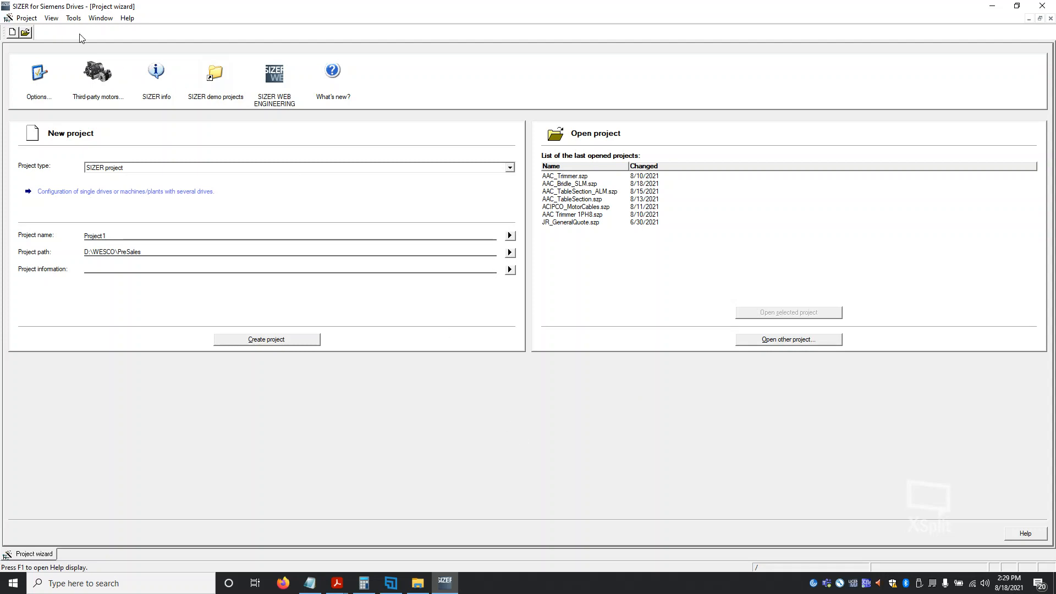
Open the program options and choose North American components in the country settings
click(73, 20)
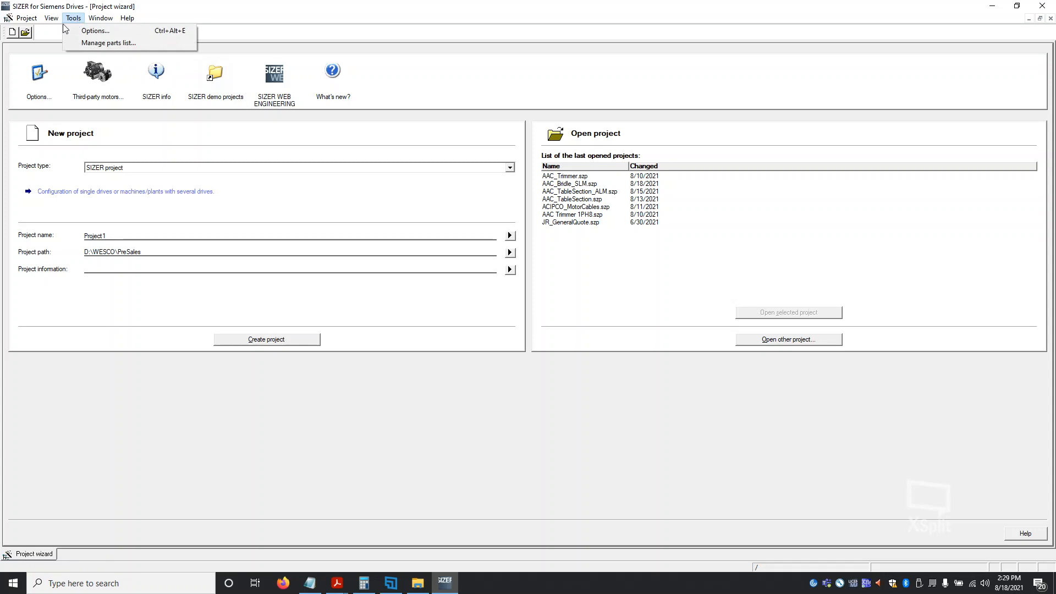
click(95, 31)
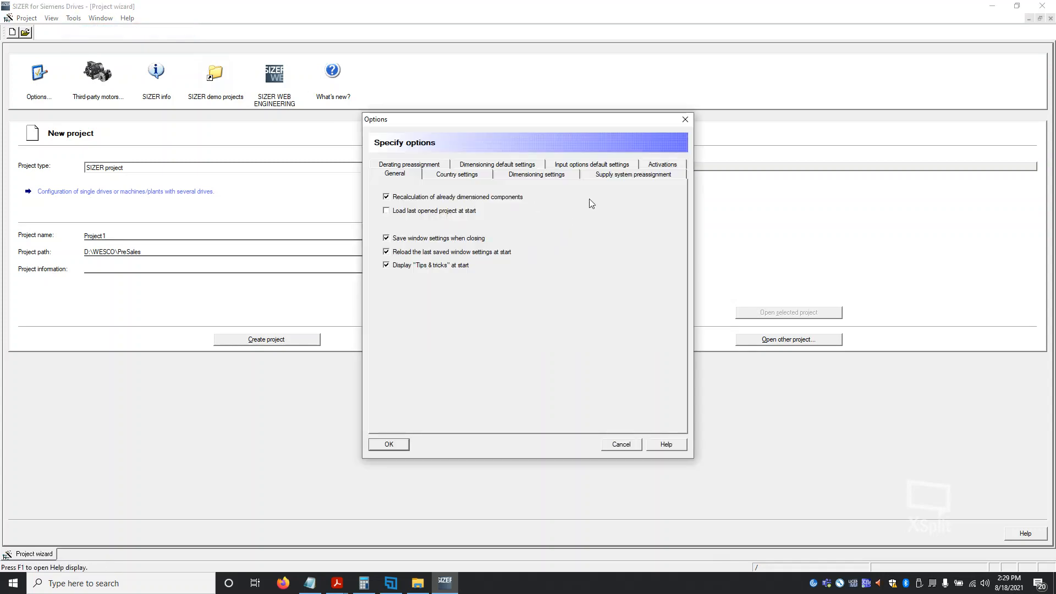
click(532, 176)
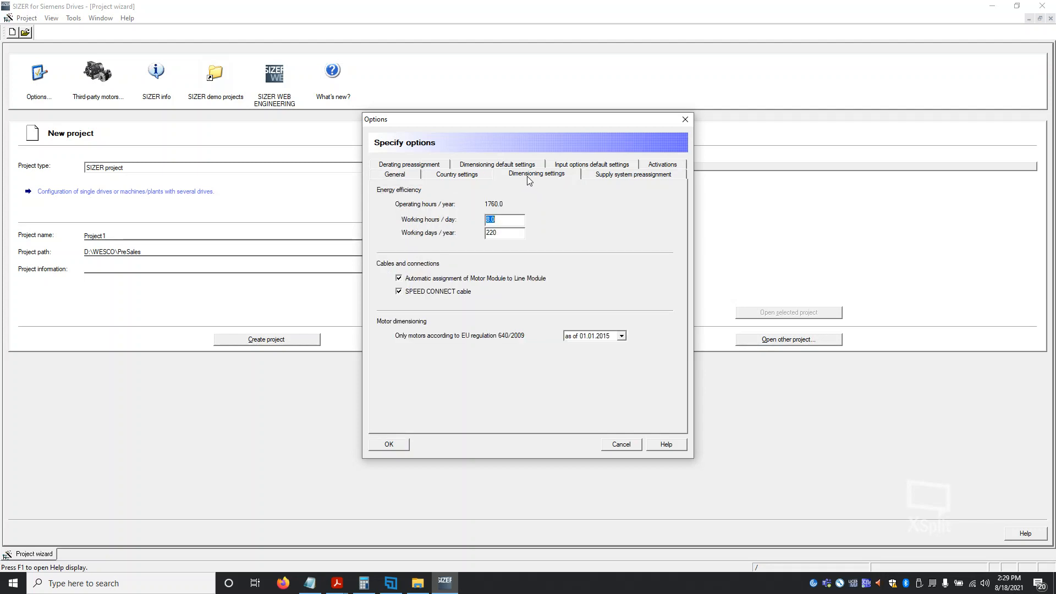
click(456, 175)
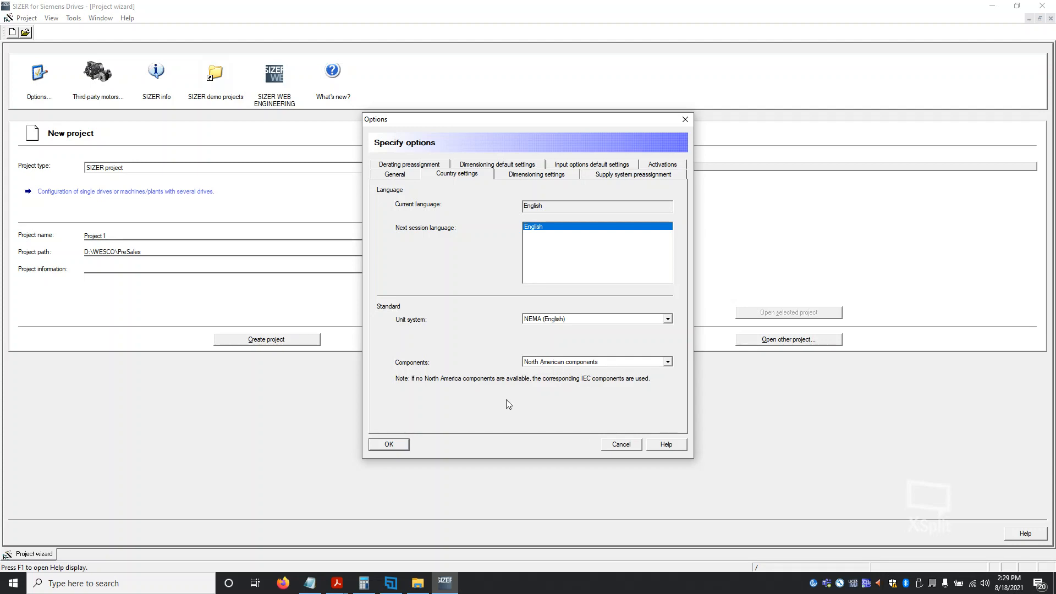
click(541, 363)
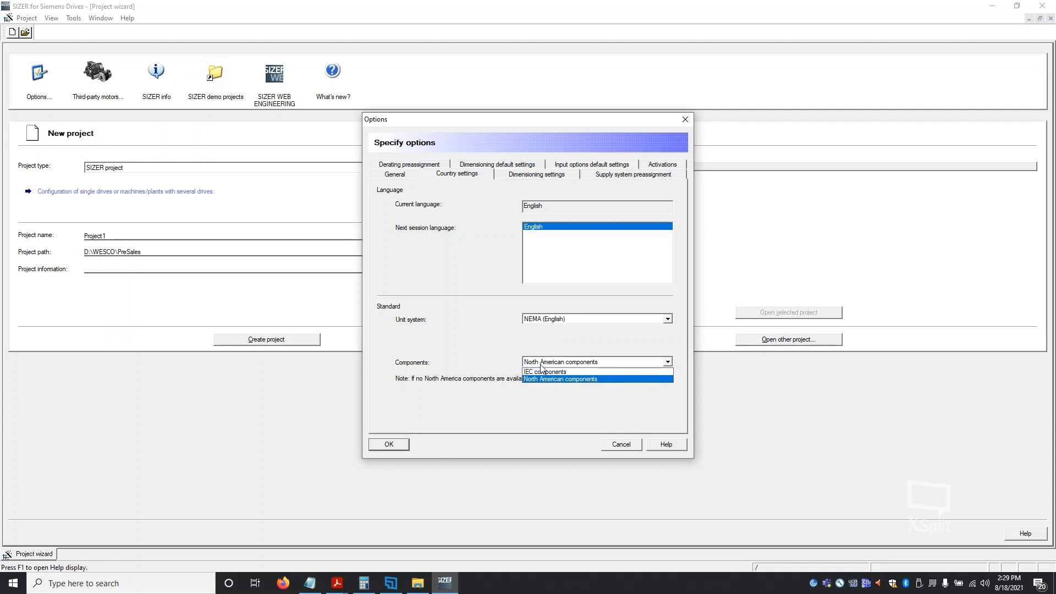
click(536, 379)
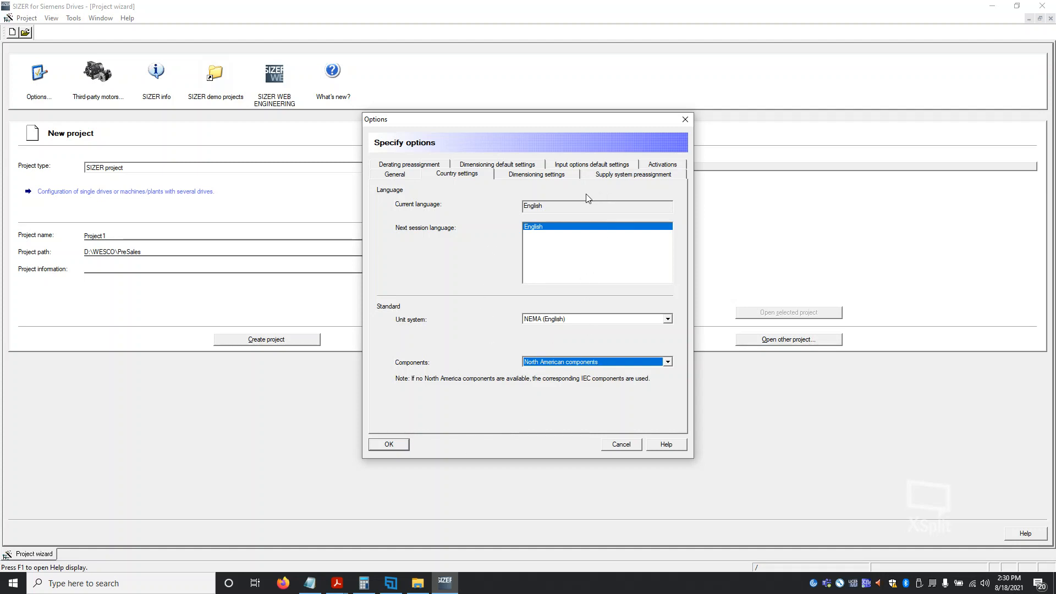
Review the standard supply choices for the supply system preassignment and accept the options with 480 V 3-phase AC, 60 Hz
click(613, 176)
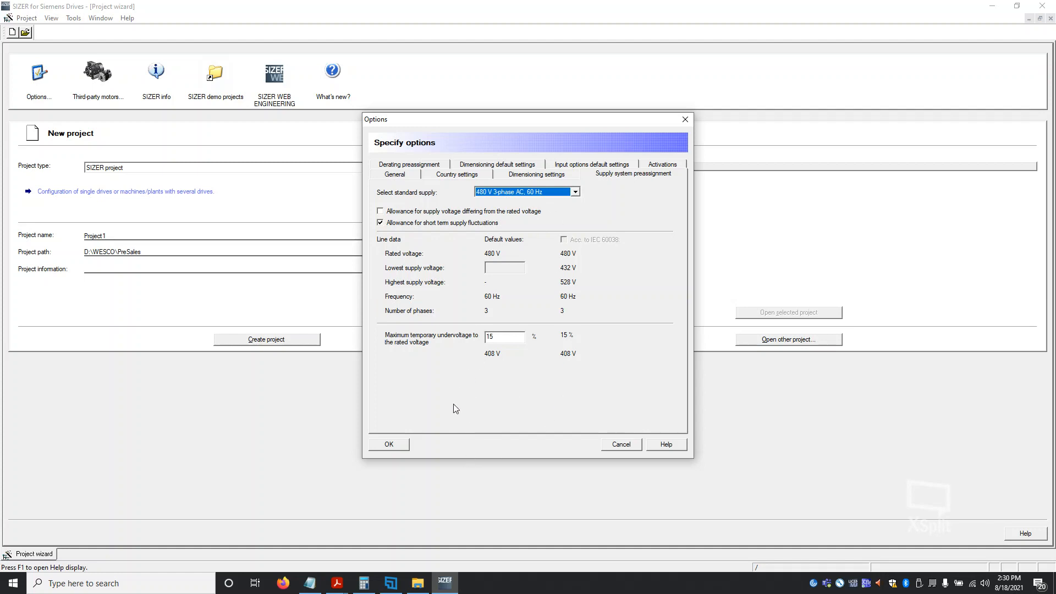
click(562, 190)
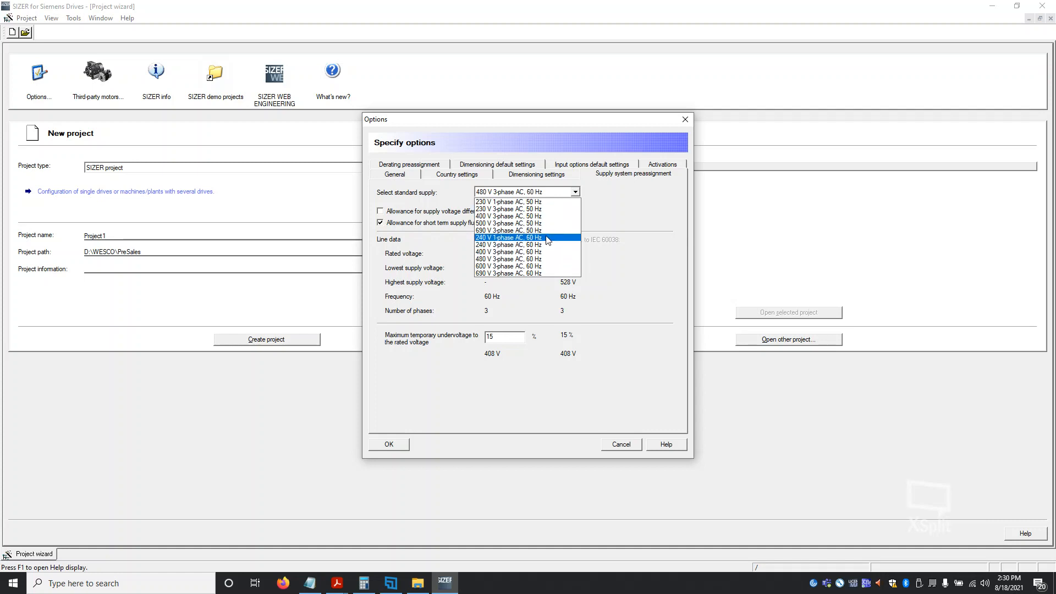
key(Escape)
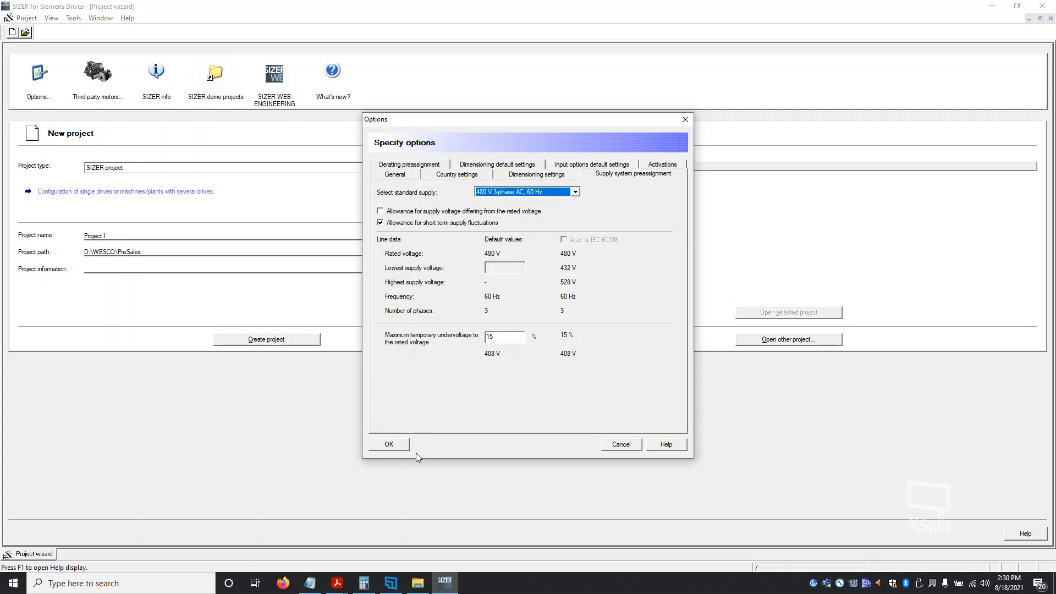
click(397, 444)
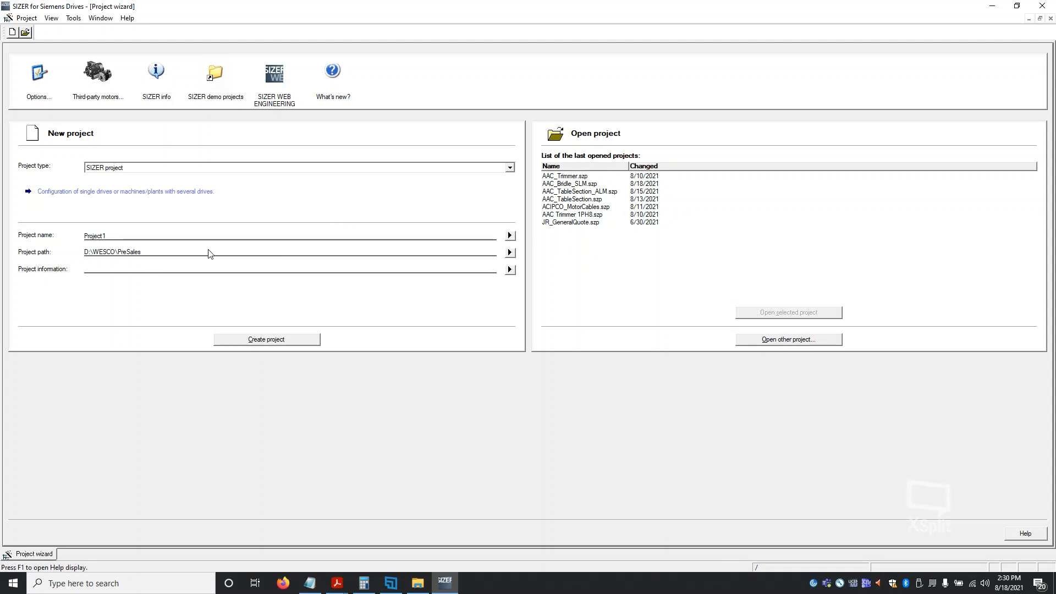
Name the new SIZER project Demo_Project and create it
click(510, 236)
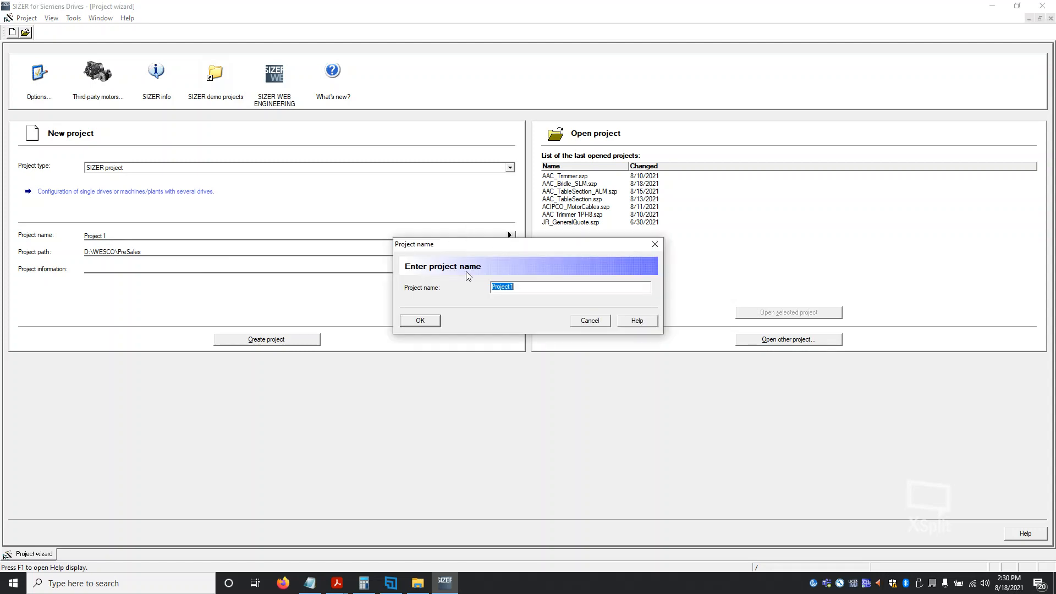
text(Demo_Proje)
click(418, 322)
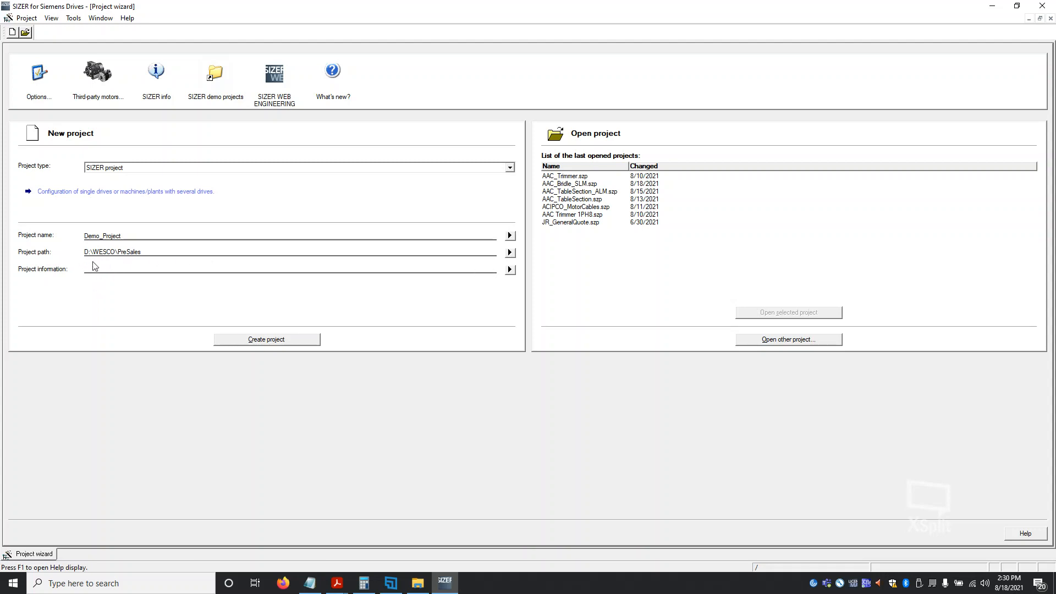
click(266, 340)
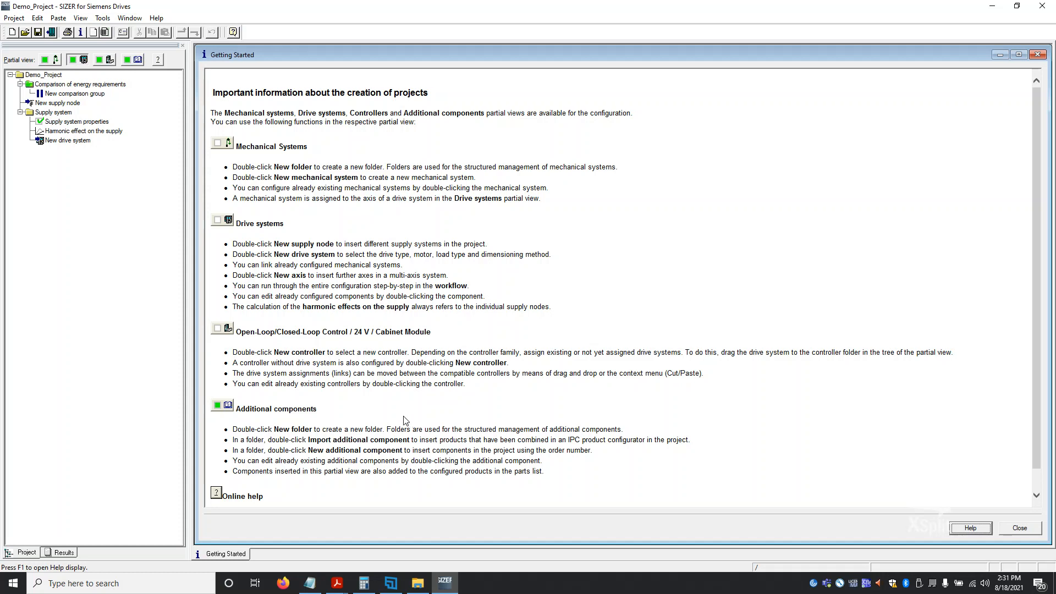
Start a new drive system as a multi-axis converter with a Basic Line Module
click(64, 141)
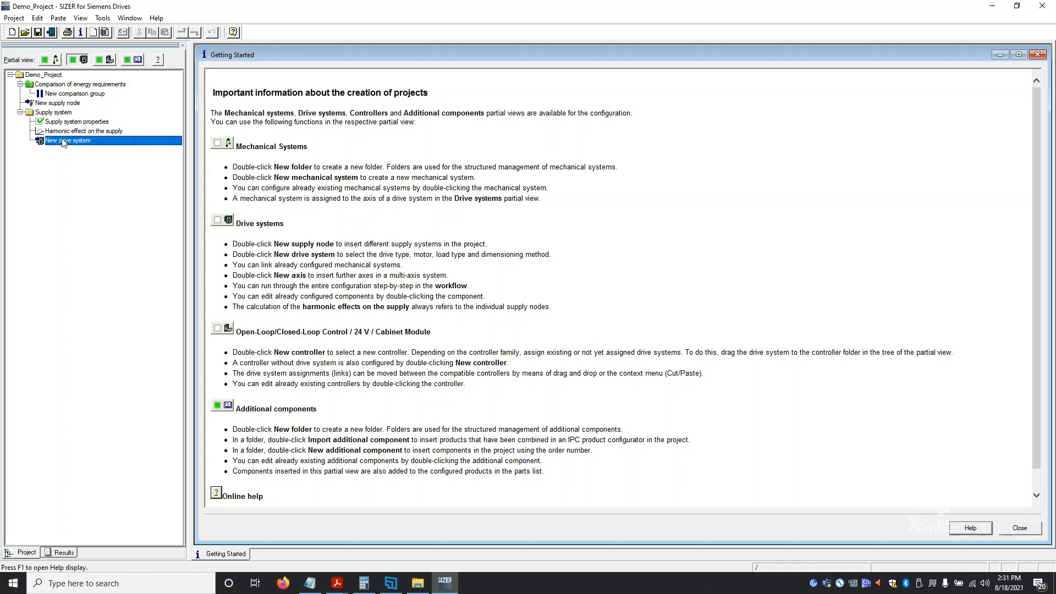
double_click(77, 142)
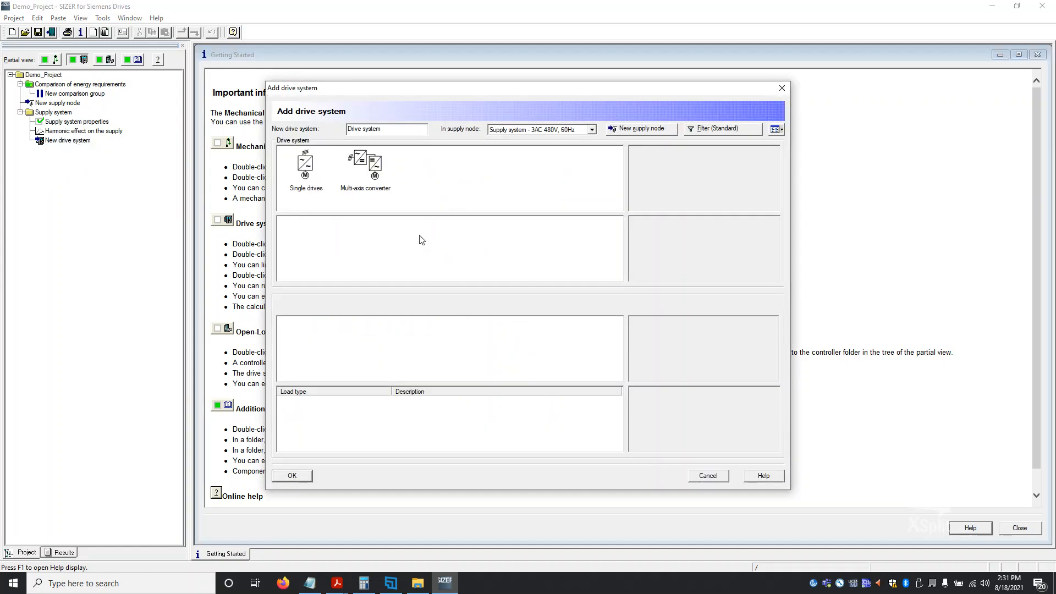
click(365, 165)
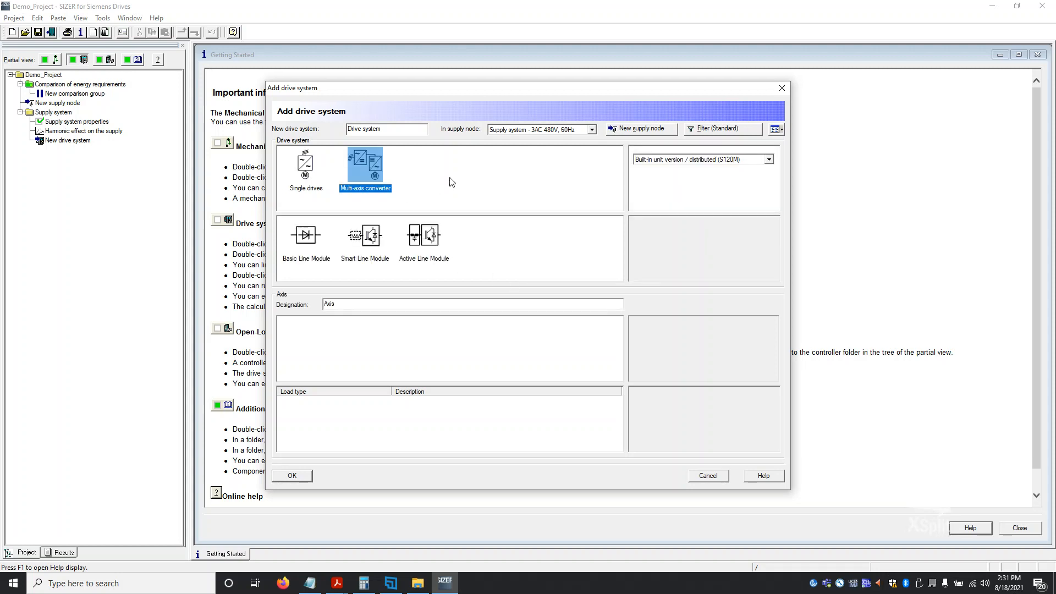
click(306, 164)
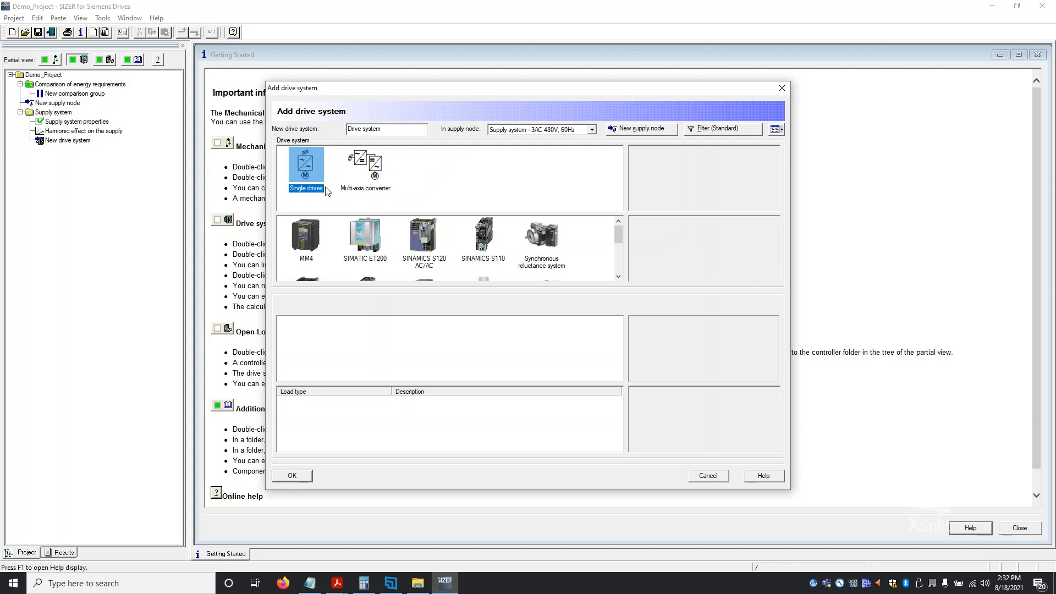
click(372, 164)
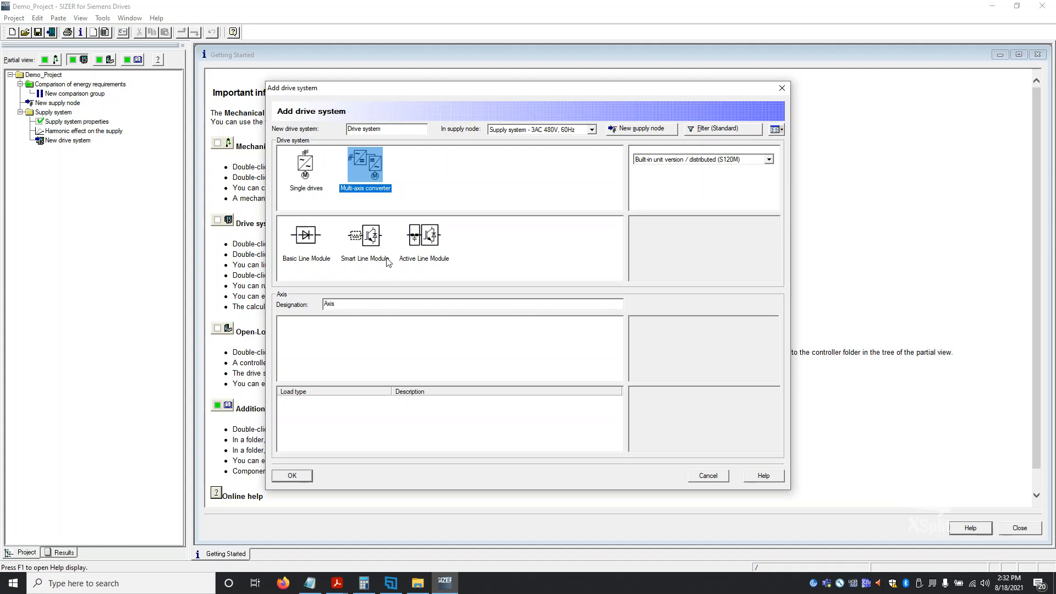
click(311, 243)
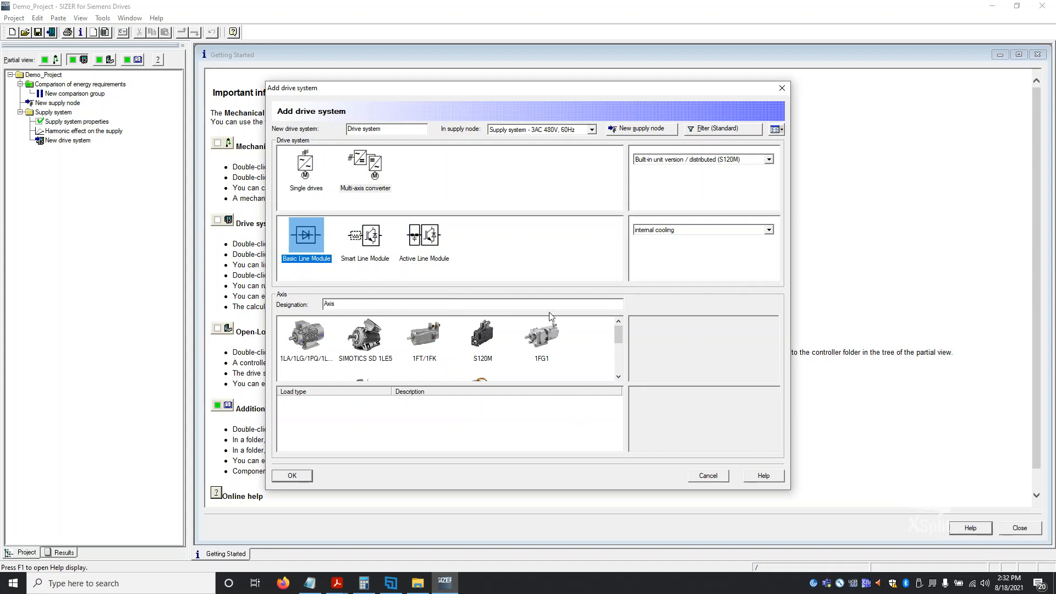
Set the axis designation to DriveMotor
double_click(328, 303)
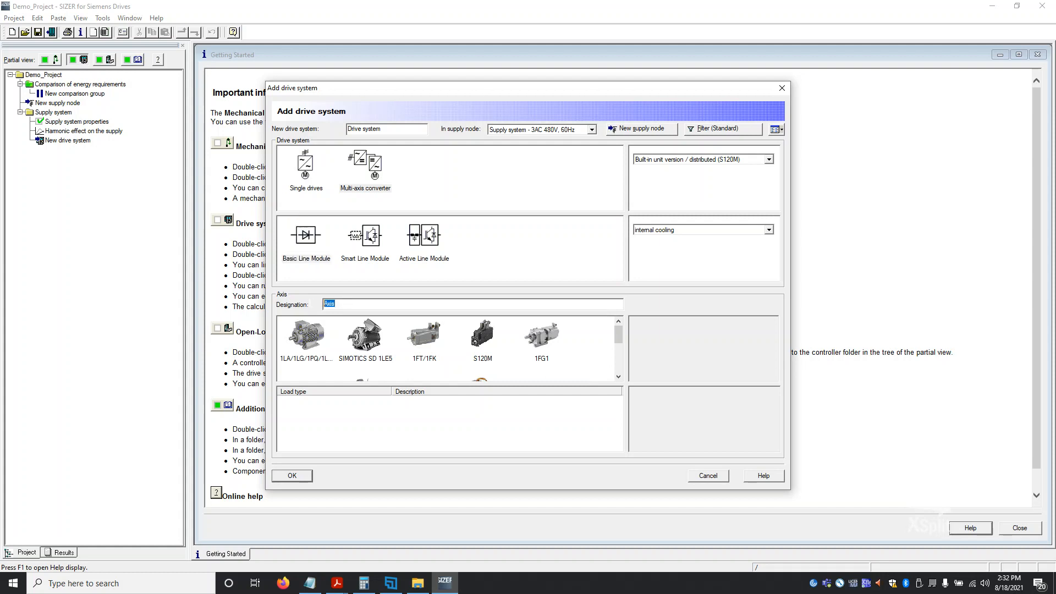
text(First Motor)
double_click(344, 303)
text(Drive Motor)
Choose a third-party motor with Vector control and the Motor data specification load type, and add the drive system
mouse_move(619, 340)
mouse_down()
mouse_move(613, 367)
mouse_move(619, 352)
mouse_up()
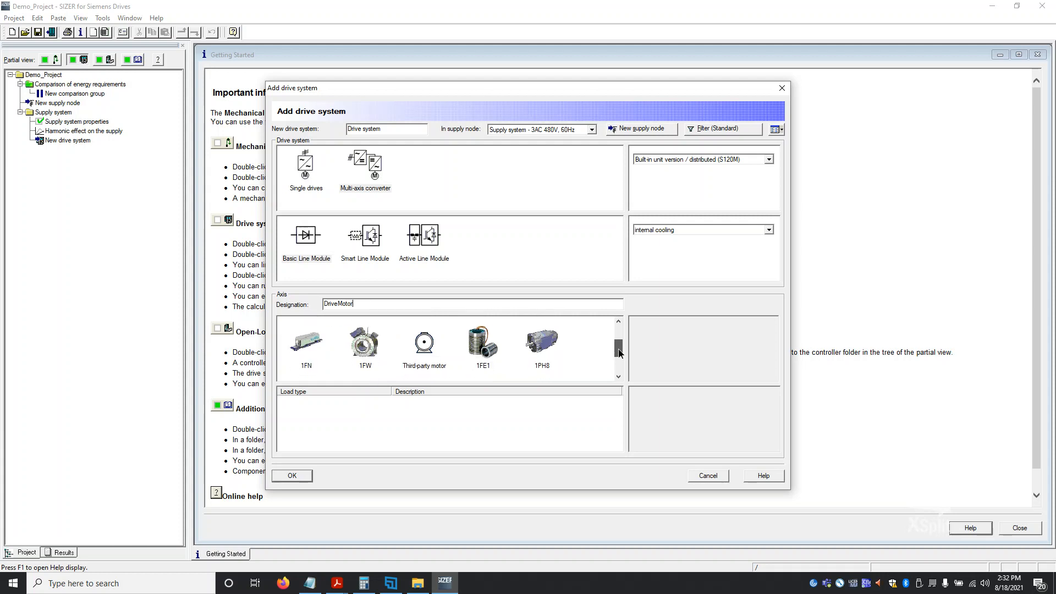
click(425, 347)
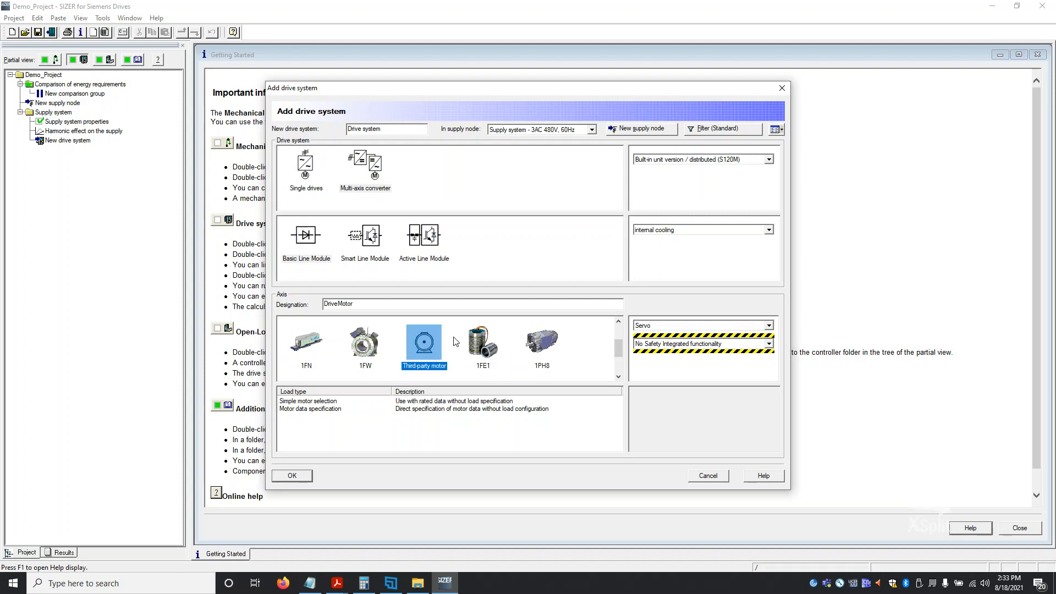
click(692, 330)
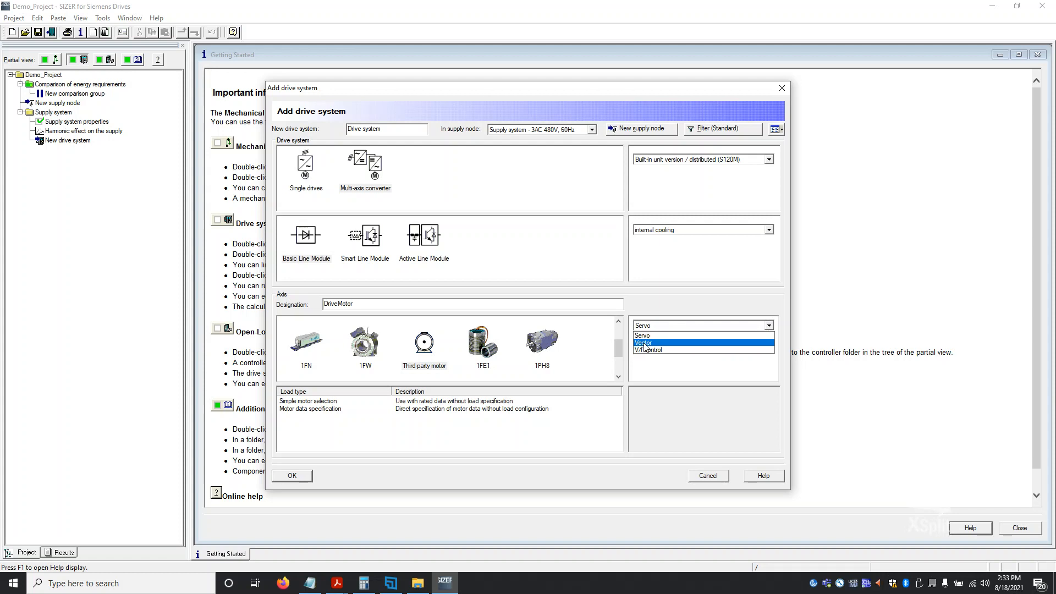
click(645, 344)
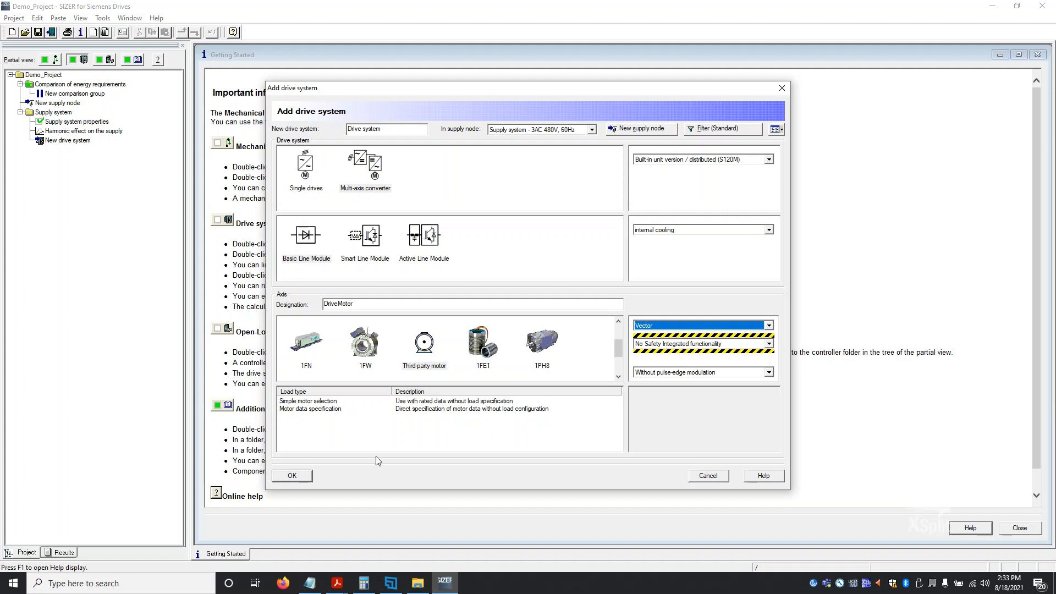
click(299, 410)
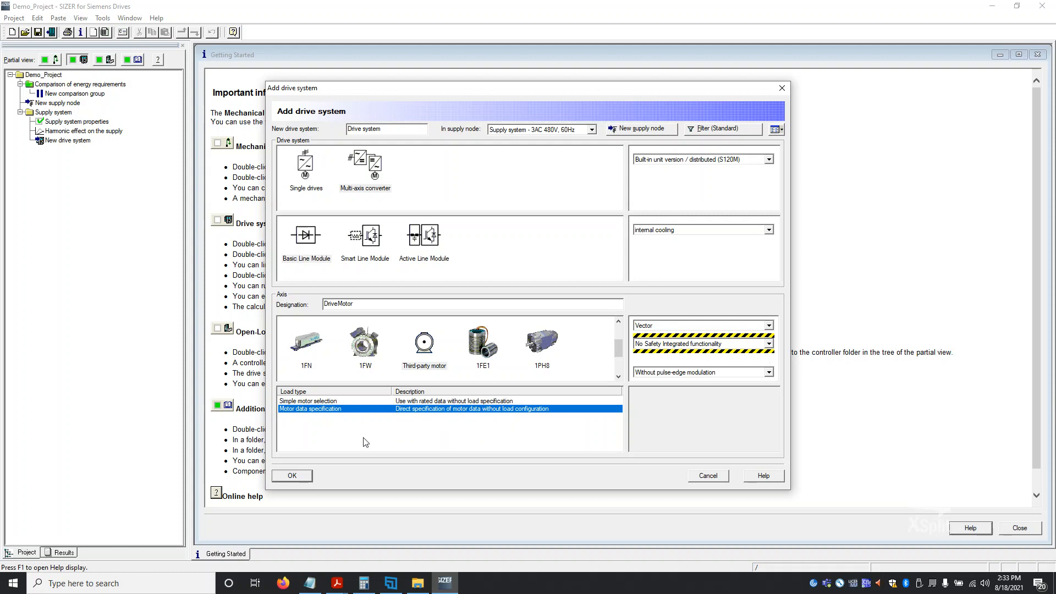
click(308, 476)
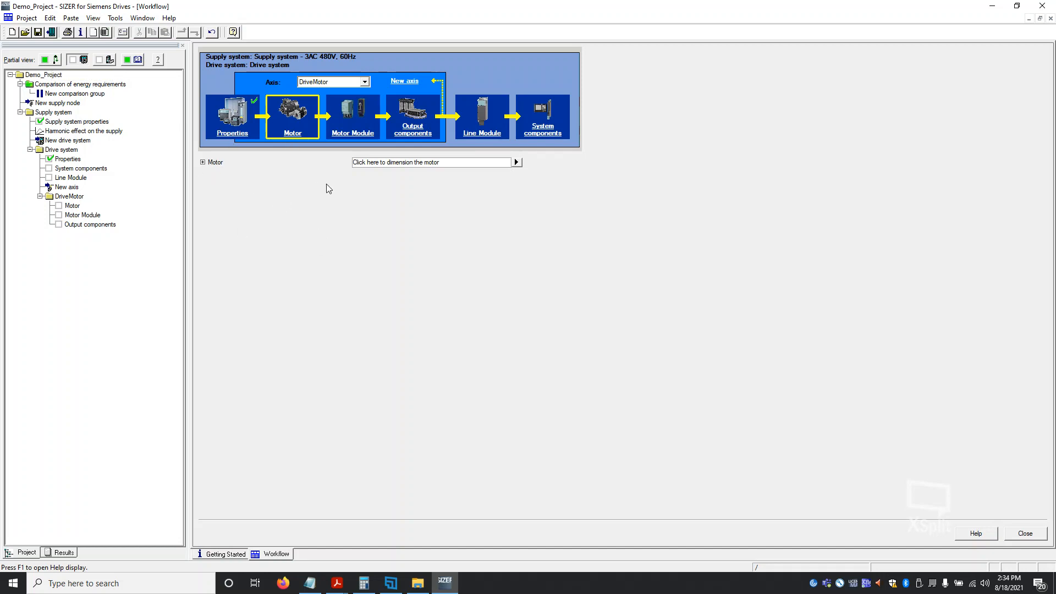
Start dimensioning the motor, include it in the parts list and enter the order designation "Baldor 10hp part Number"
click(391, 163)
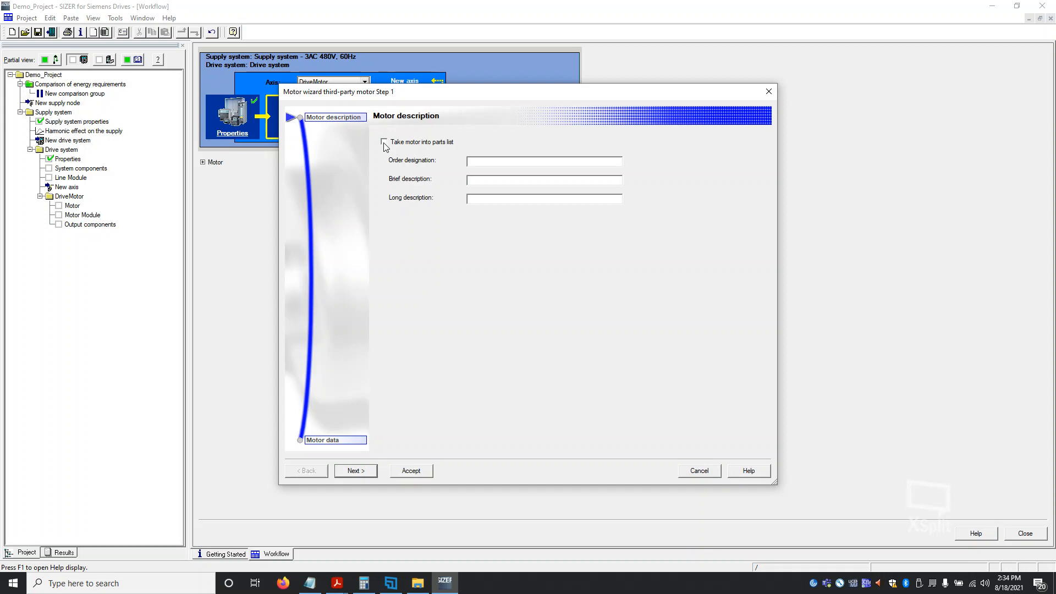
click(384, 142)
key(Tab)
text(Balodo)
key(BackSpace)
key(BackSpace)
key(BackSpace)
text(dor 10hp part n)
key(BackSpace)
text(Numbe)
Enter "Baldor TEFC 4pole 10HP" as the motor's brief description
click(533, 180)
text(Baldor TEFC 4po)
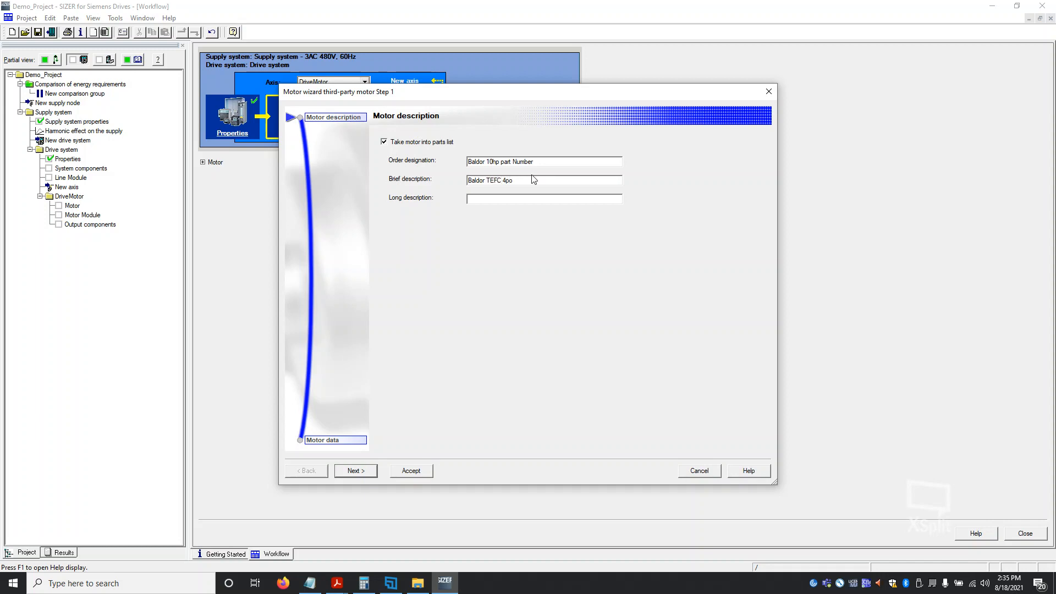
text(le 10HP)
Continue to the motor data and set the required continuous current to 12.5 A and maximum current to 20 A
click(360, 471)
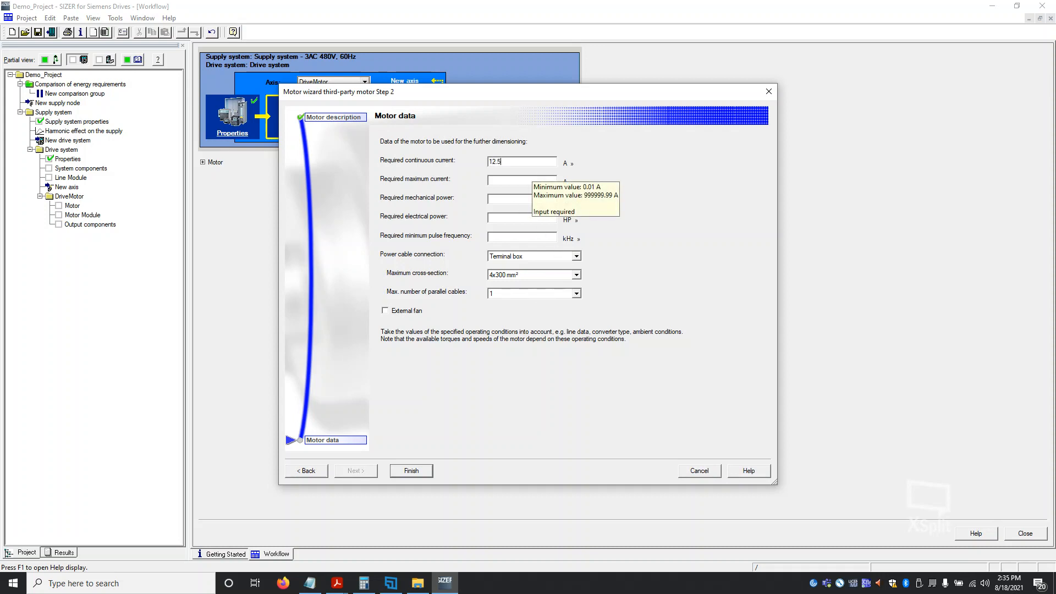
click(521, 180)
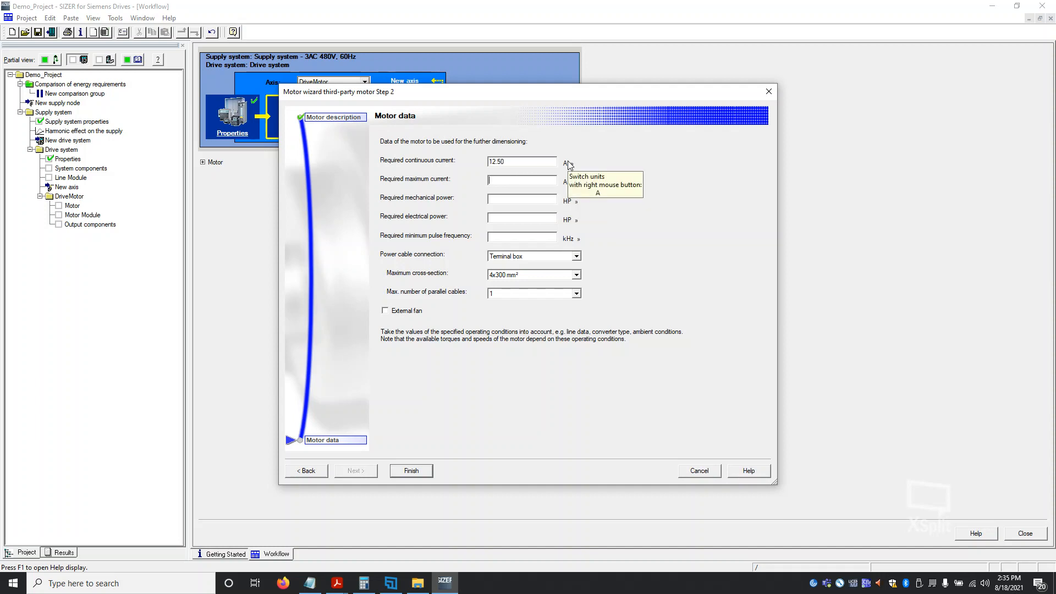
text(20)
key(Return)
Set the required mechanical and electrical power to 10 HP, finish the motor wizard and expand the motor details
click(519, 198)
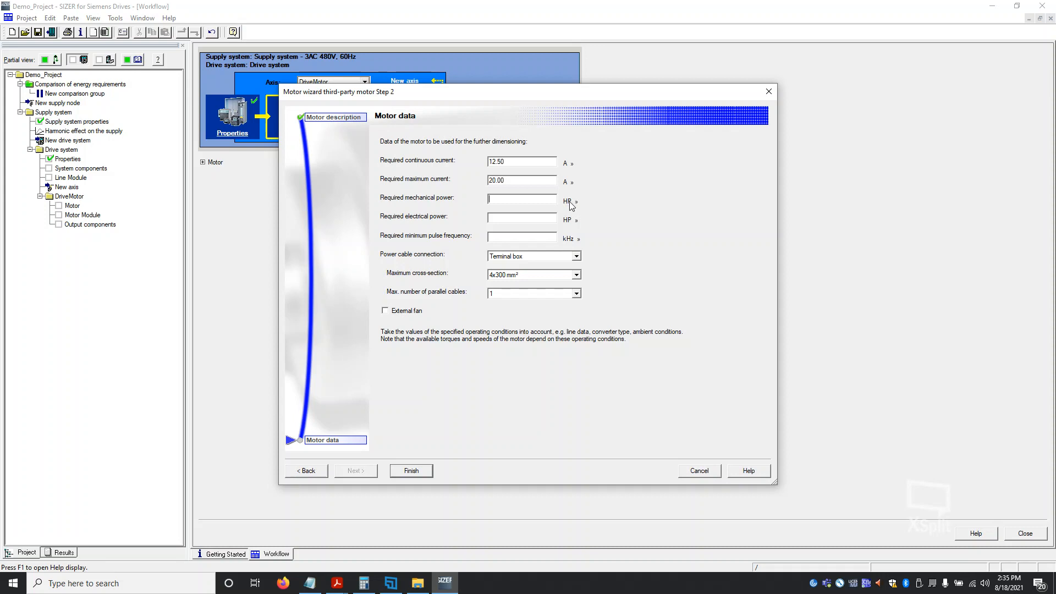
click(570, 204)
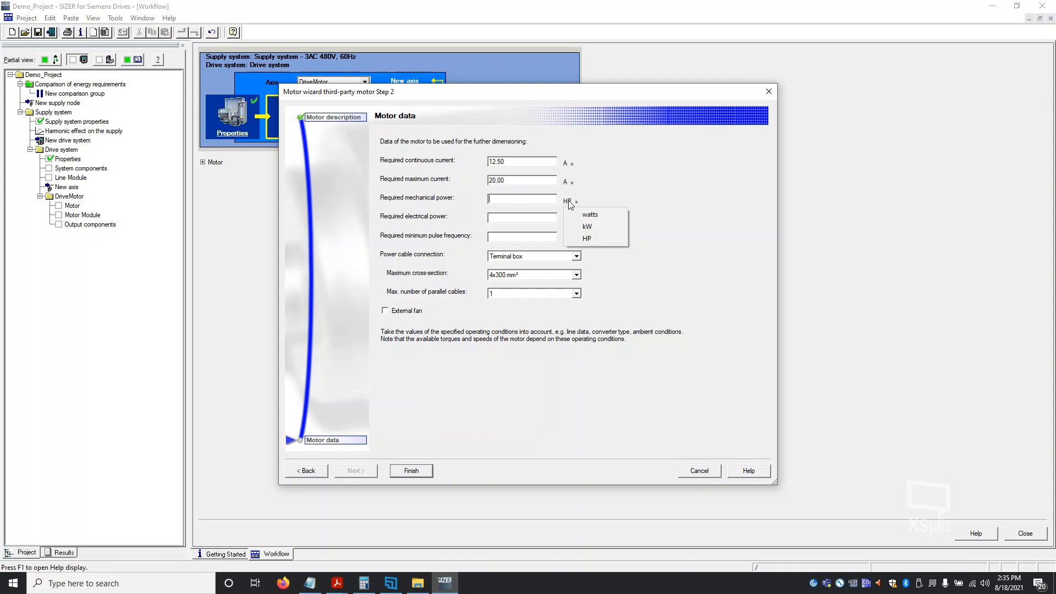
click(588, 240)
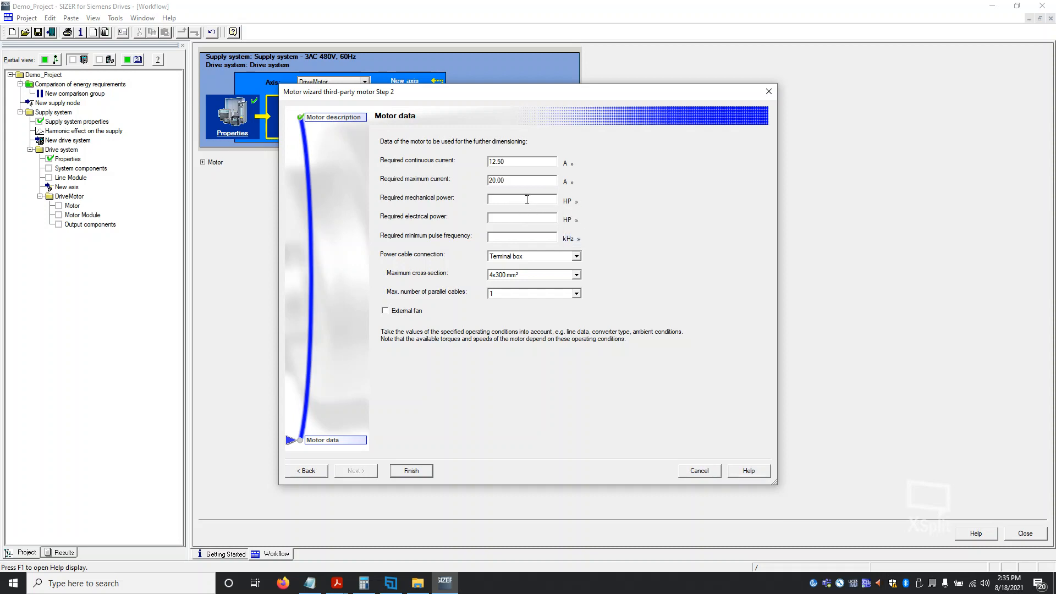
text(10)
key(Tab)
click(411, 471)
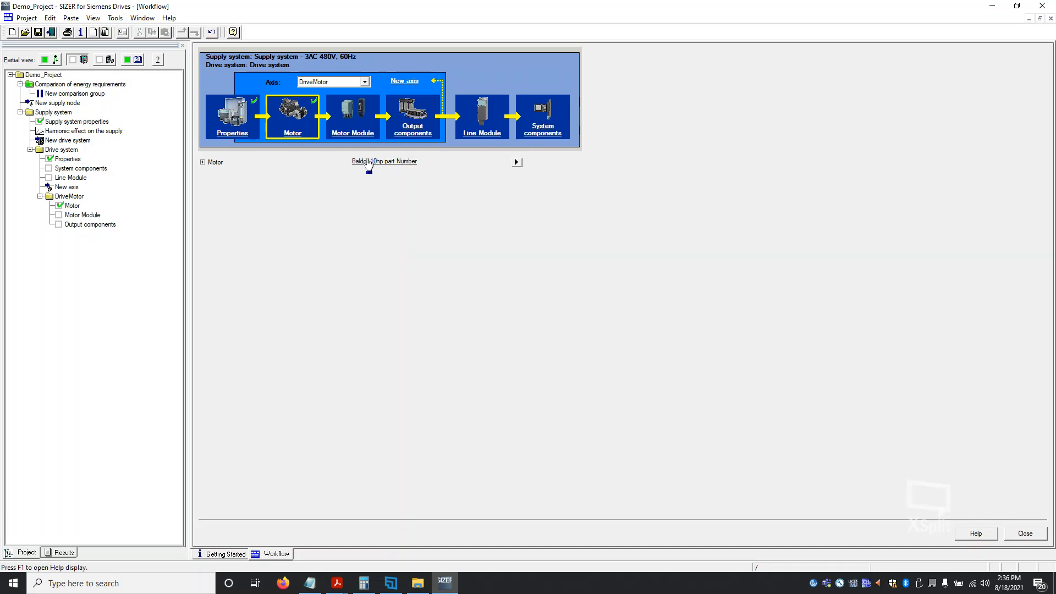
click(203, 162)
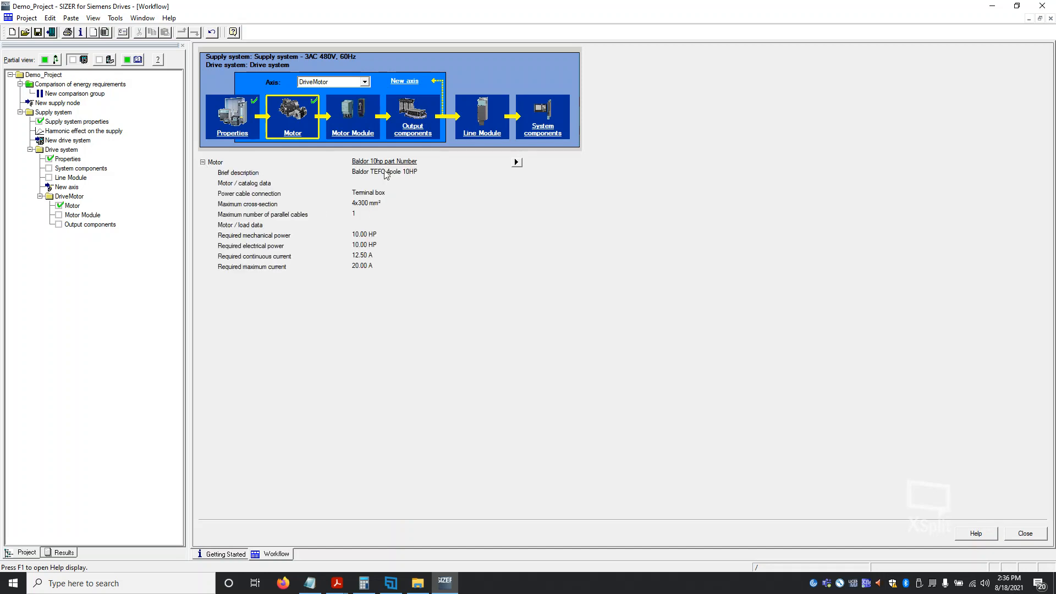
Collapse the motor details and dimension the Motor Module as the Double Booksize C-type 6SL3120-2TE21-8AC0
click(203, 162)
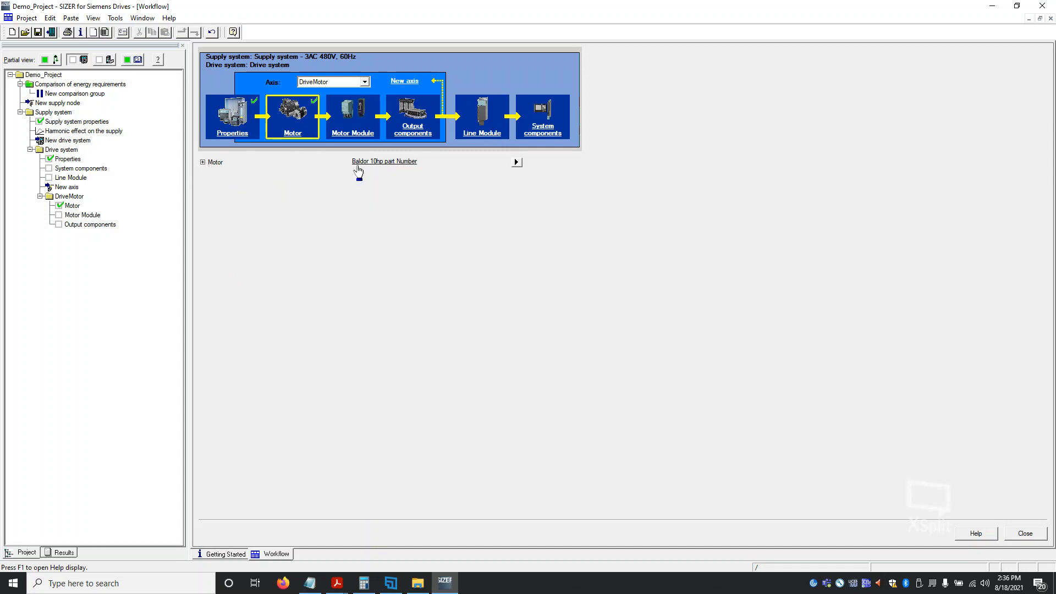
click(352, 124)
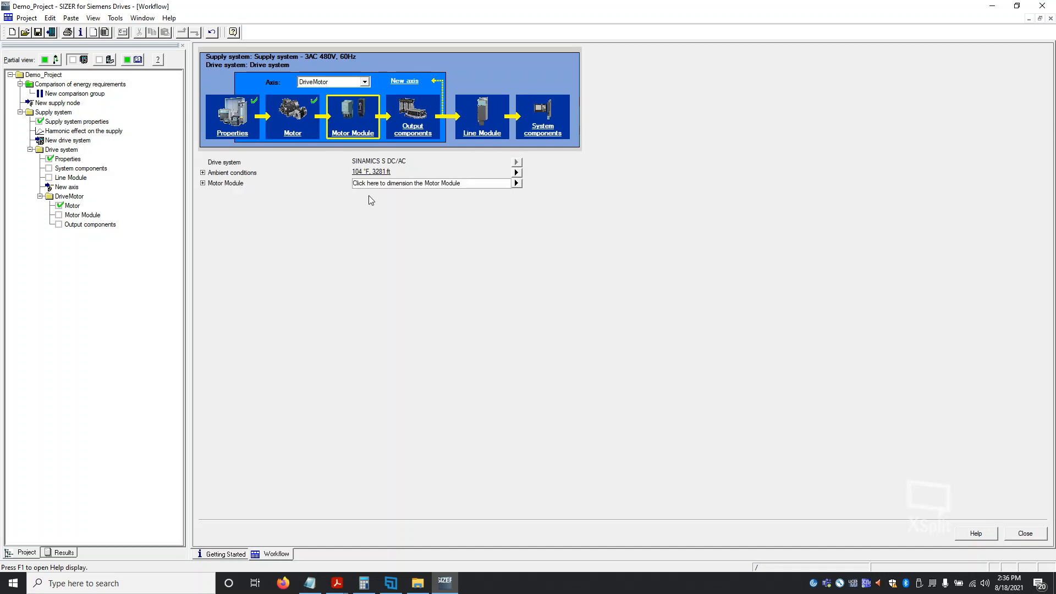
click(410, 185)
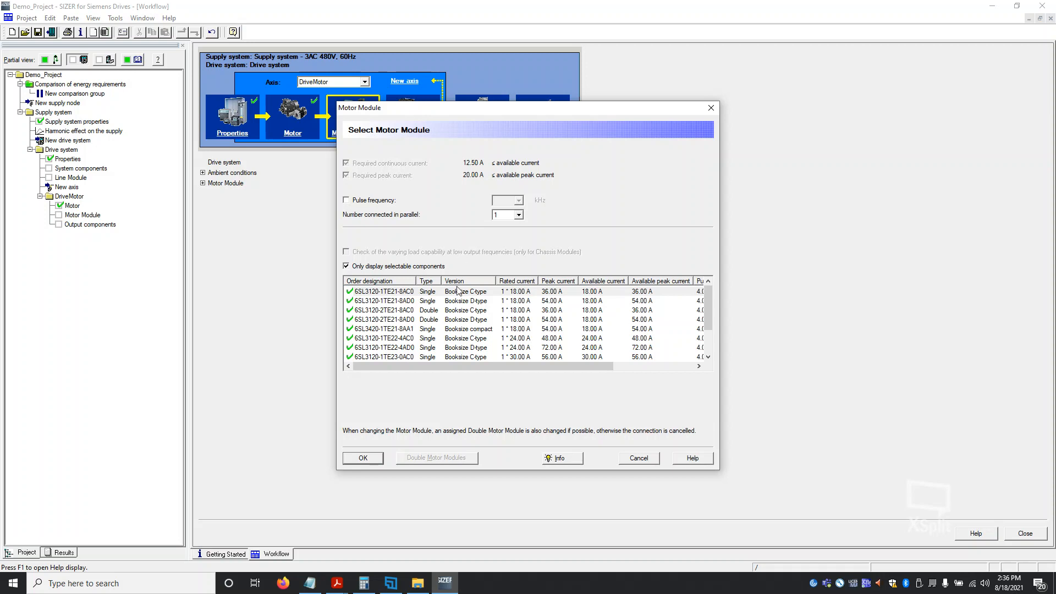
click(422, 310)
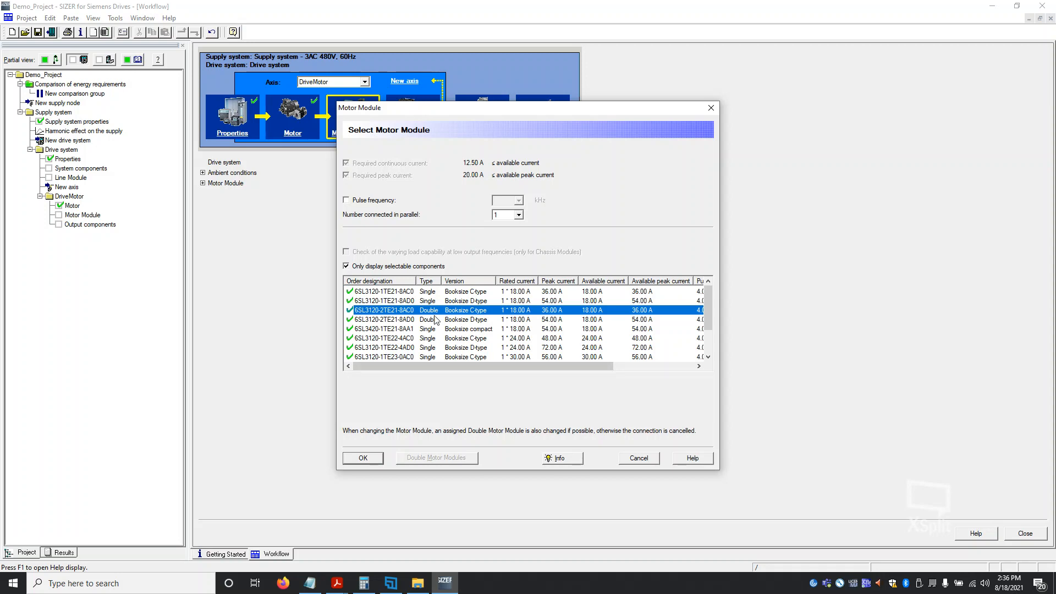
mouse_move(710, 307)
mouse_down()
mouse_move(714, 349)
mouse_move(713, 297)
mouse_up()
drag(710, 317, 688, 278)
click(359, 460)
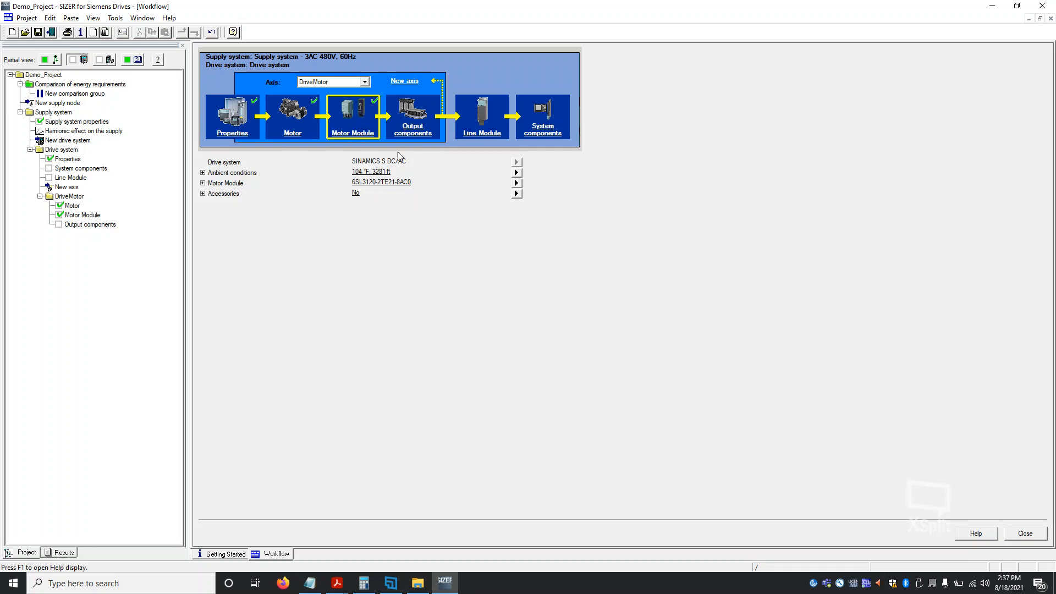
Add one motor reactor as the output option in the axis's output components
click(411, 131)
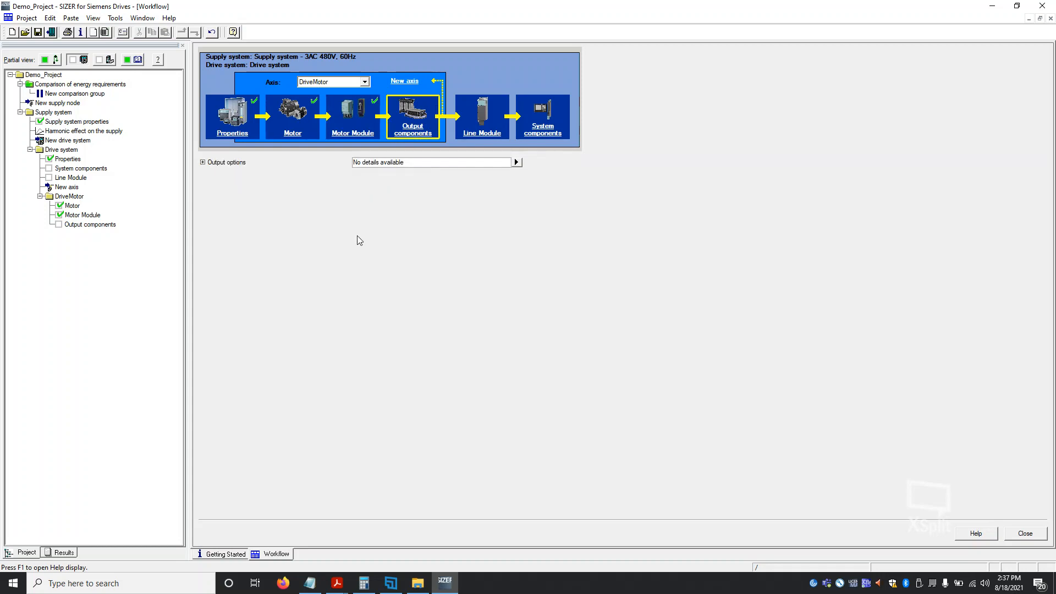
click(388, 163)
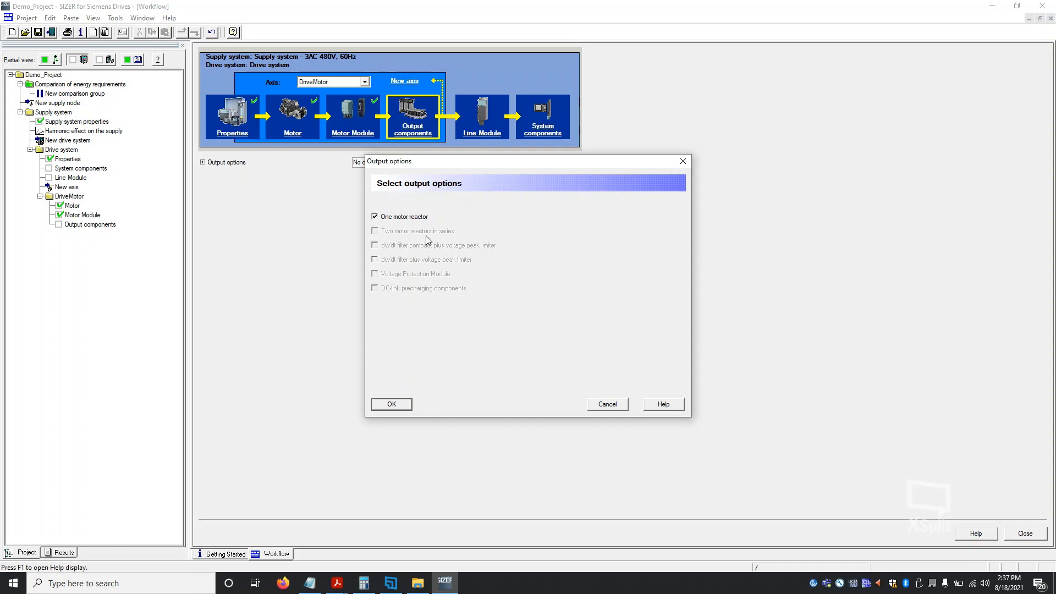
click(393, 405)
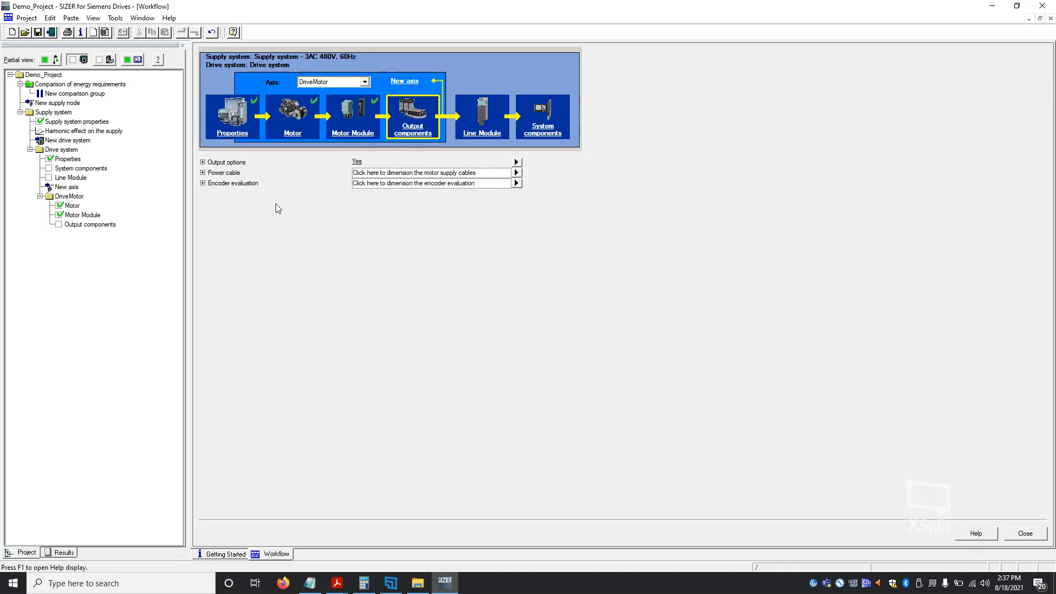
Set the power cable to MOTION-CONNECT 500 without brake cable, by the meter (fixed mounting), 100 m long, and open the encoder evaluation settings
click(392, 174)
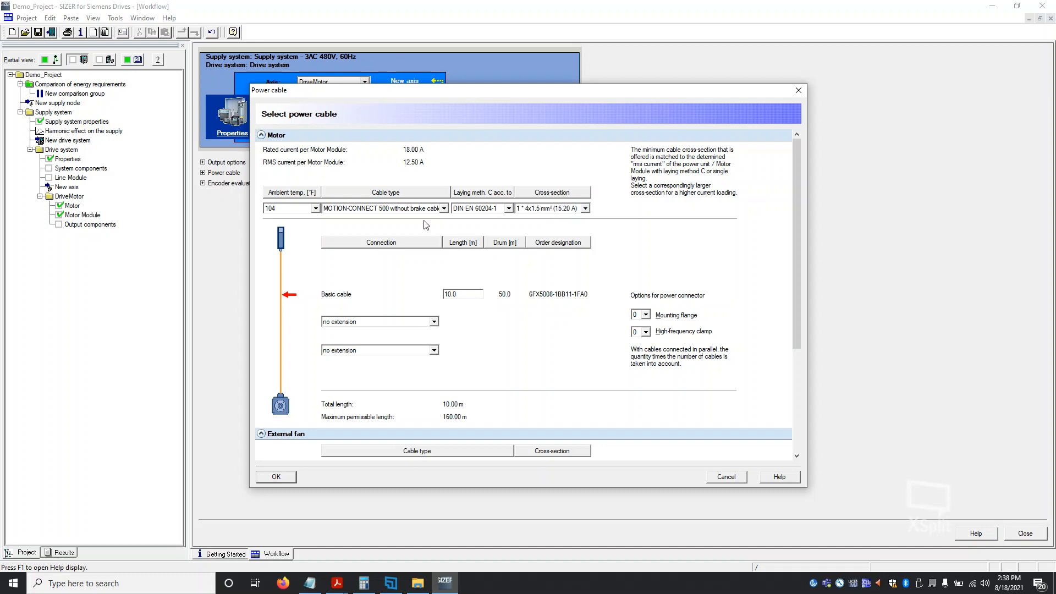
click(387, 215)
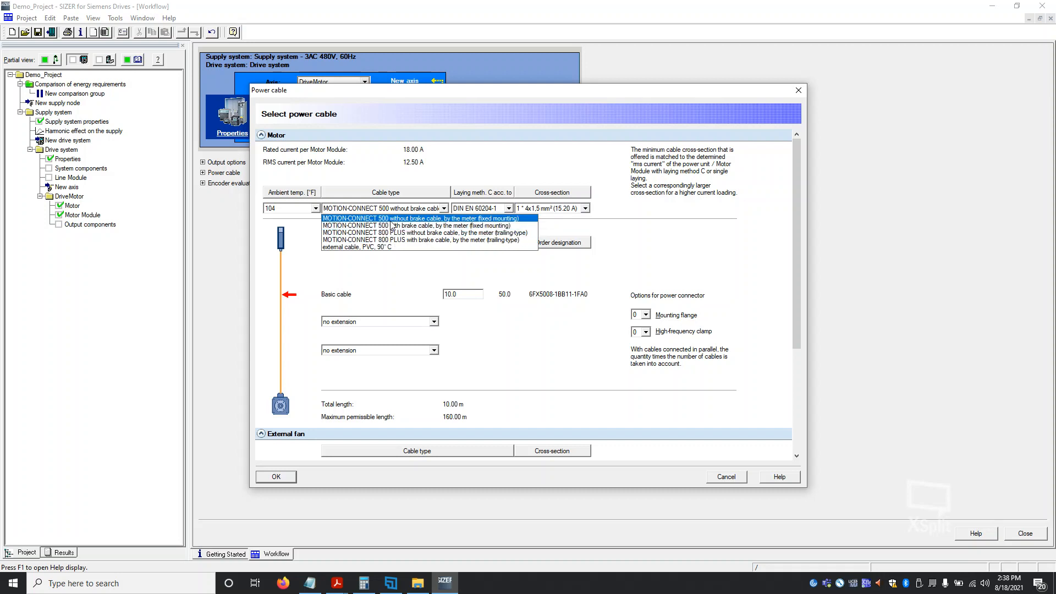
click(391, 220)
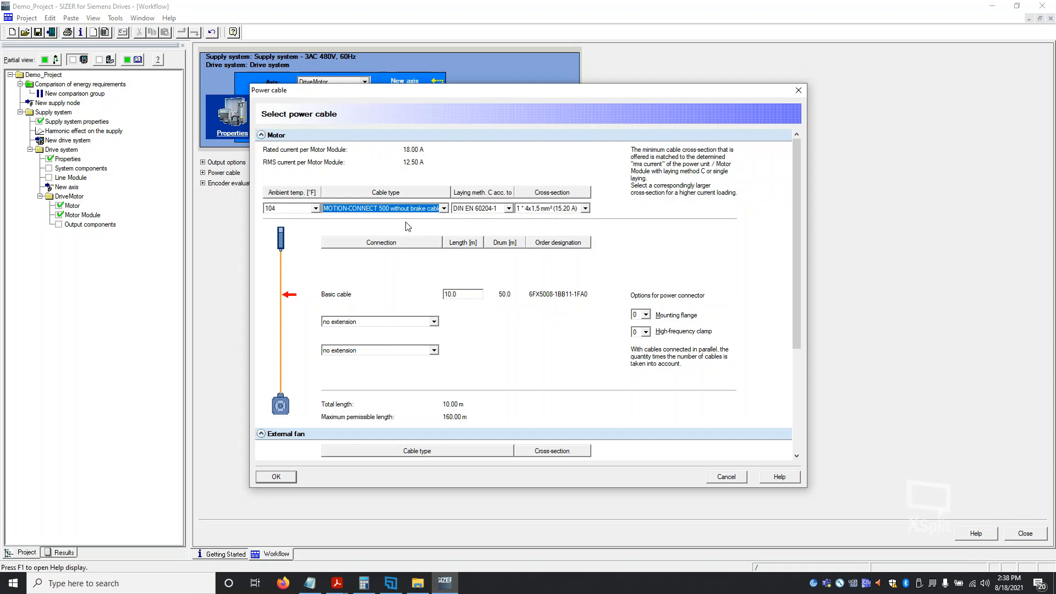
click(459, 295)
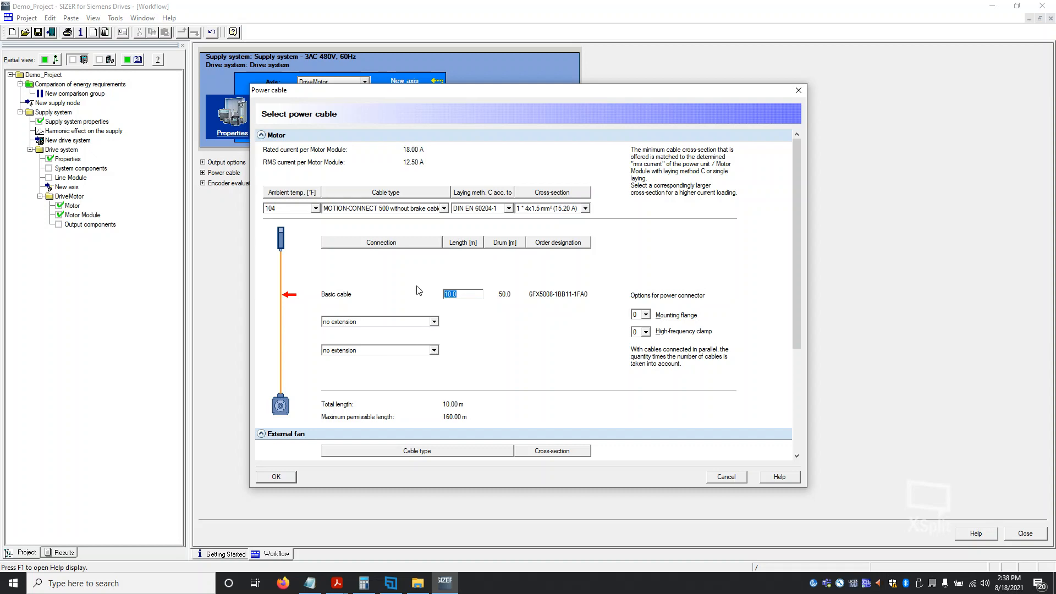
text(100.0)
click(276, 477)
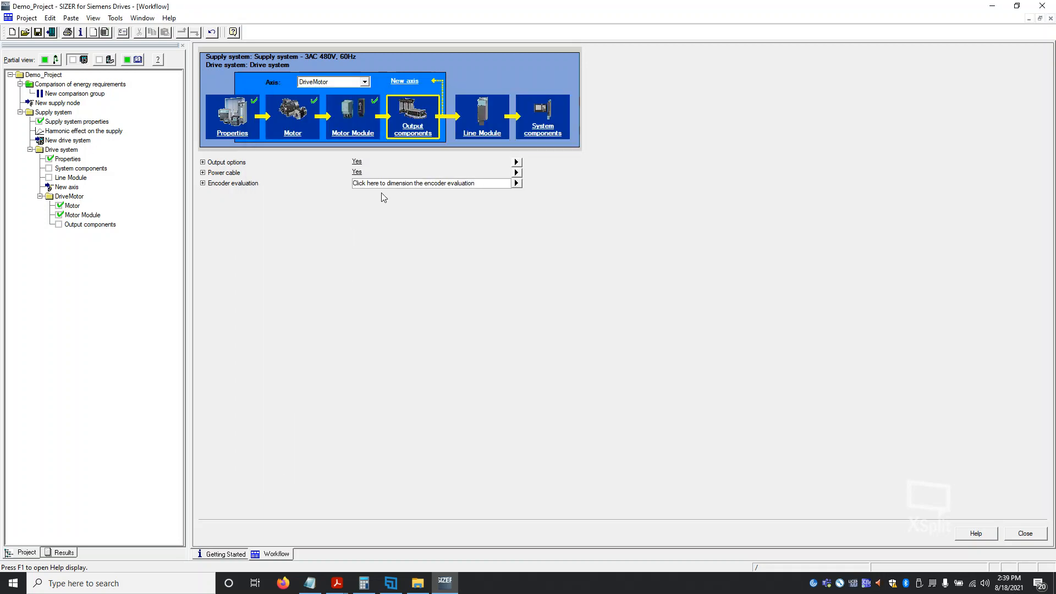
click(465, 184)
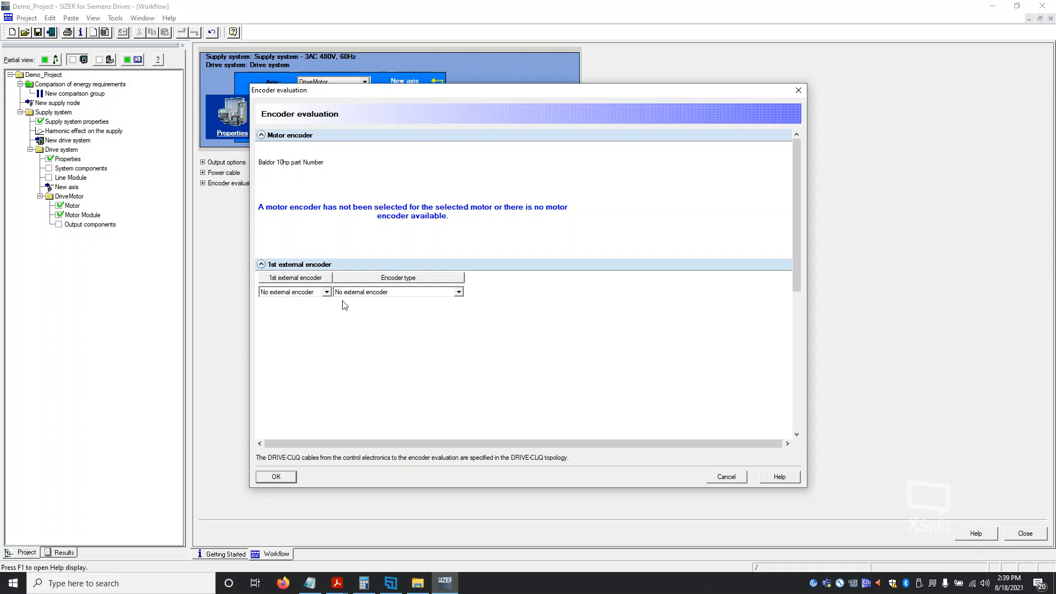
click(327, 294)
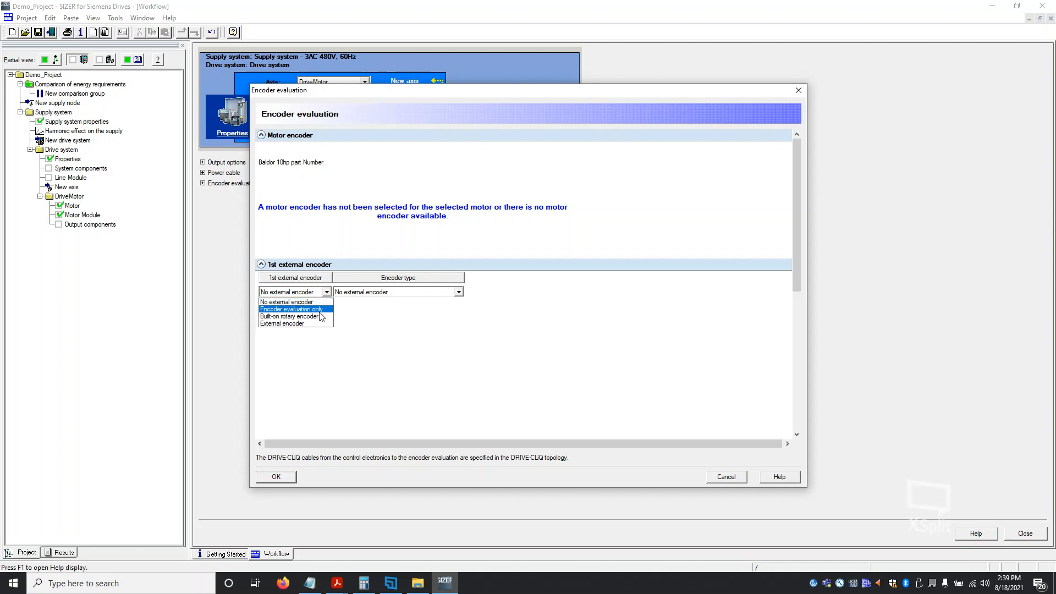
click(291, 307)
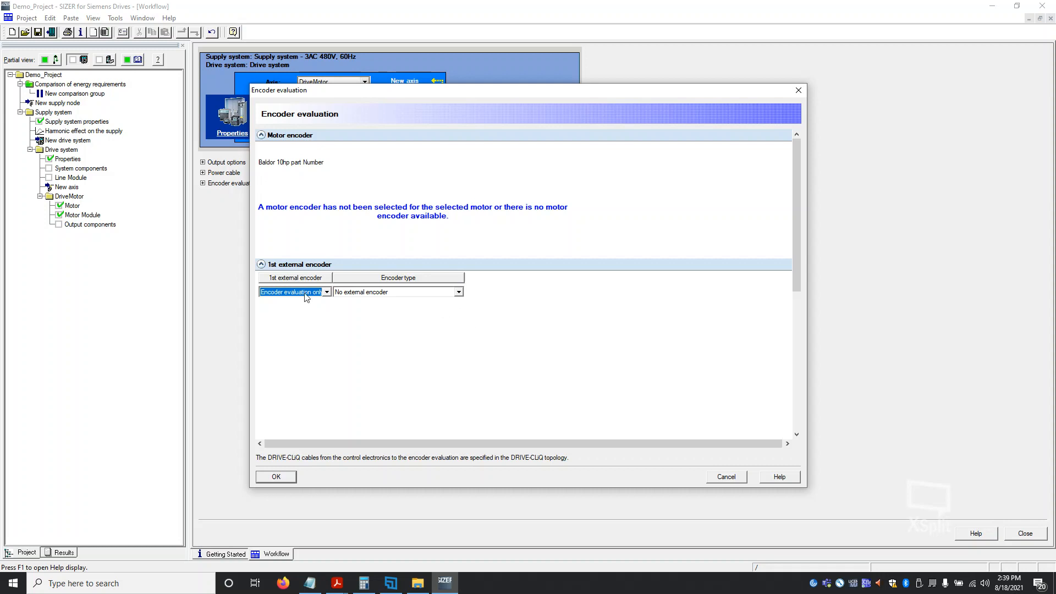
click(398, 293)
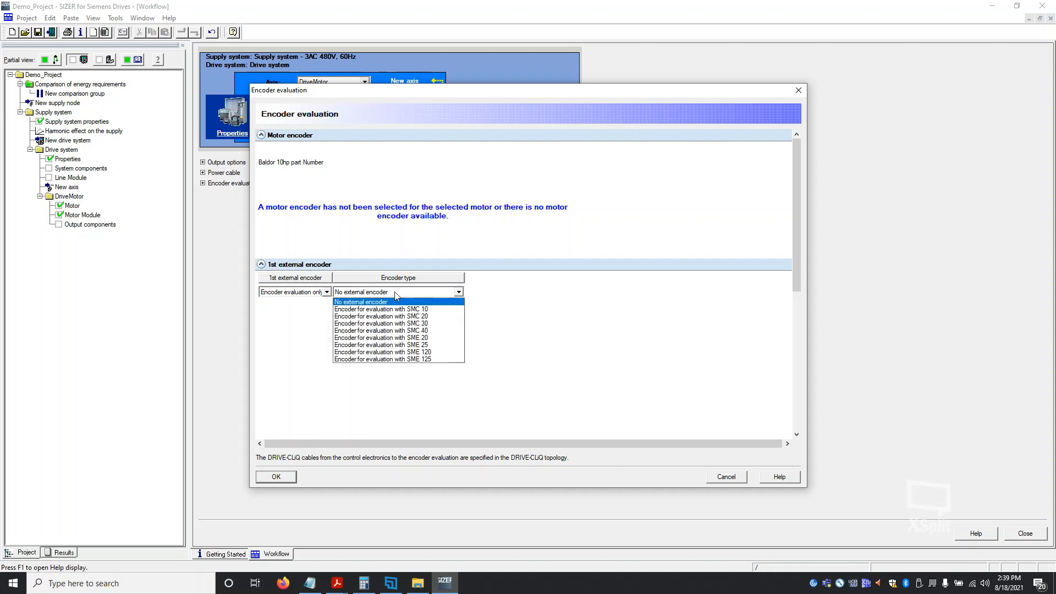
click(420, 323)
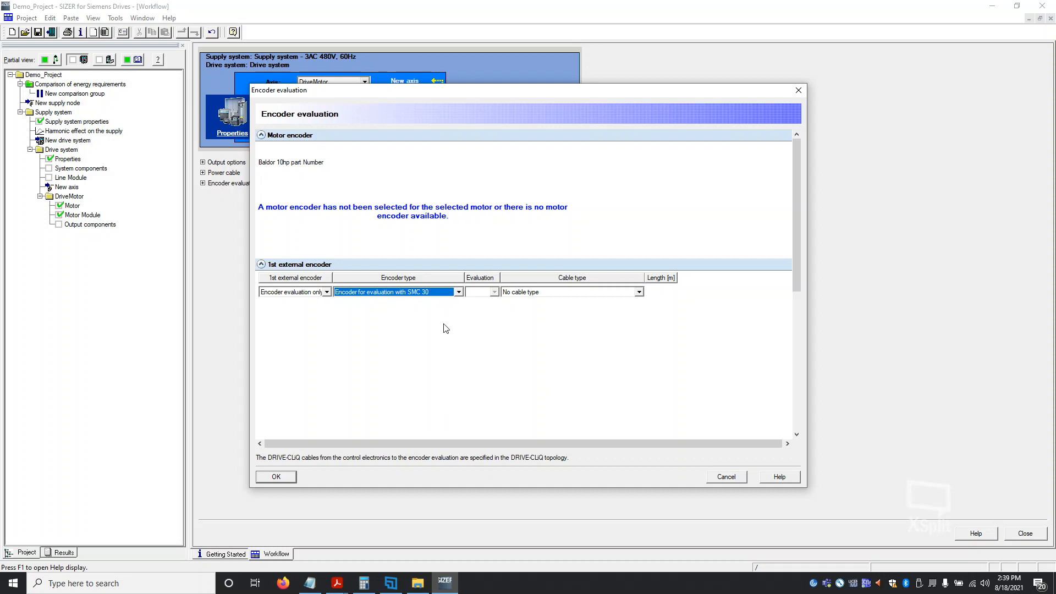
click(327, 293)
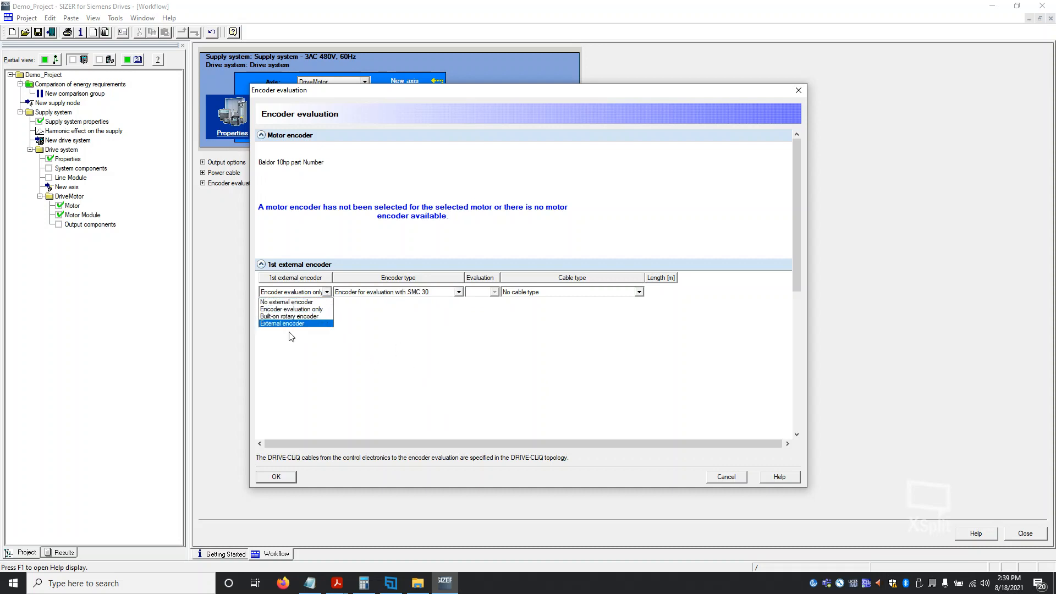
click(292, 304)
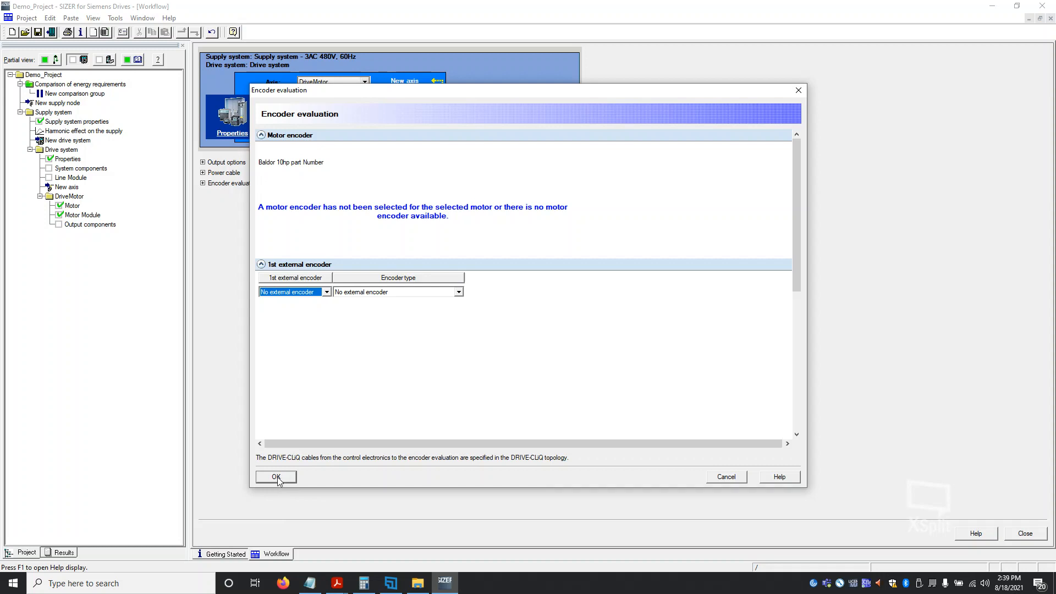
Set the first external encoder to Encoder evaluation only with the type Encoder for evaluation with SMC 30, and accept the encoder evaluation
click(326, 293)
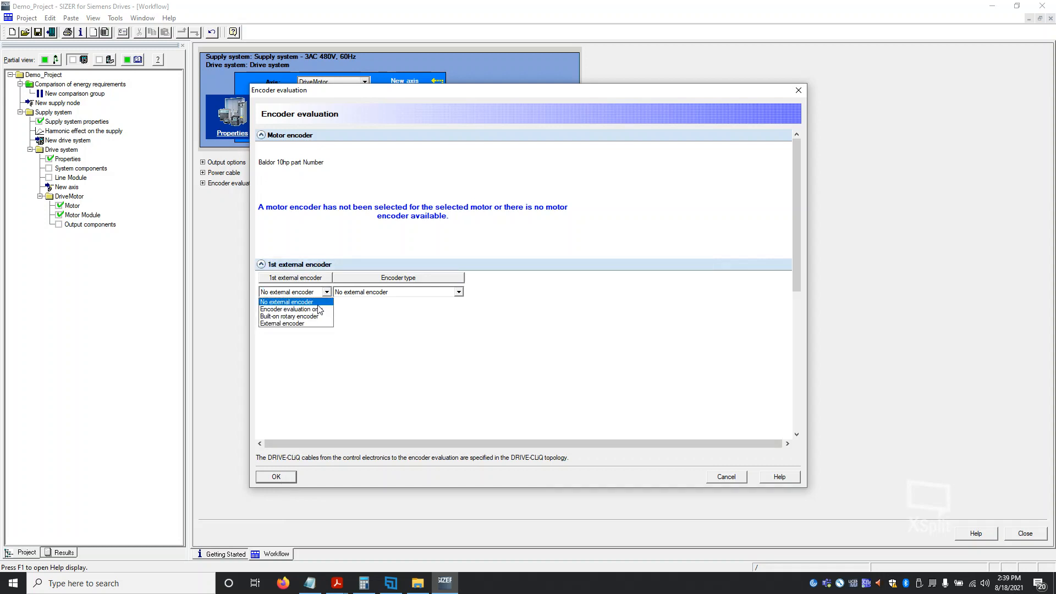
click(282, 310)
click(401, 292)
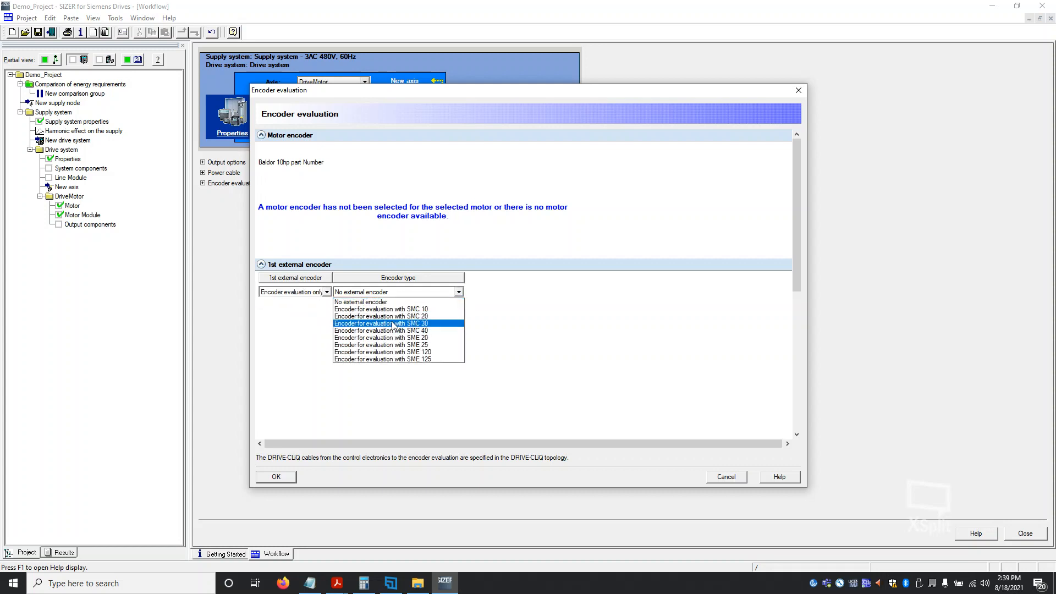
click(394, 325)
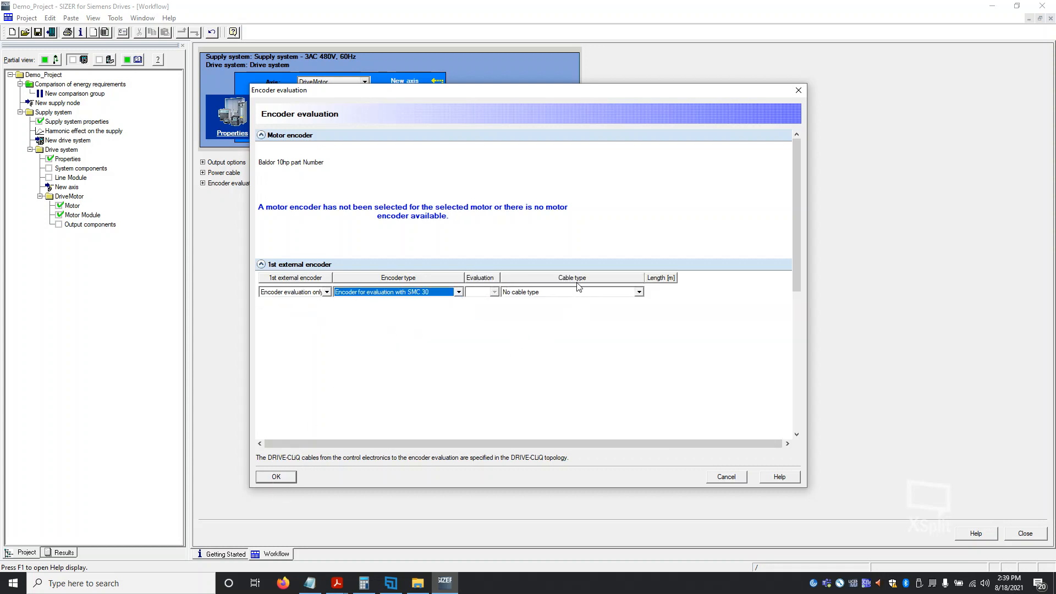
click(277, 477)
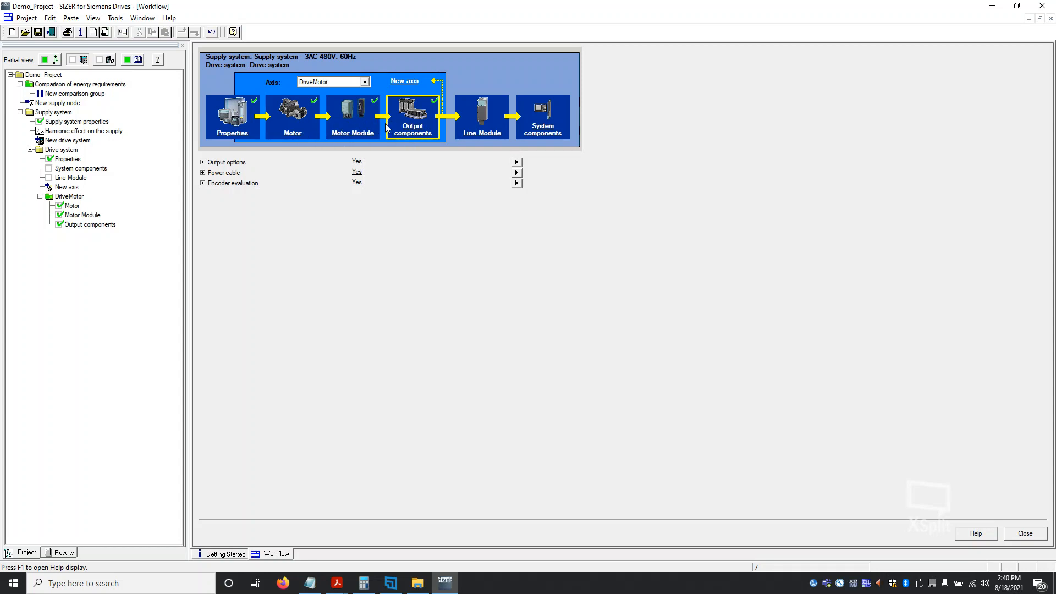
Copy the DriveMotor axis and paste it three times into the drive system
click(69, 197)
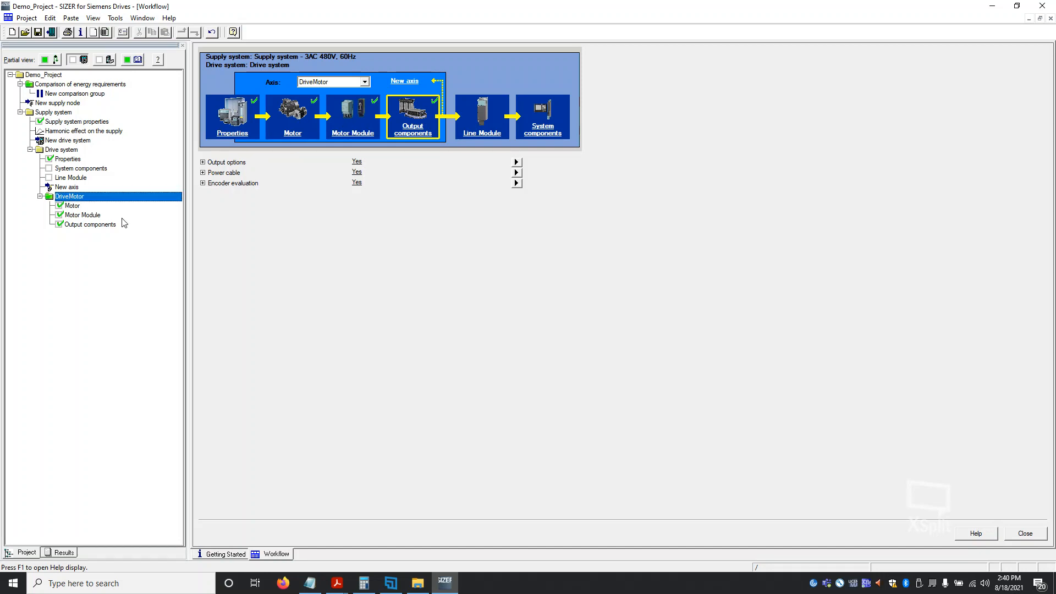
right_click(88, 197)
click(102, 204)
click(63, 149)
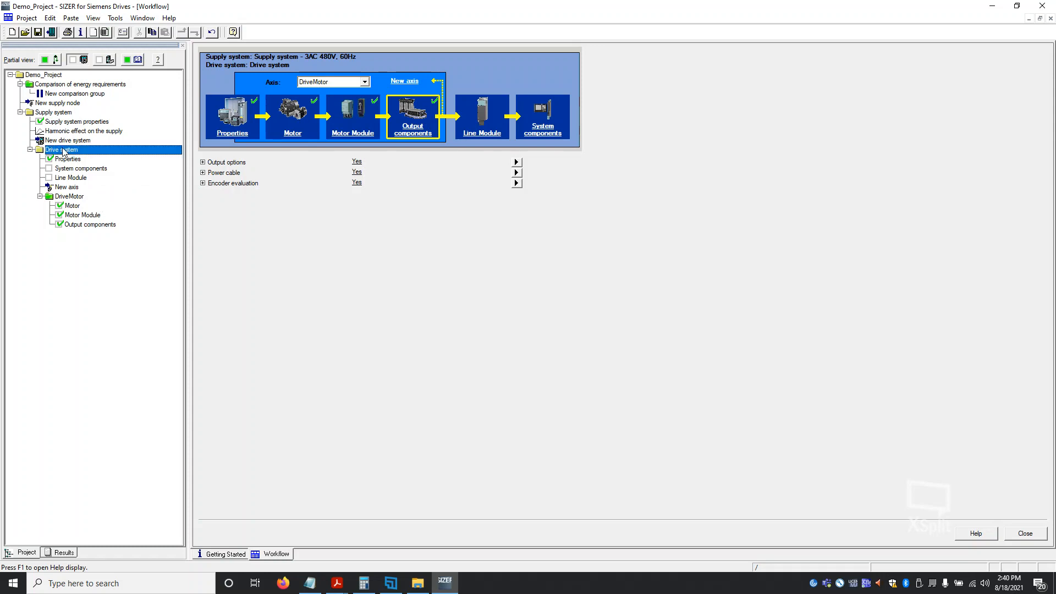
right_click(57, 150)
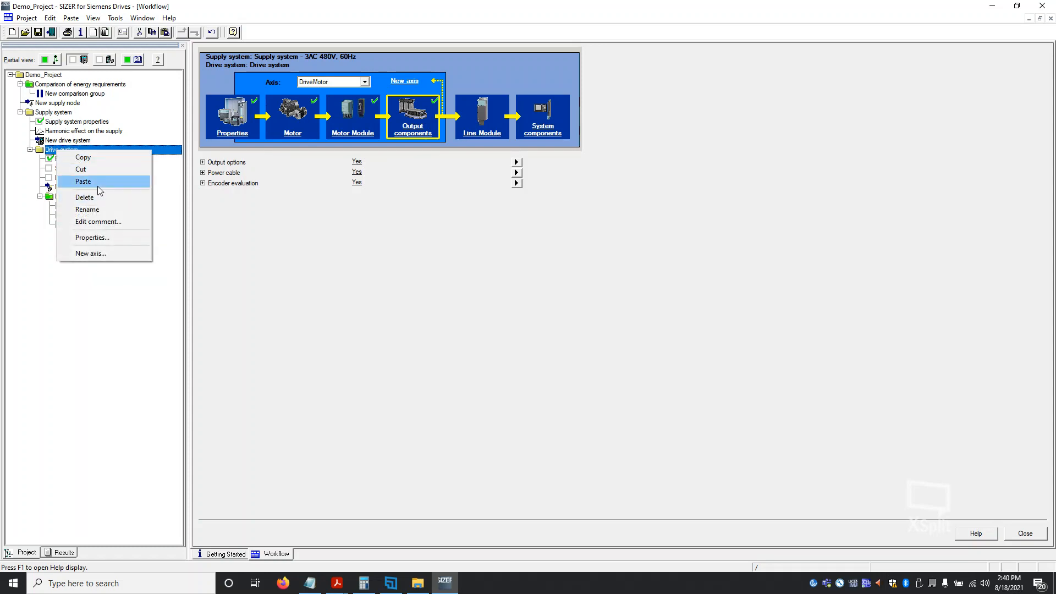
click(49, 151)
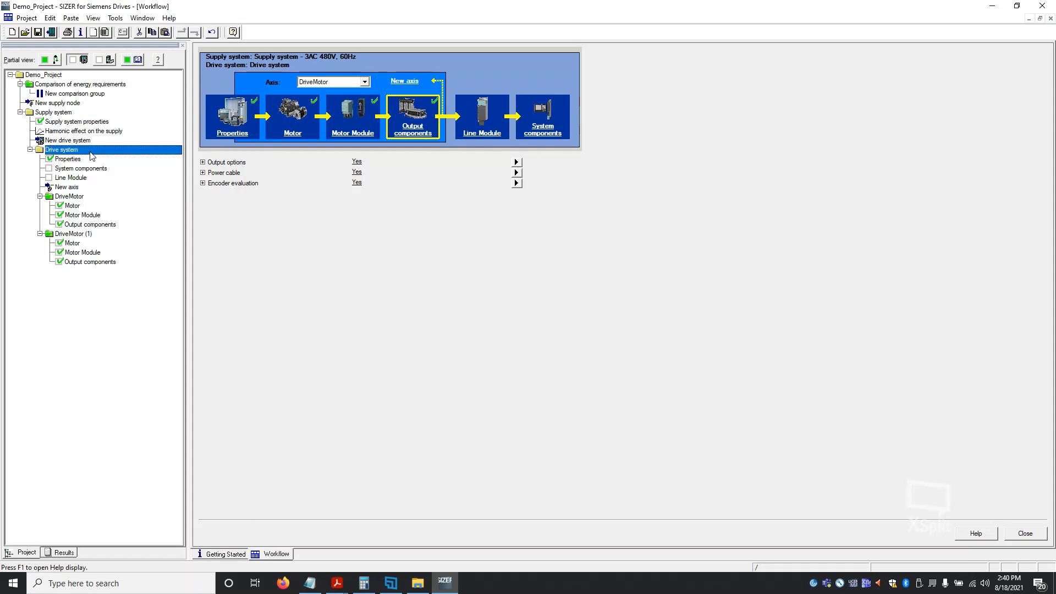
key(ctrl+v)
key(ctrl+v)
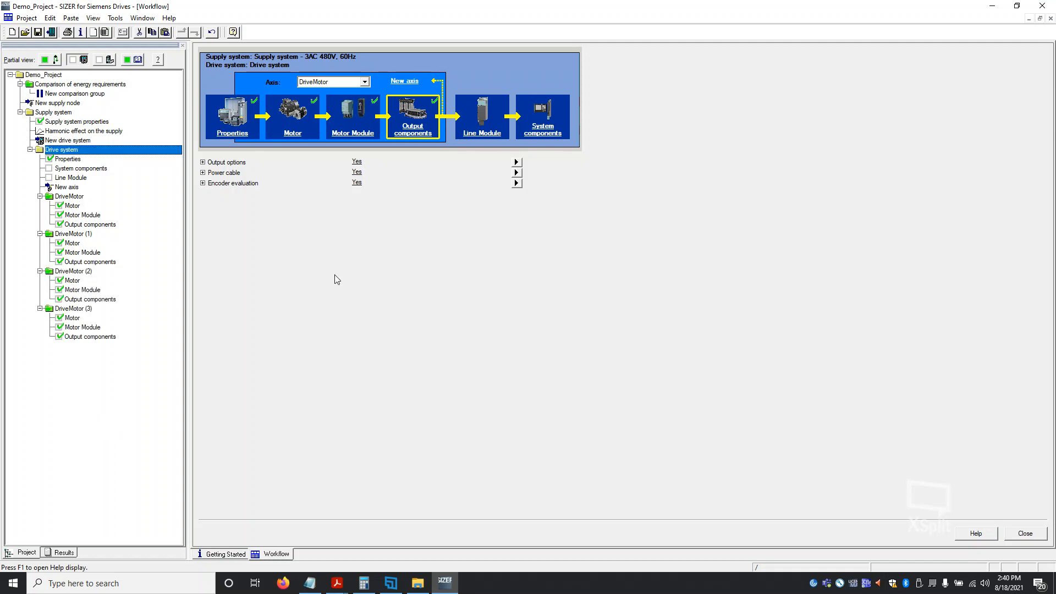
Review the output components of the copied axes DriveMotor (1) and DriveMotor (2), and return to DriveMotor
click(365, 82)
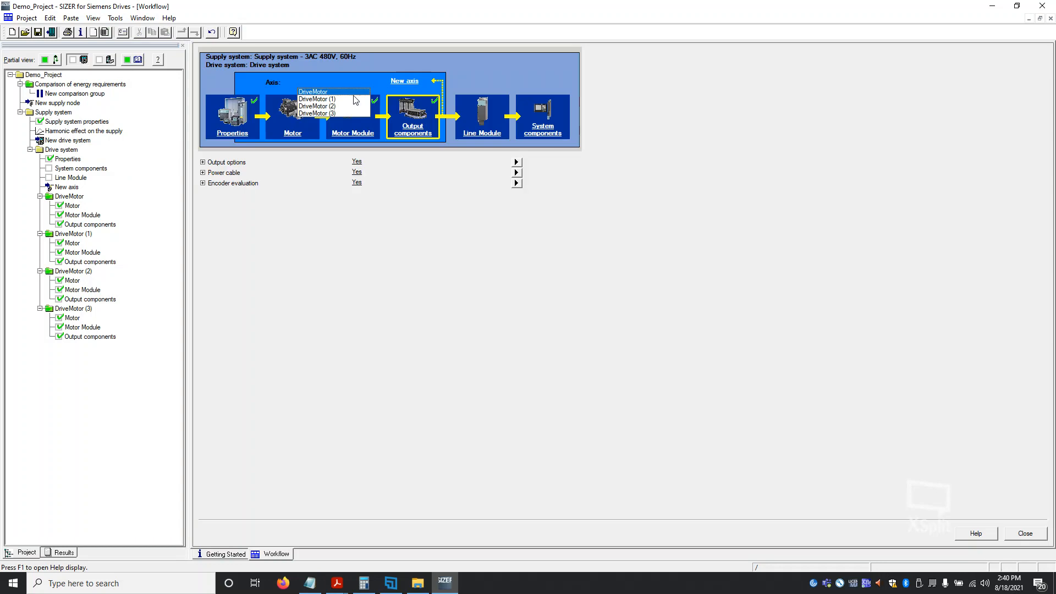
click(326, 97)
click(365, 82)
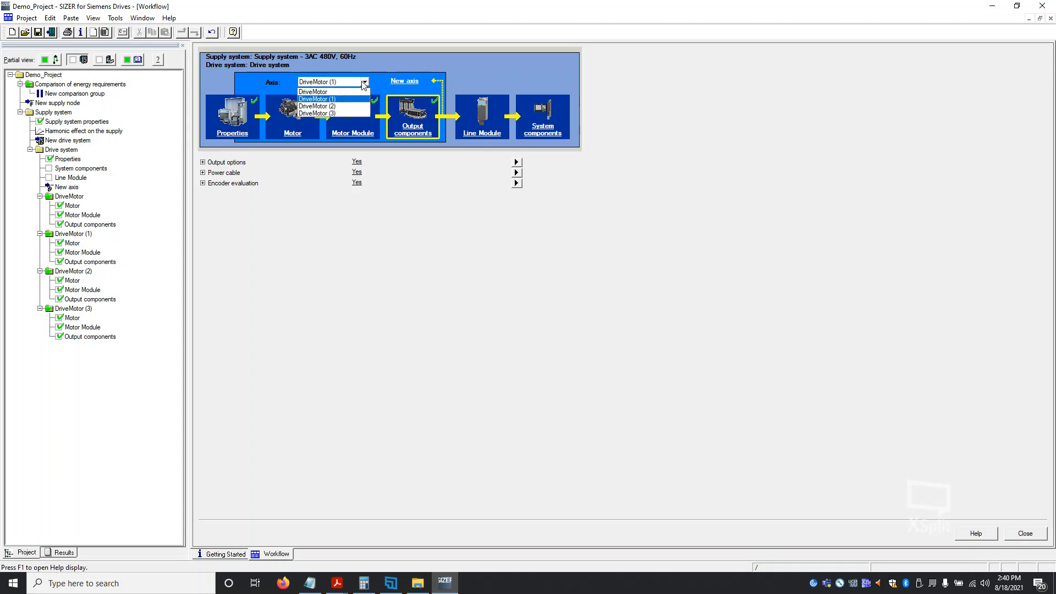
click(344, 105)
click(365, 82)
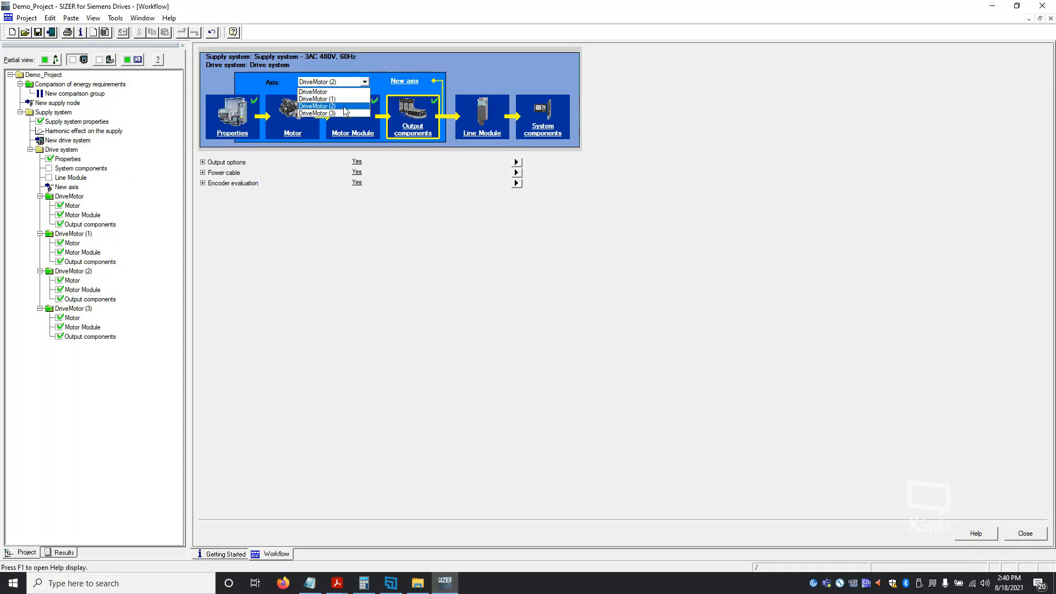
click(333, 89)
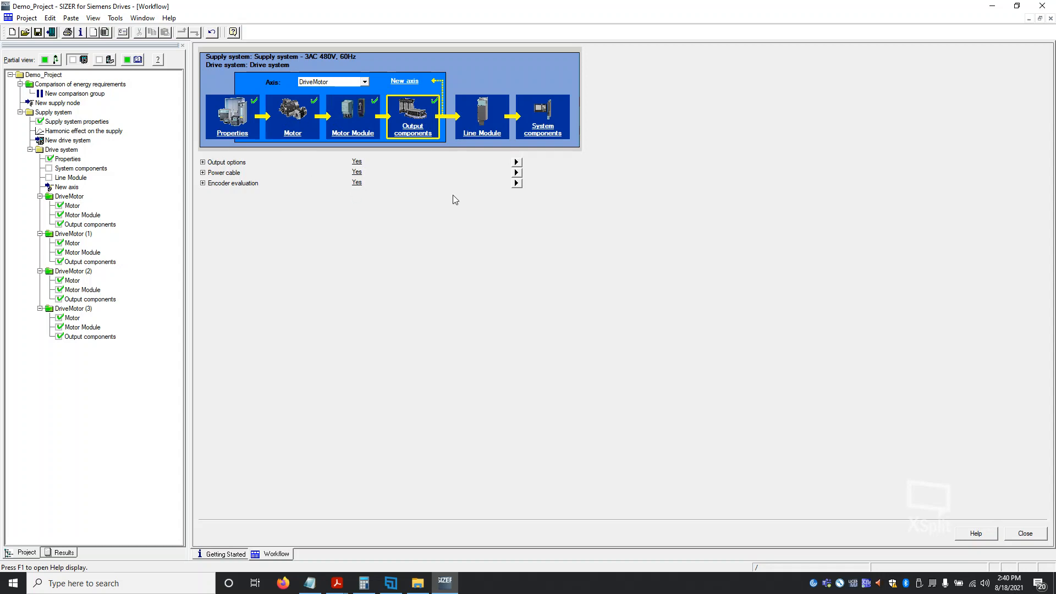
Assign the four DriveMotor axes automatically to Double Motor Modules for the Line Module dimensioning and accept the pairing
click(477, 132)
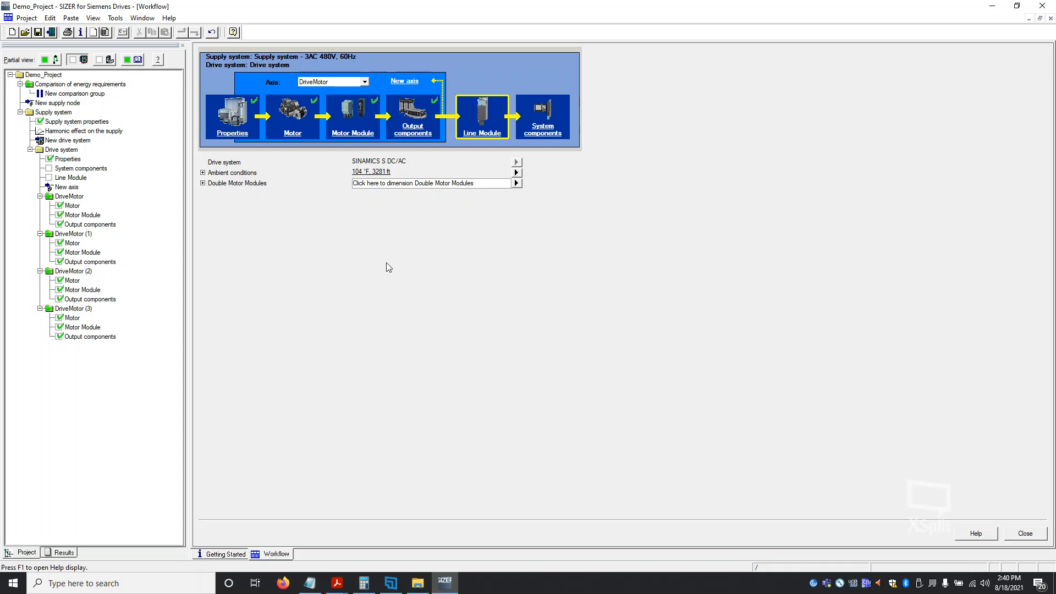
click(427, 187)
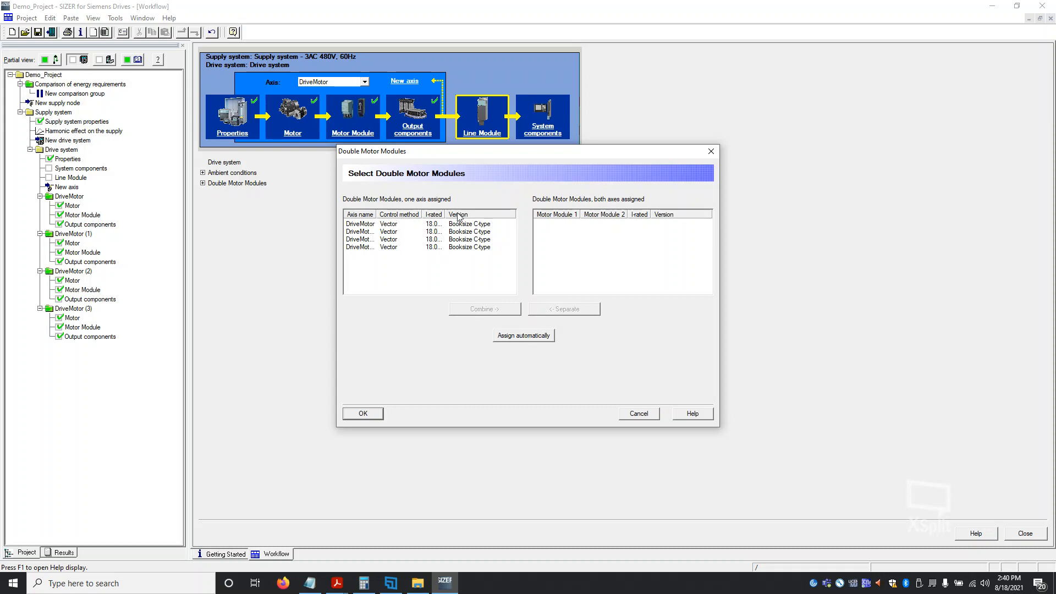
click(522, 337)
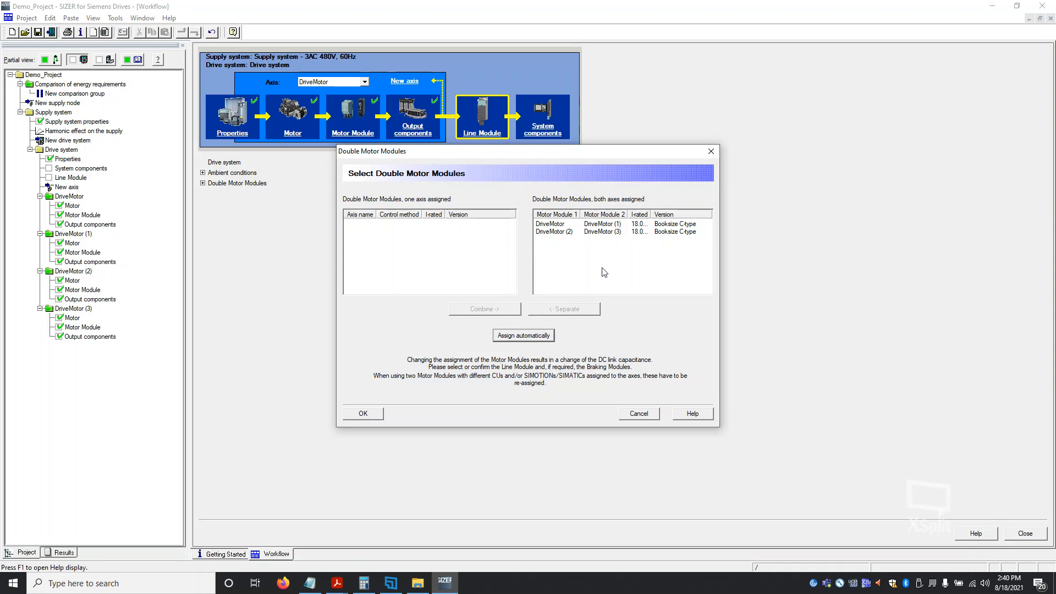
click(361, 414)
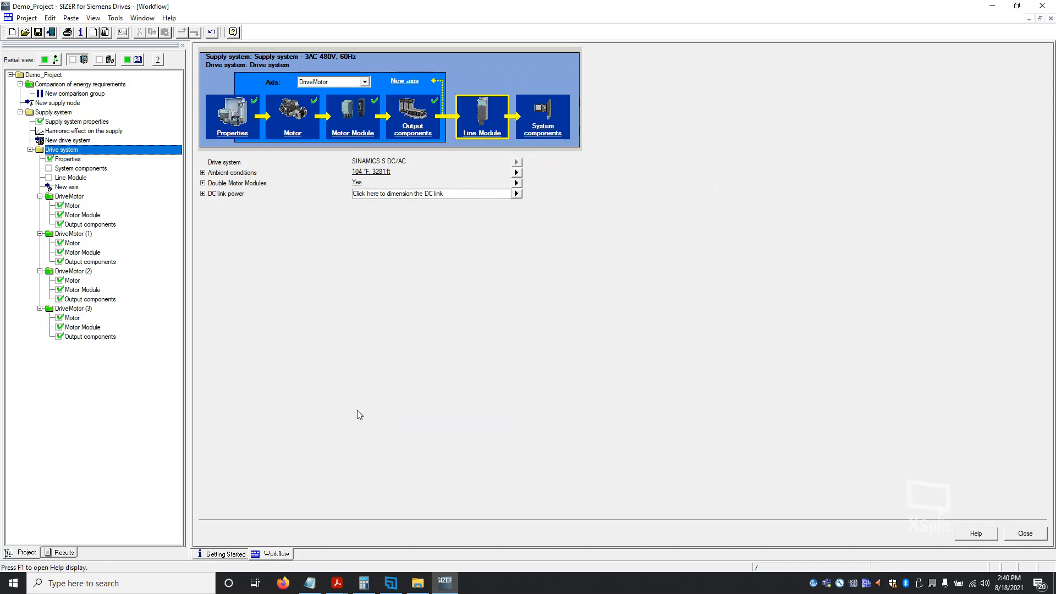
Calculate the drive system's DC link power by total power rating and accept the calculation
click(414, 198)
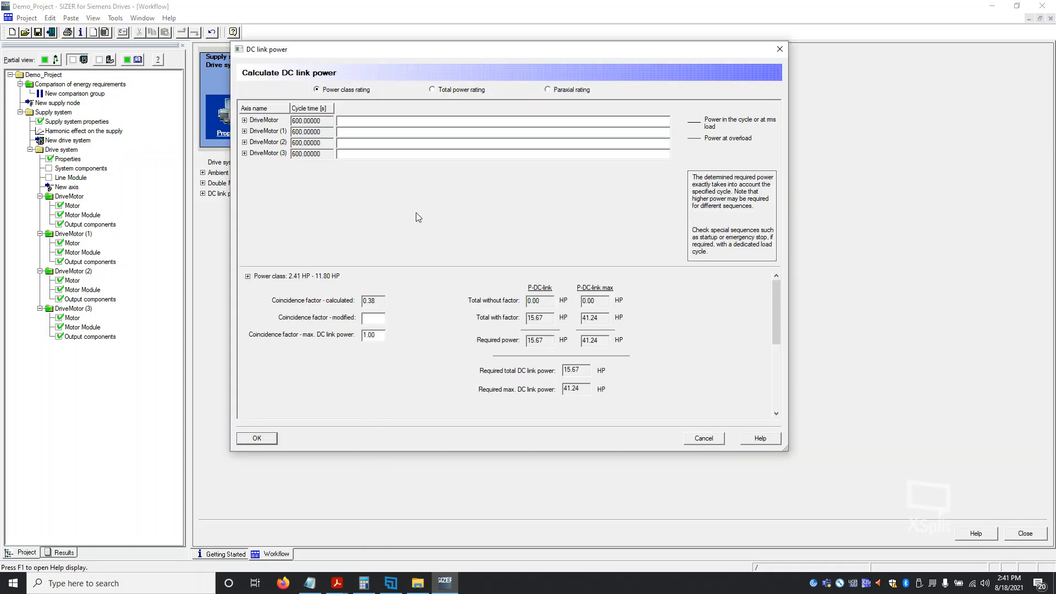
click(432, 90)
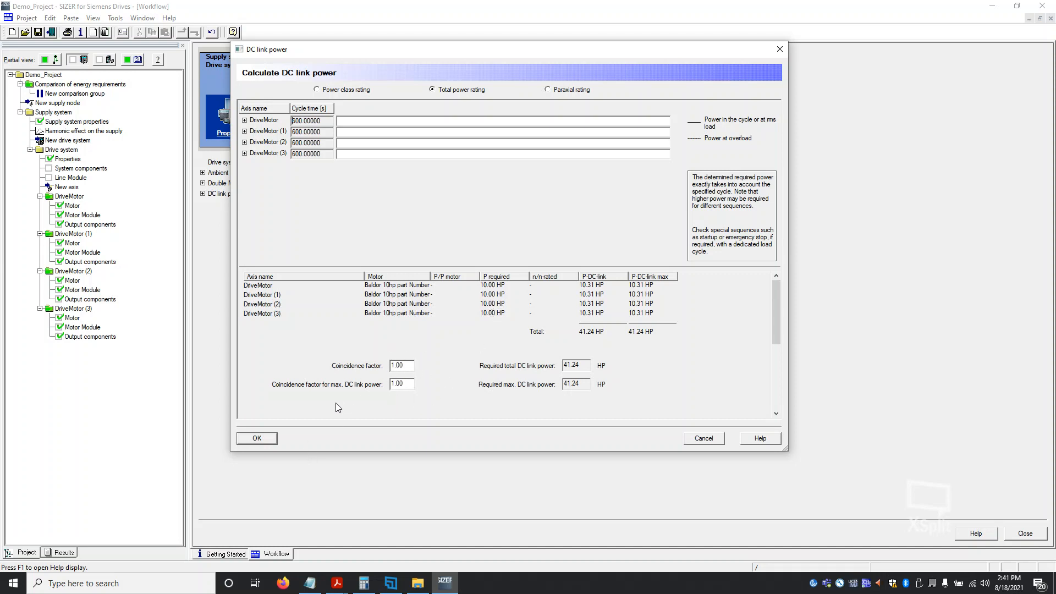
click(257, 439)
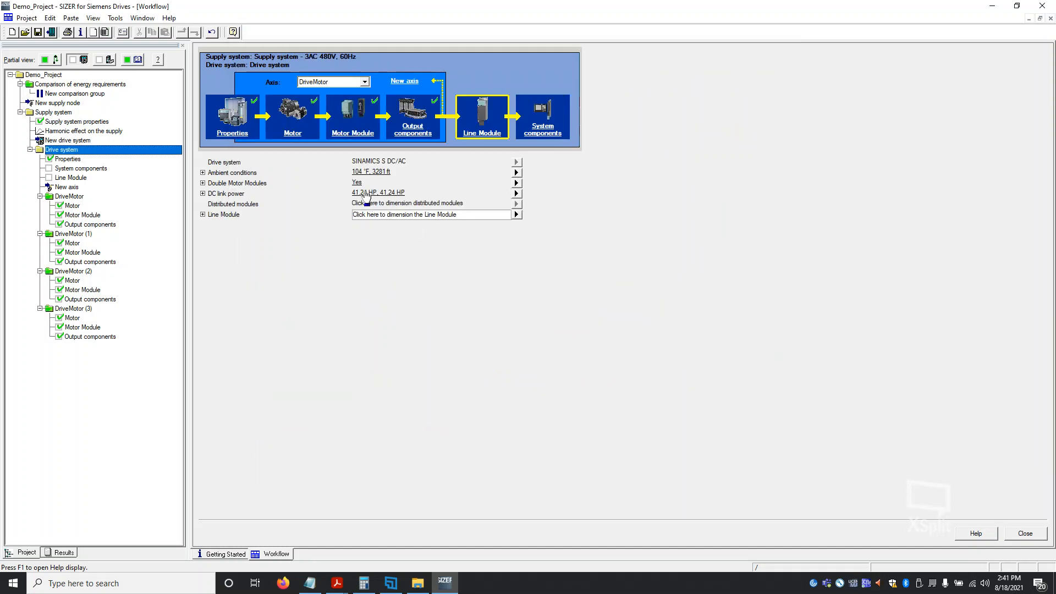
Examine the Basic Line Module list including non-selectable components, check 6SL3130-1TE22-0AA0, and leave without making a selection
click(410, 217)
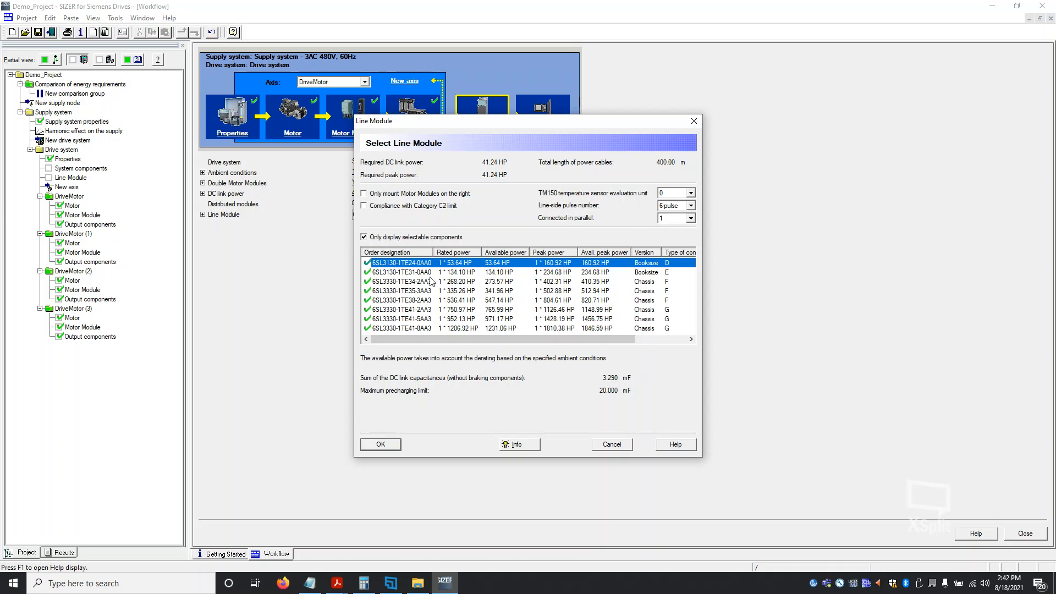
click(363, 239)
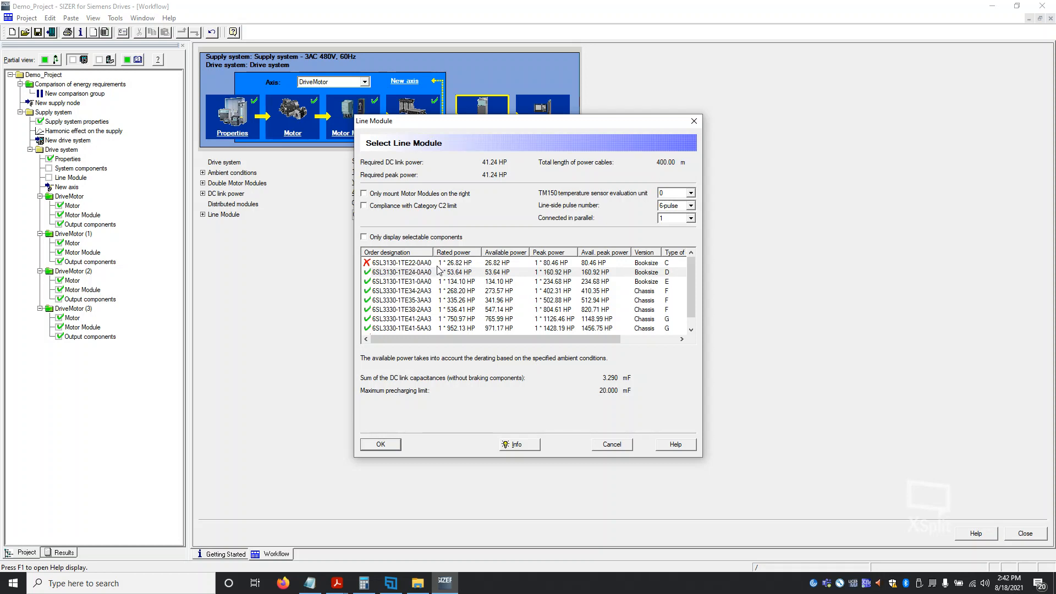
click(386, 265)
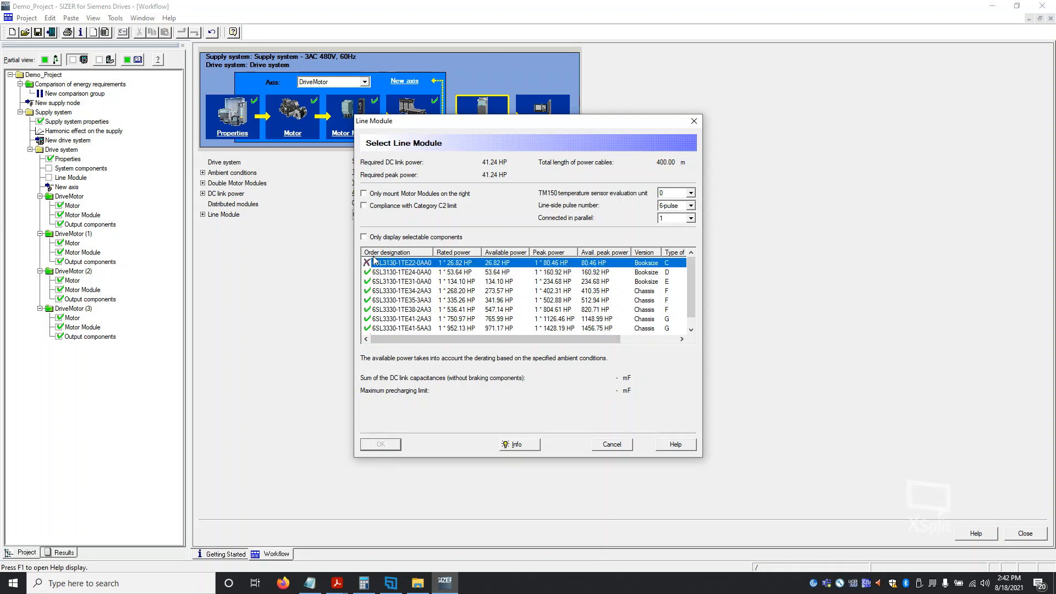
click(610, 445)
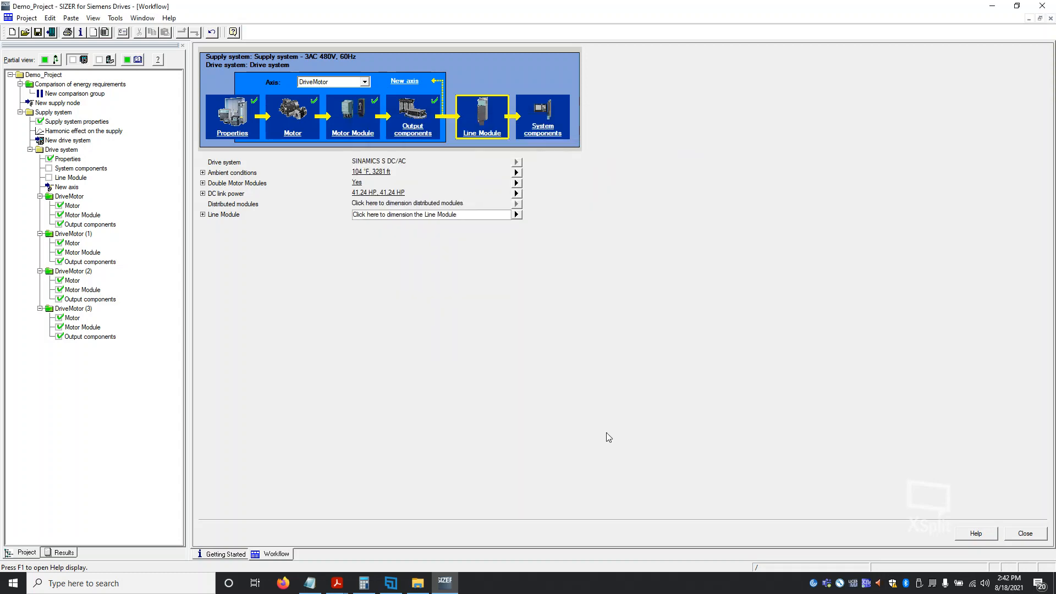
Try a coincidence factor of 0.6 in the DC link power calculation, restore it to 1.00, and accept
click(386, 192)
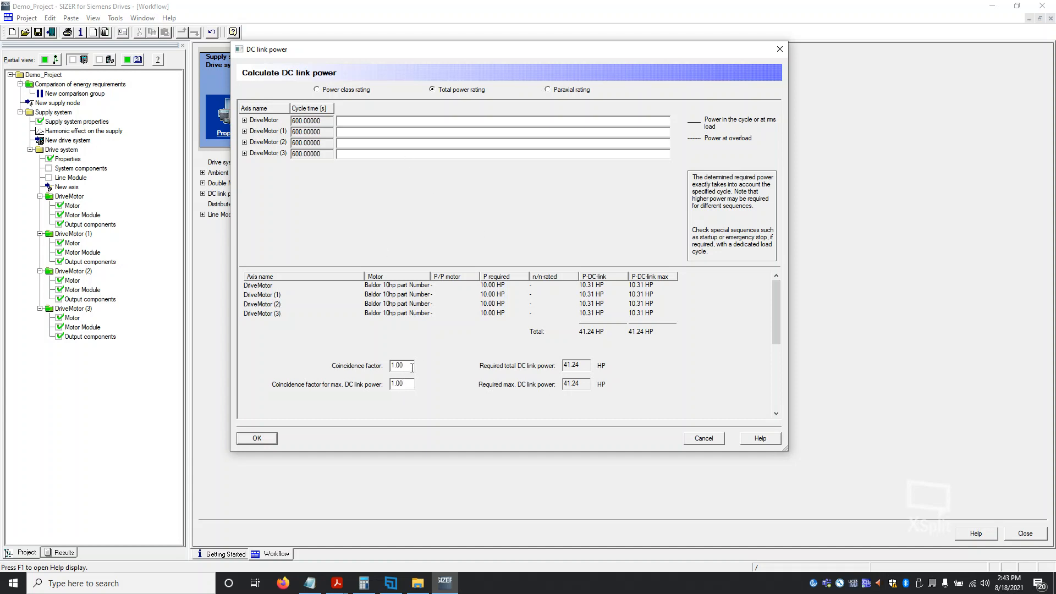
double_click(411, 367)
text(0.6)
drag(407, 365, 325, 343)
text(1.00)
click(257, 438)
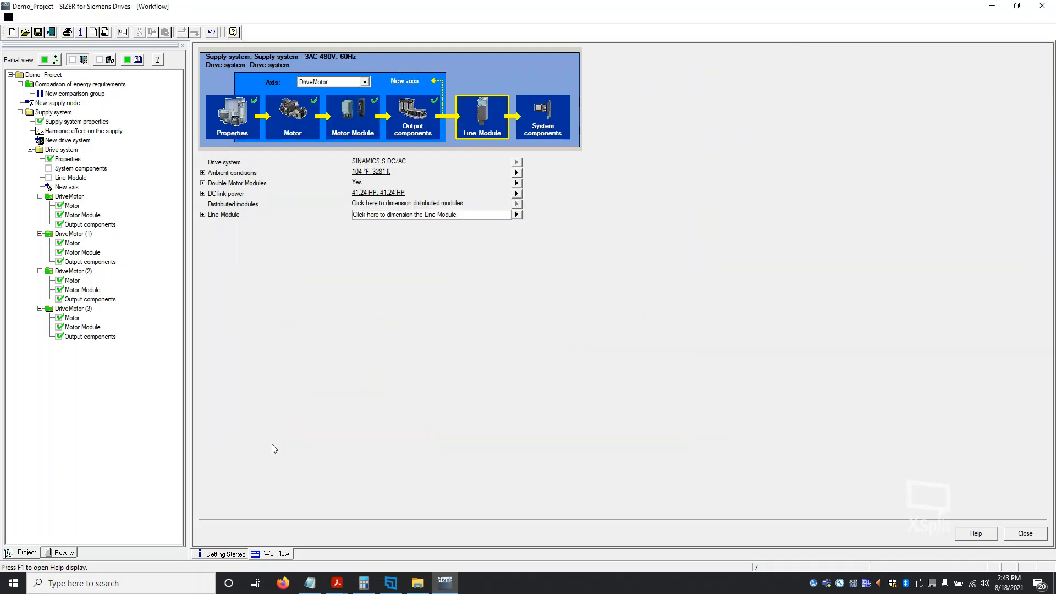
Choose Basic Line Module 6SL3130-1TE24-0AA0 for the drive system and accept it without braking components
click(392, 215)
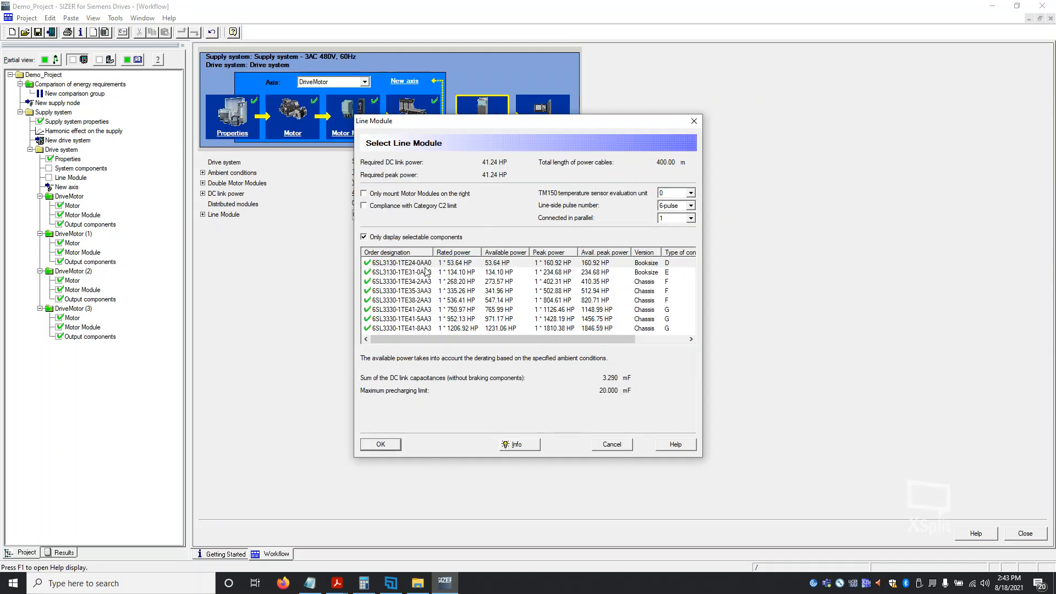
click(418, 267)
click(380, 444)
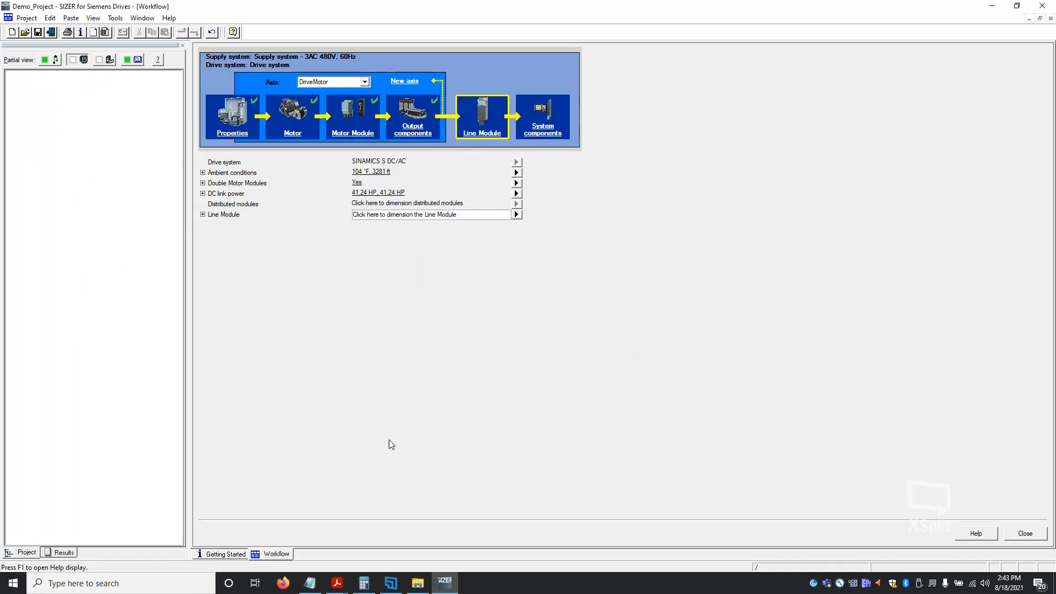
click(387, 226)
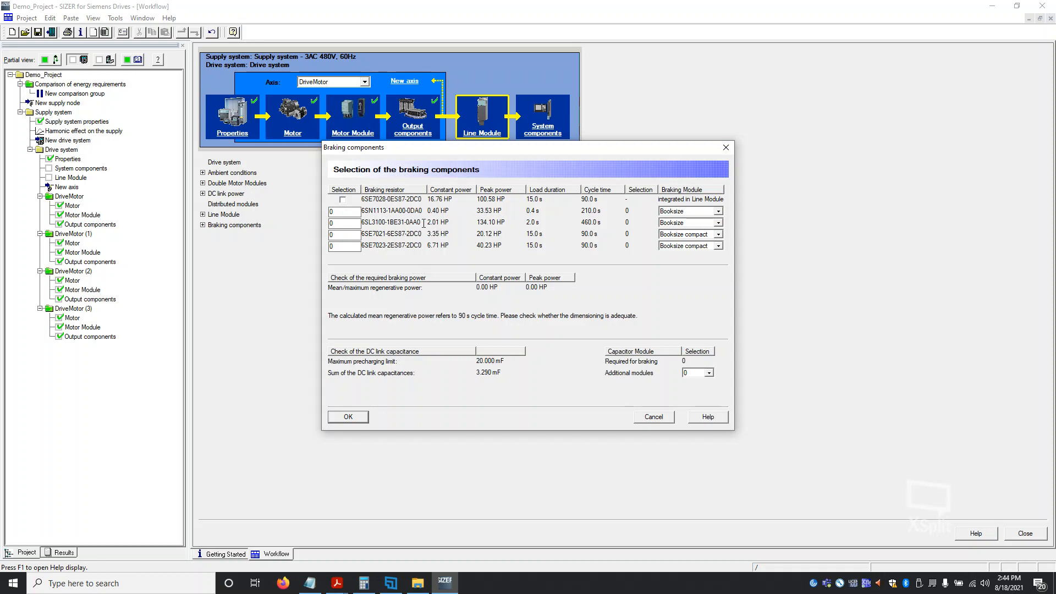
click(355, 417)
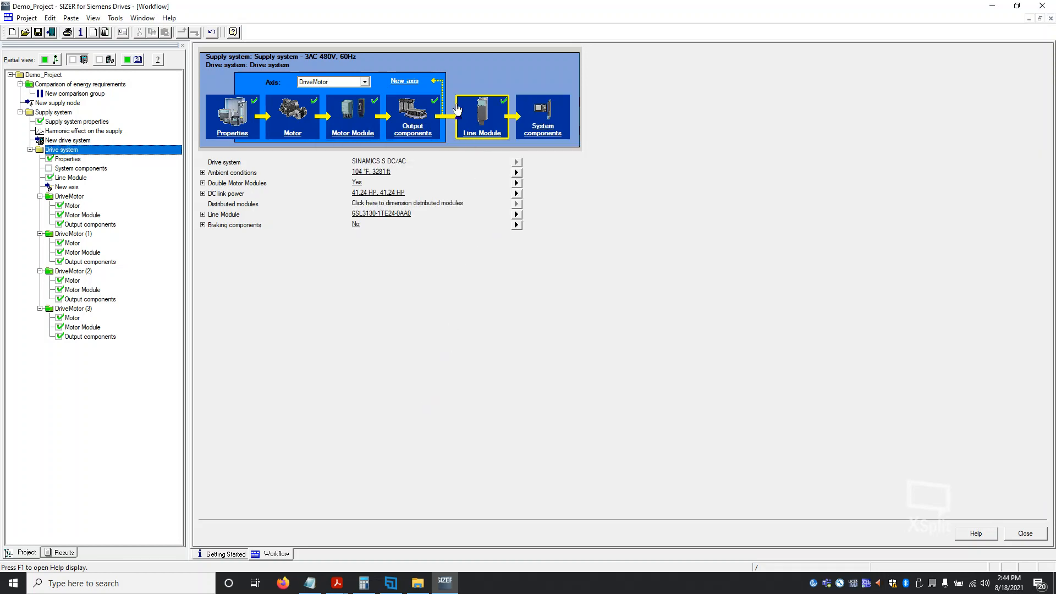
Change the drive system's infeed type to Smart Line Module in its properties
click(228, 118)
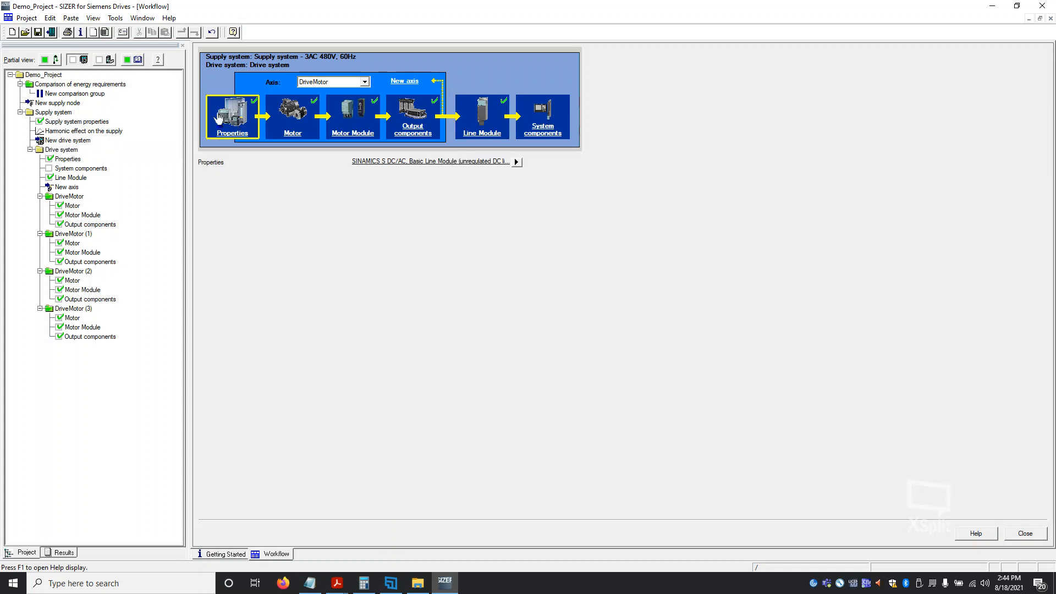
click(383, 163)
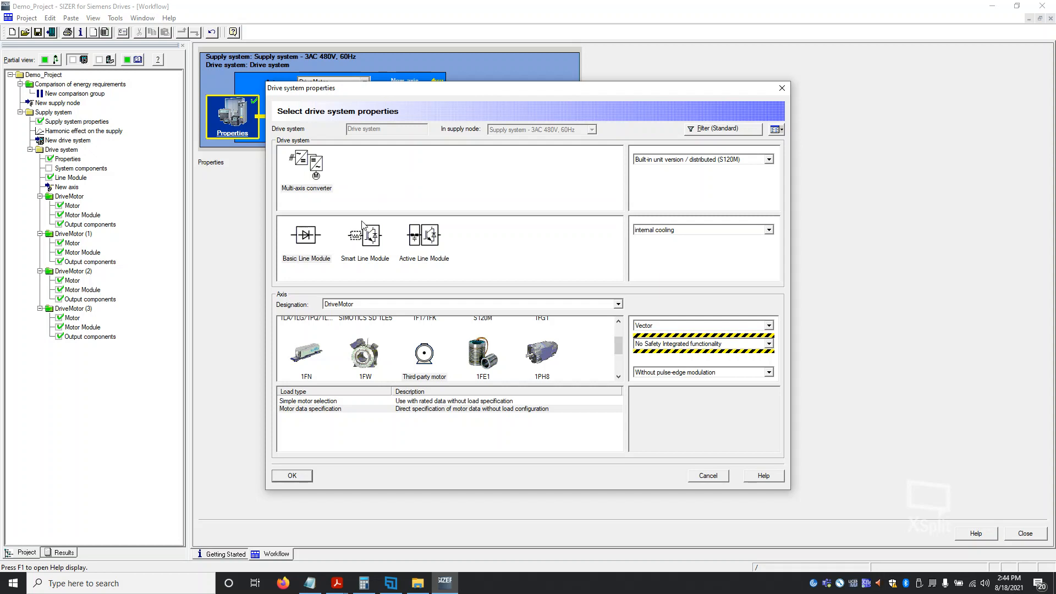
click(364, 245)
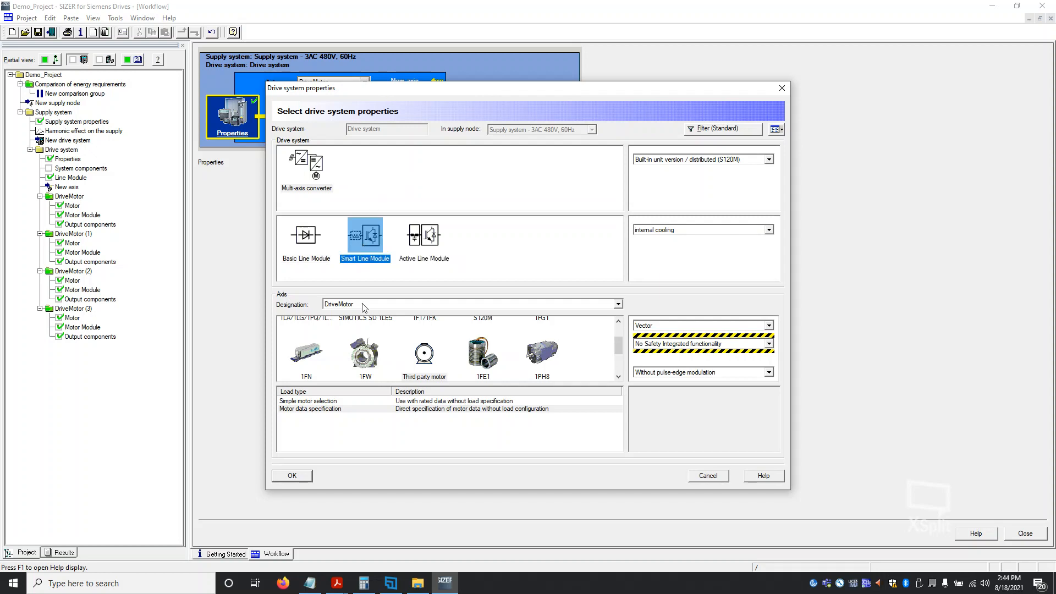
click(300, 477)
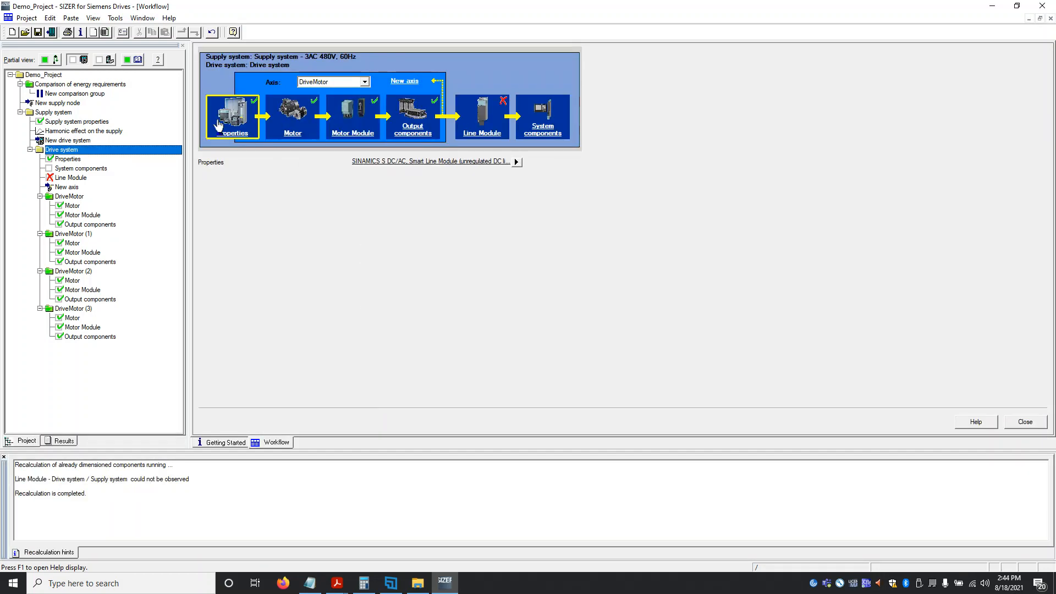
Choose Smart Line Module 6SL3130-6TE23-6AA3 for the drive system and accept it without braking components
click(484, 134)
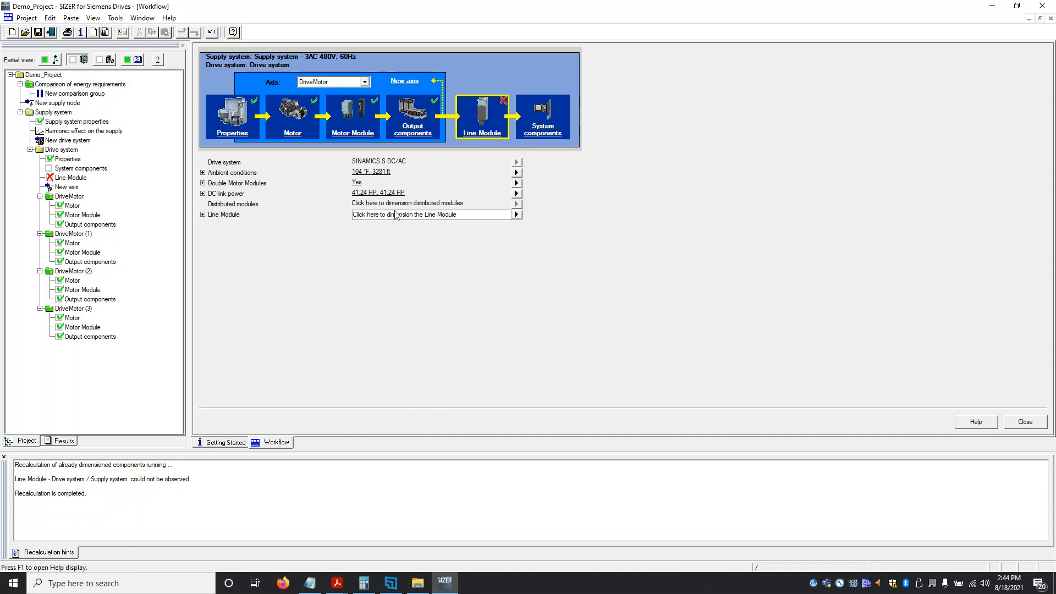
click(412, 215)
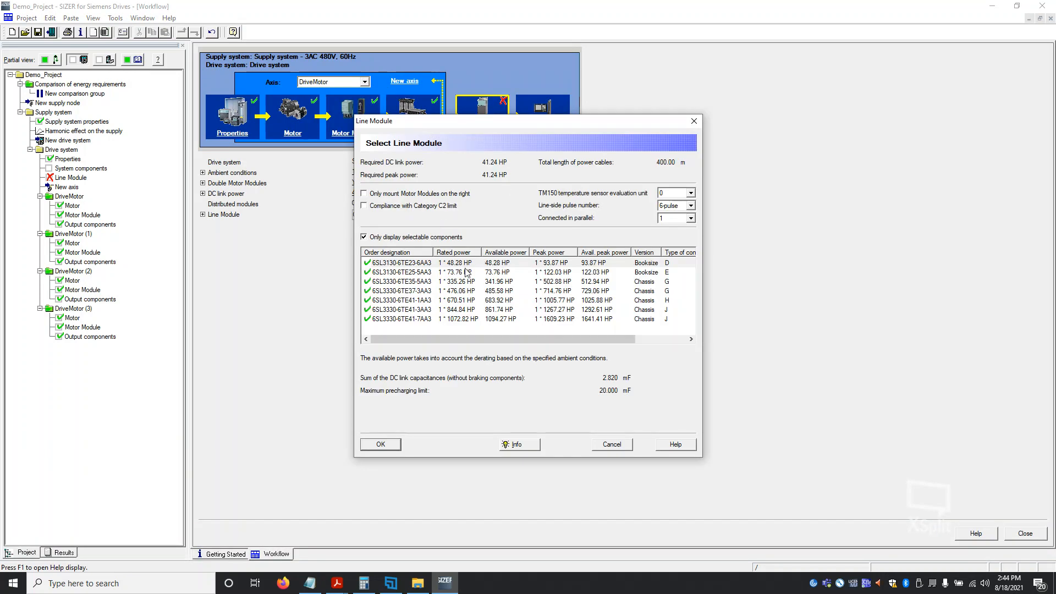
click(456, 265)
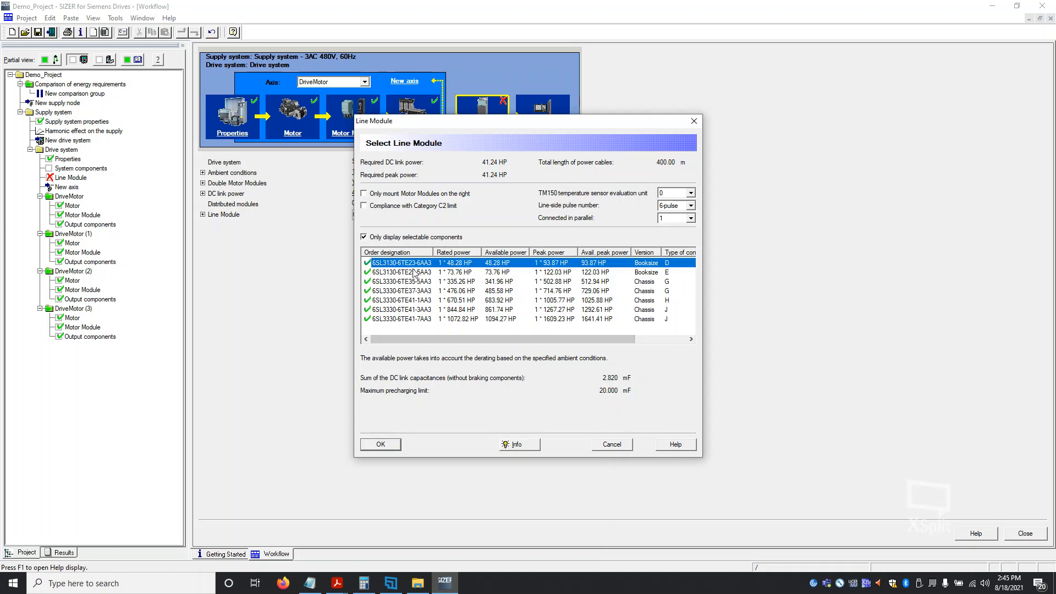
click(383, 448)
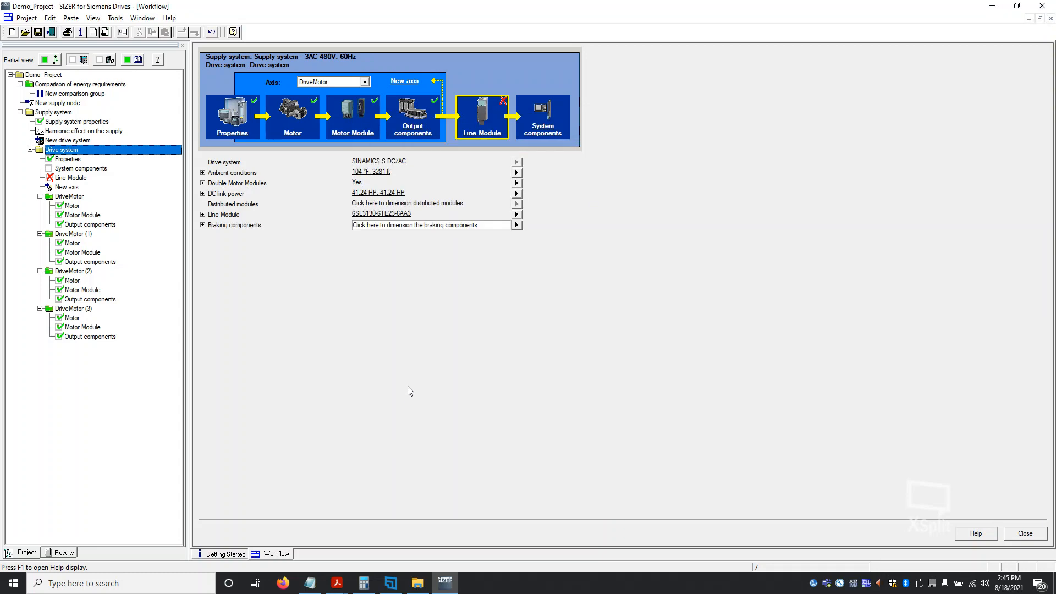
click(406, 226)
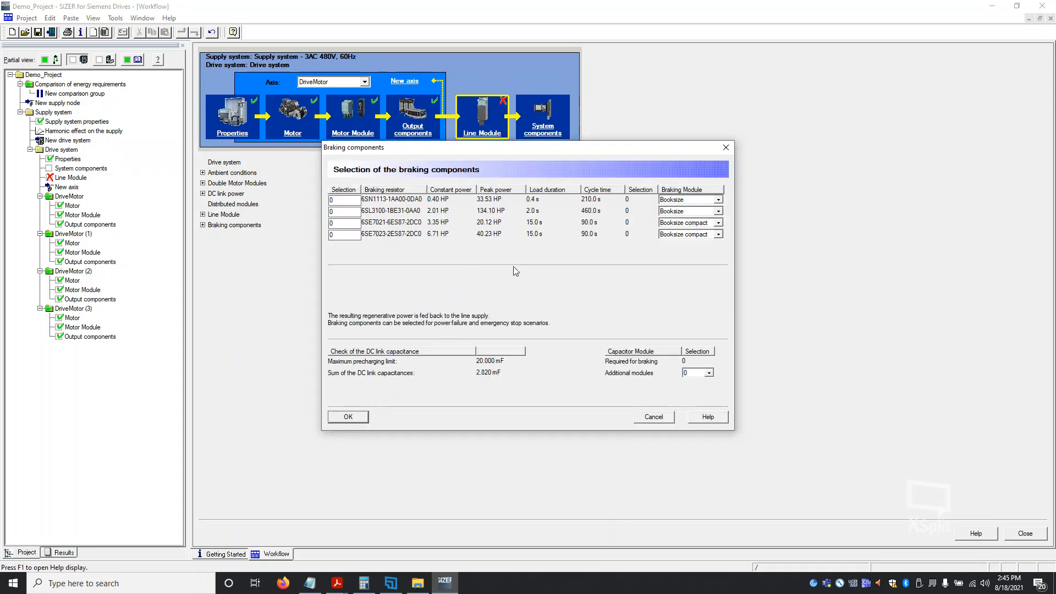
click(357, 418)
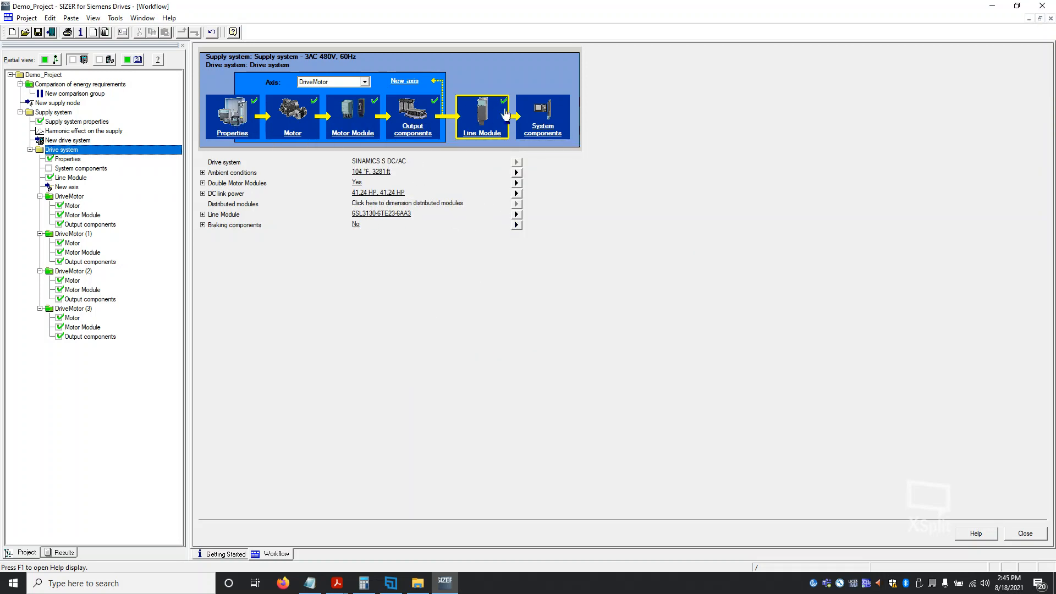
Set the system's input options to a circuit breaker with line contactor, and accept the accessories with none selected
click(549, 116)
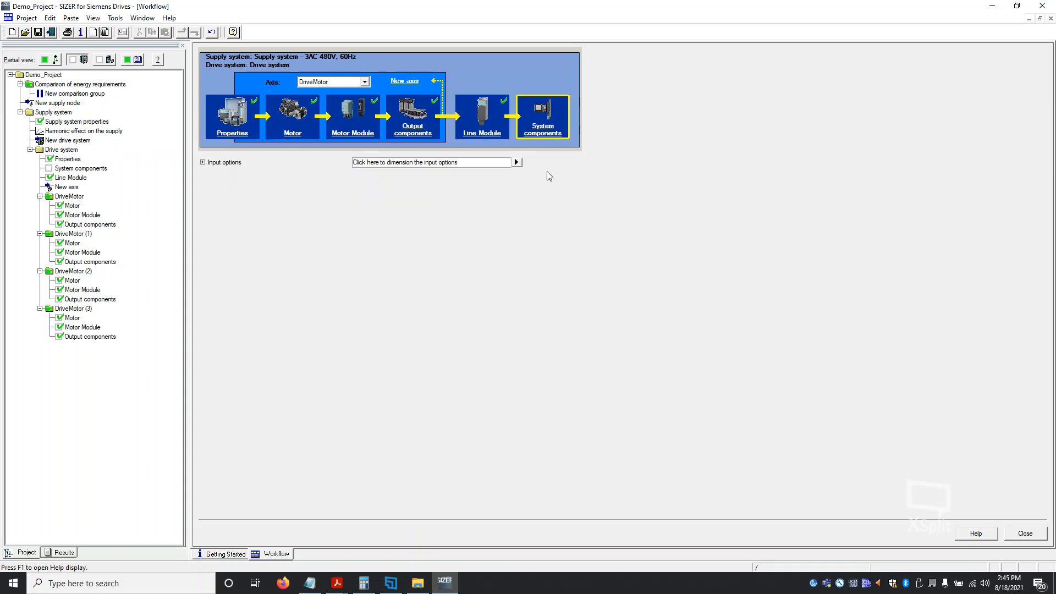
click(405, 164)
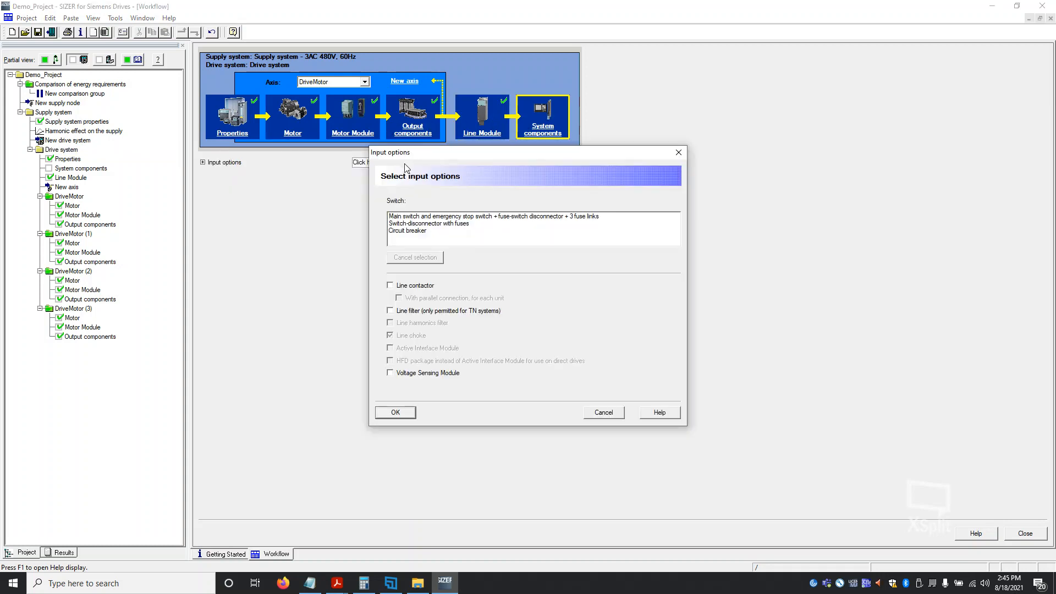
click(401, 232)
click(391, 285)
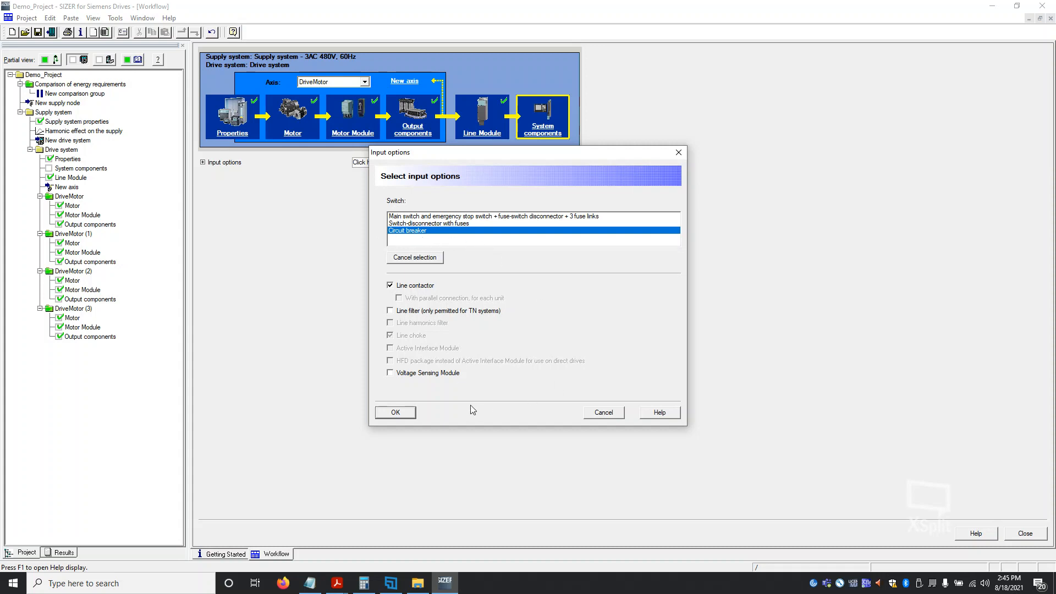
click(396, 413)
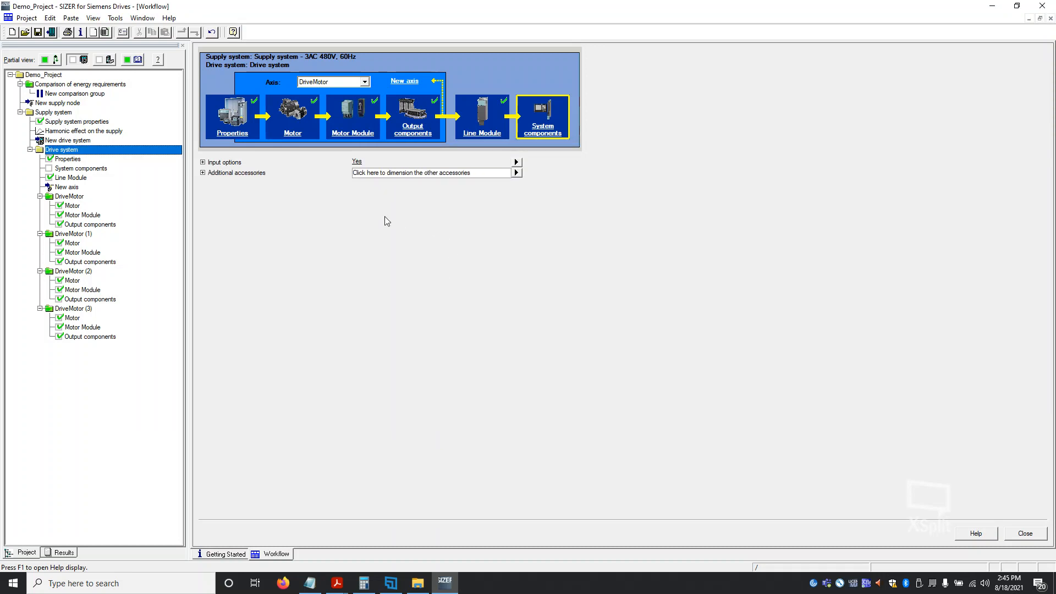
click(388, 174)
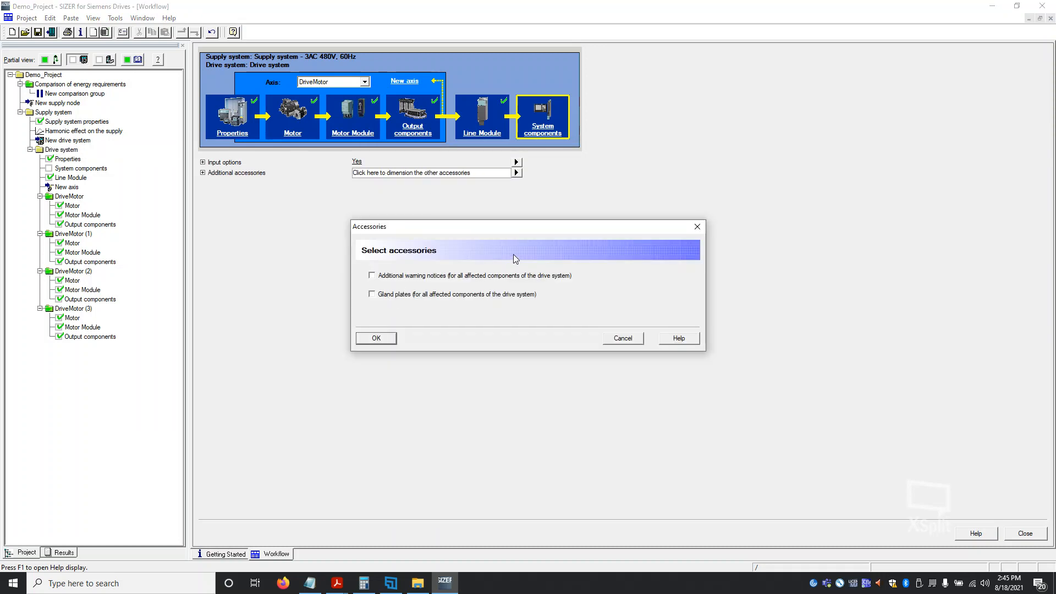
click(377, 337)
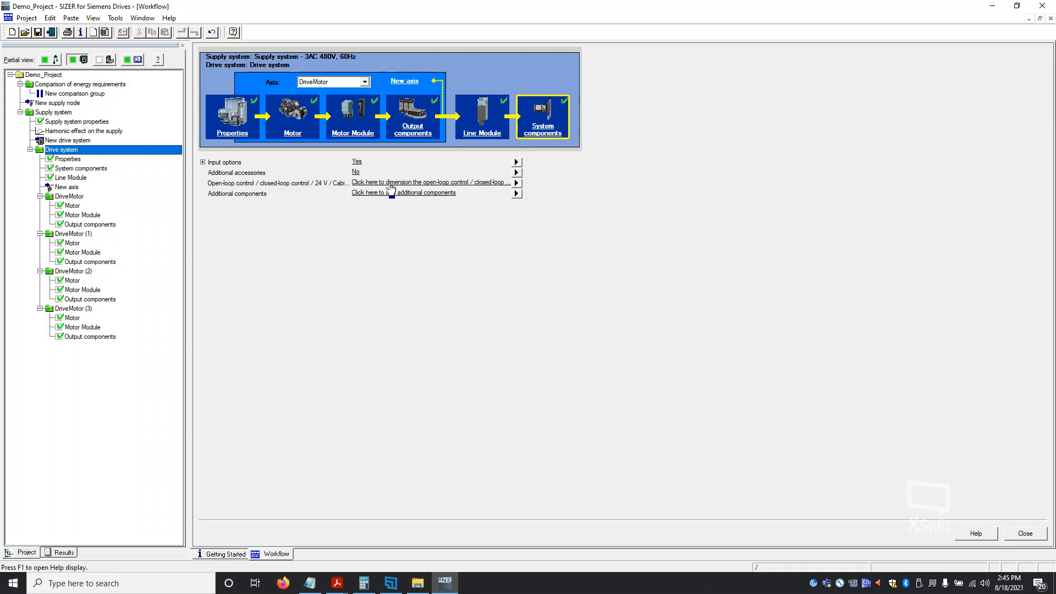
Open the control electronics dimensioning for the stand-alone S120 drive system and set the control unit type to Control Unit CU320-2 PN
click(455, 184)
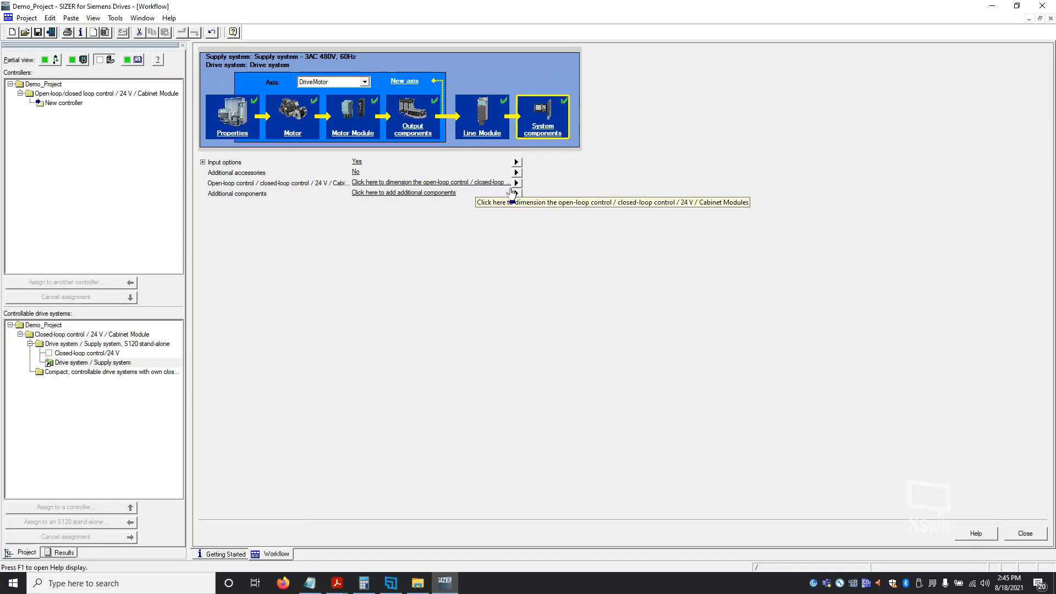
click(75, 354)
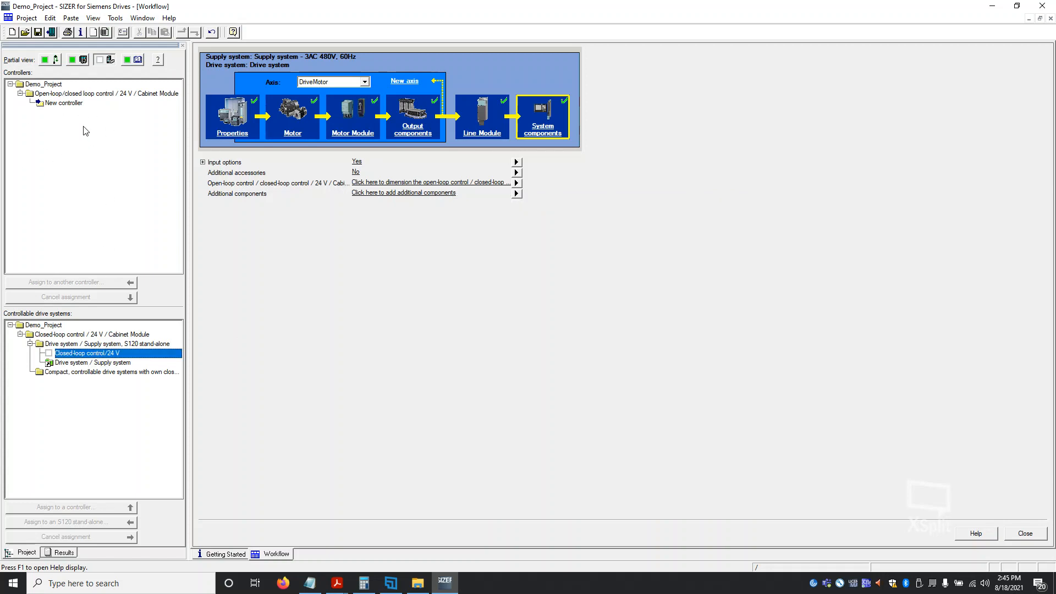
double_click(76, 357)
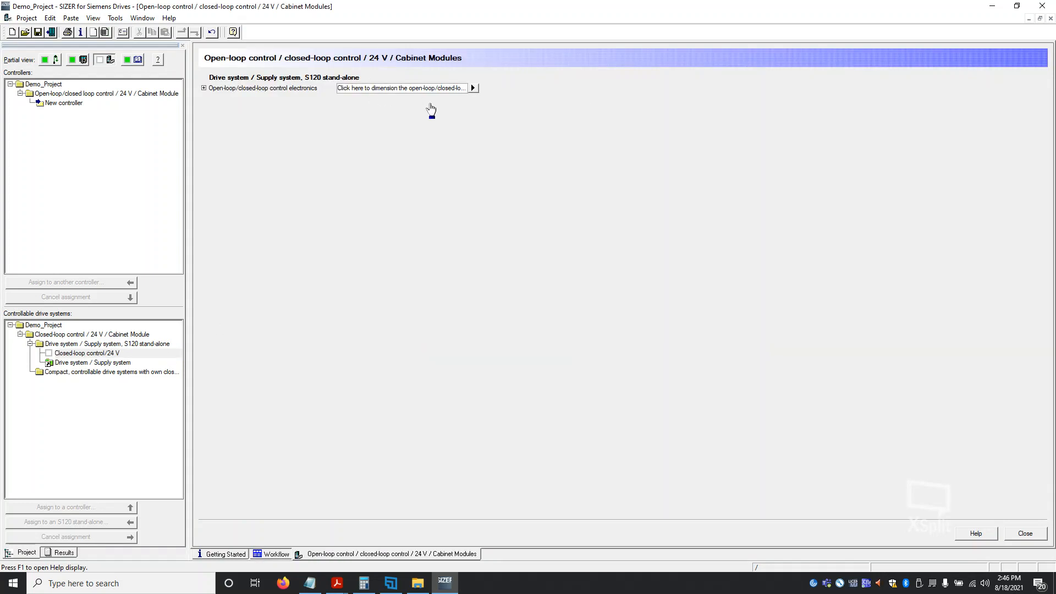
click(369, 91)
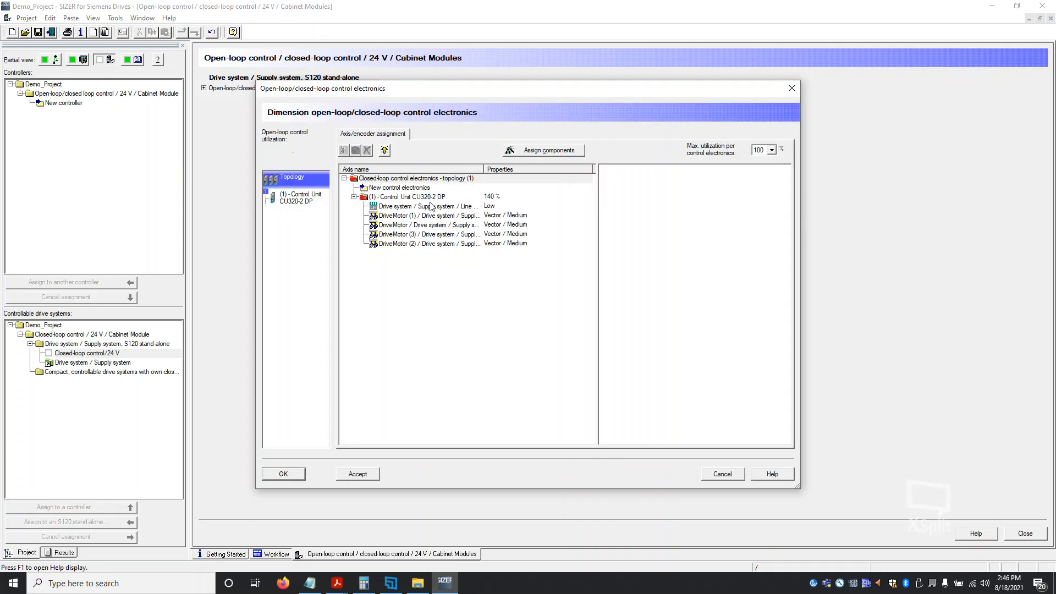
click(450, 198)
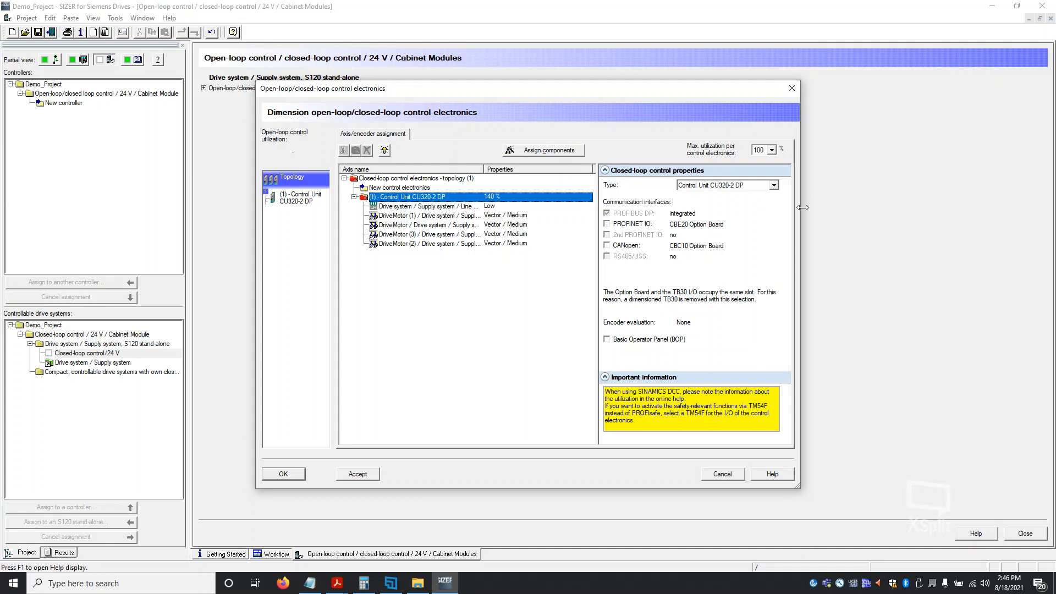
click(774, 185)
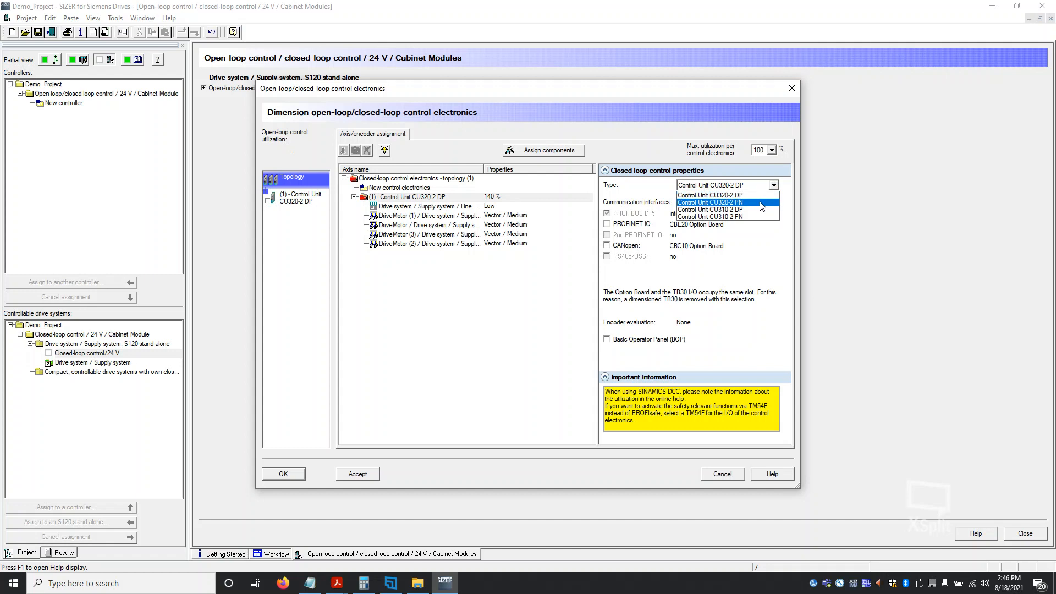
click(762, 203)
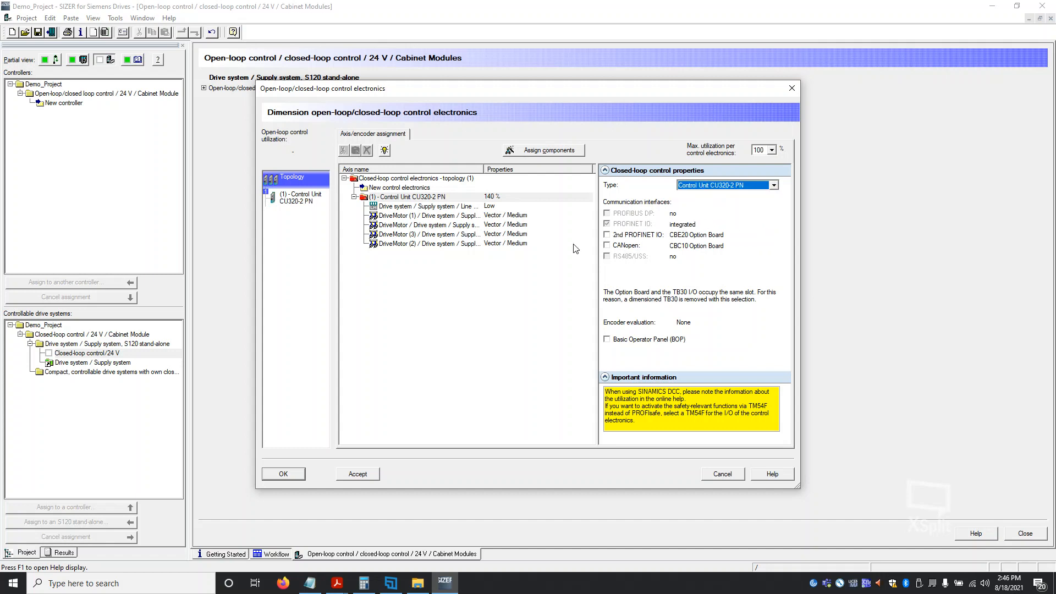
click(499, 197)
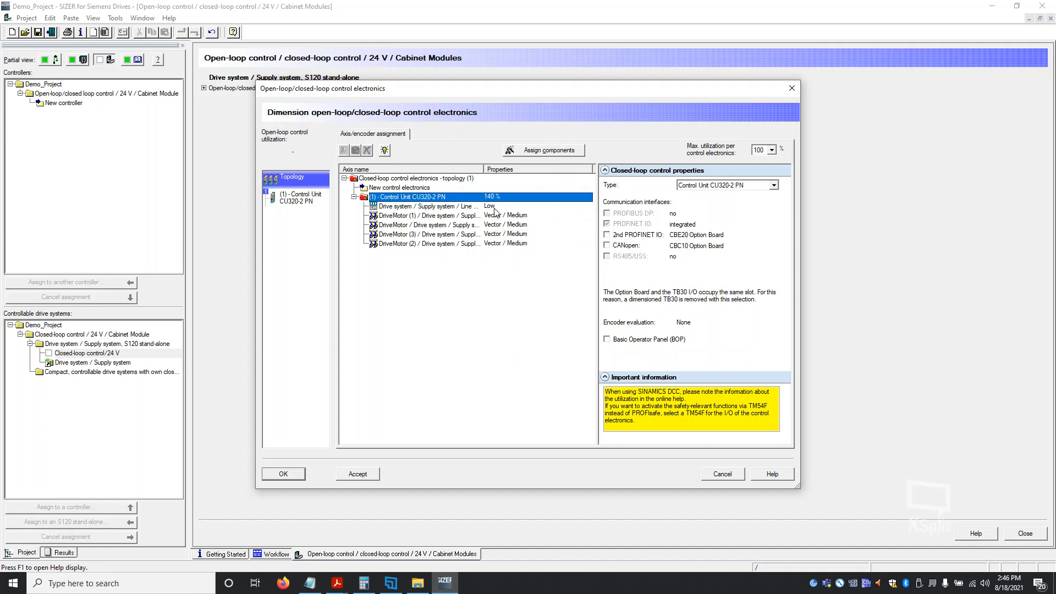
Set the closed-loop control performance of all four DriveMotor axes to XLow 500 µs / 2000 µs
click(437, 217)
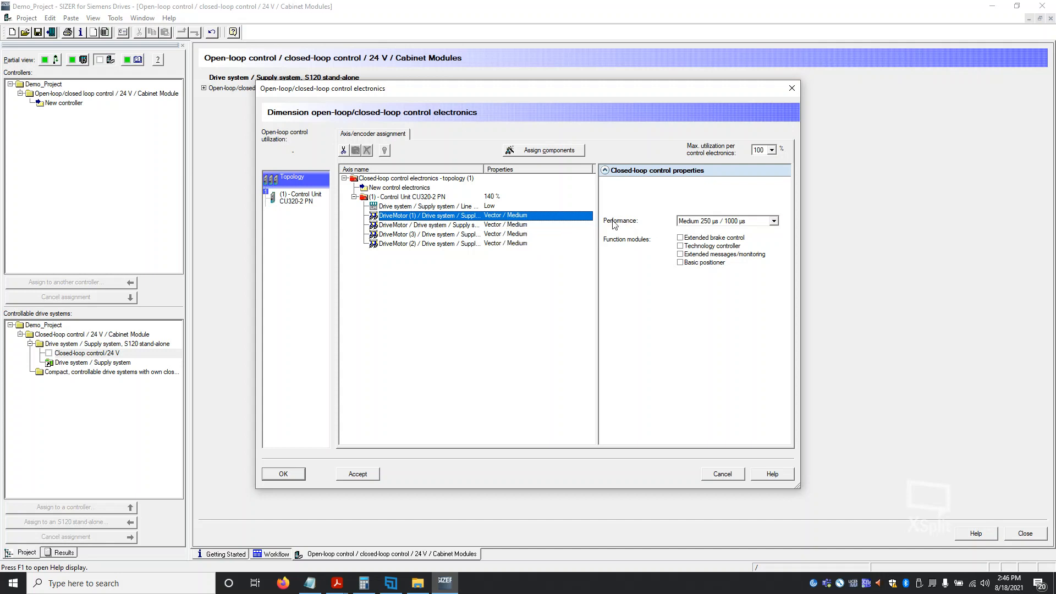
click(775, 221)
click(749, 242)
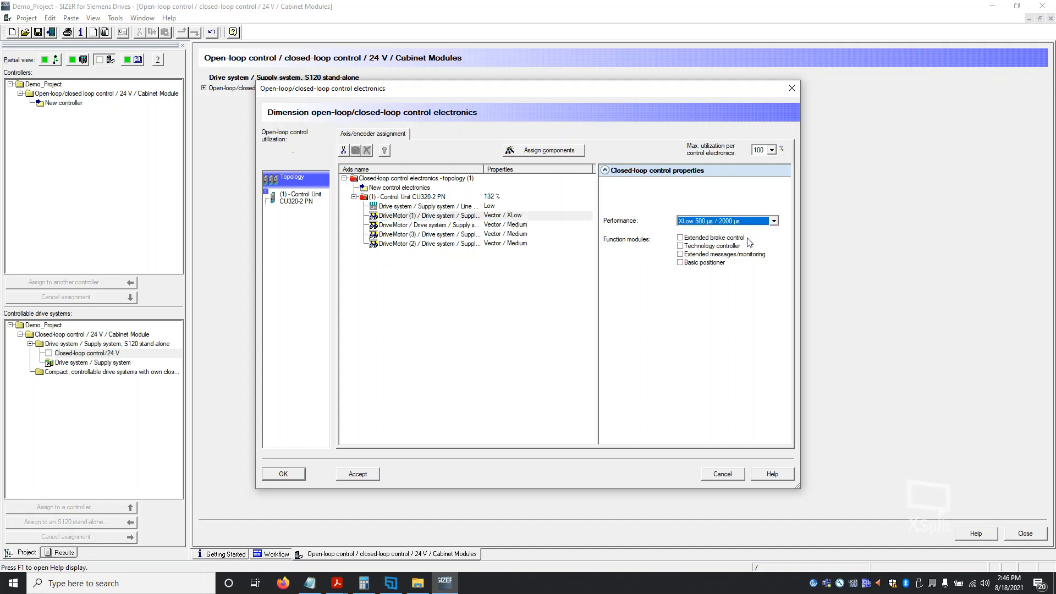
click(533, 227)
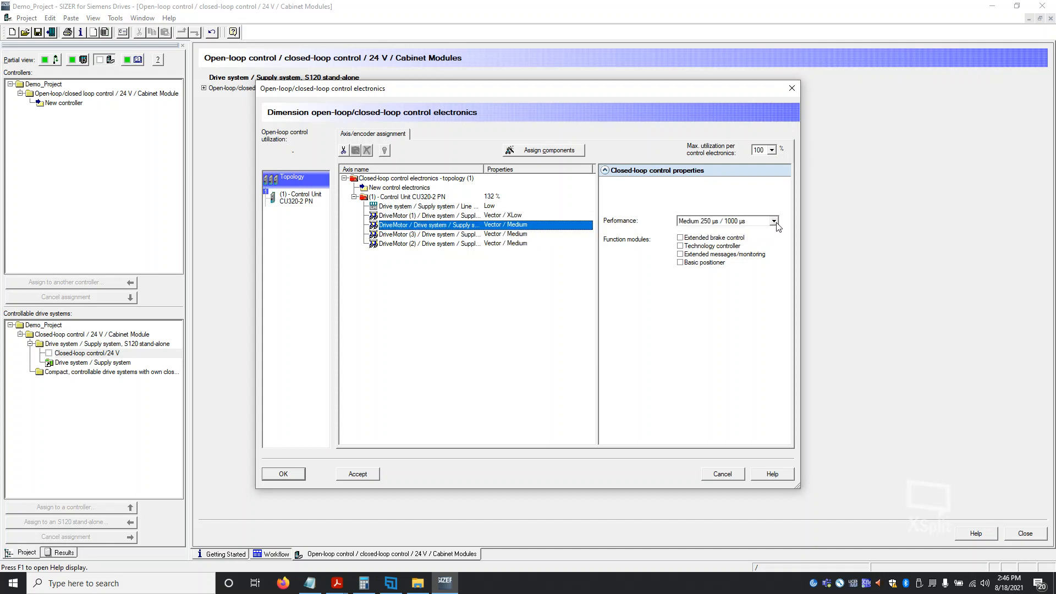
click(774, 221)
click(742, 242)
click(518, 236)
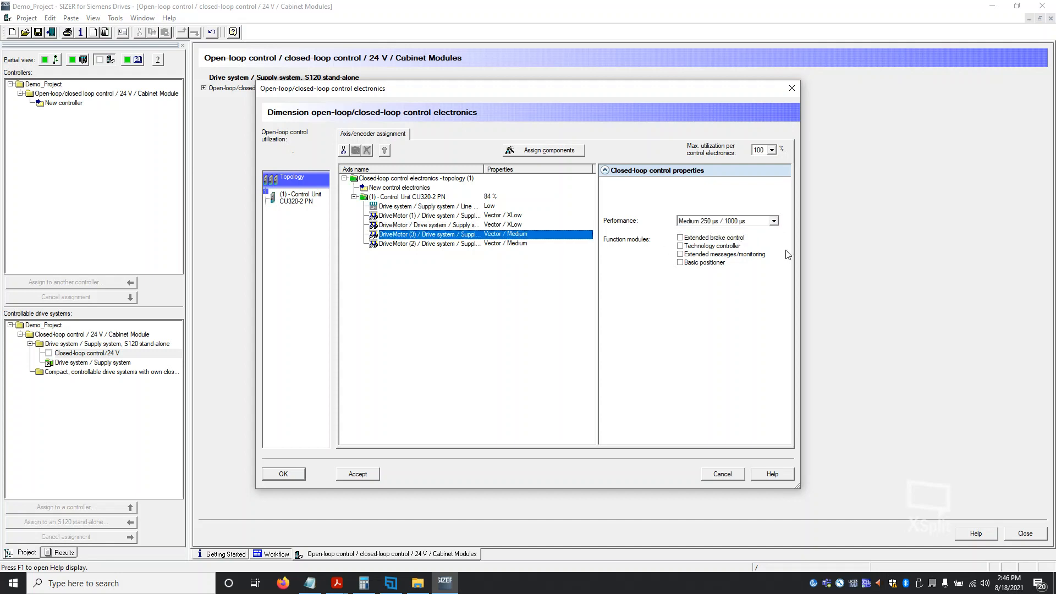
click(774, 222)
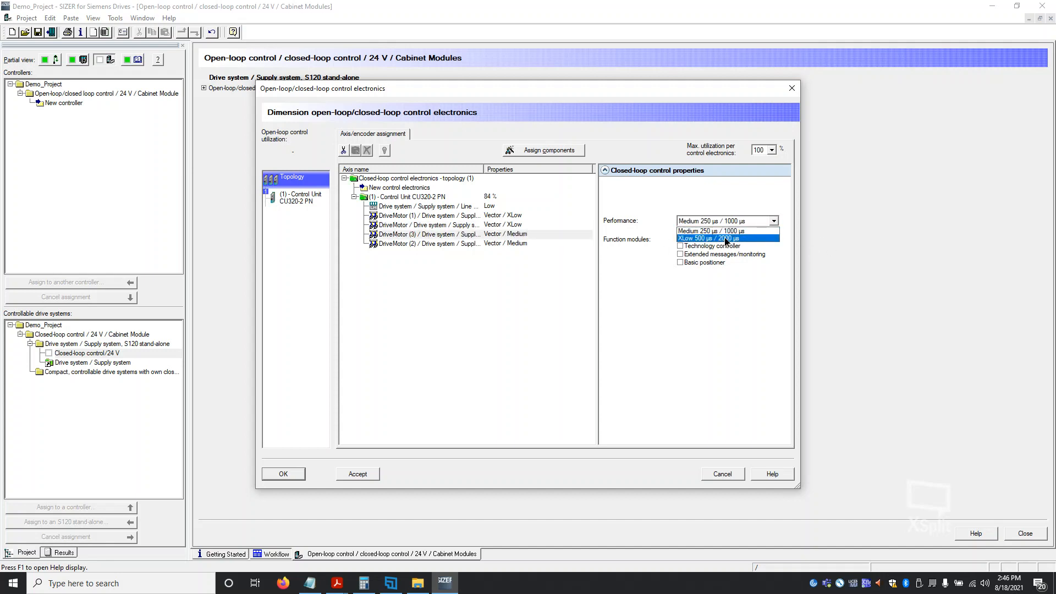
click(726, 239)
click(537, 245)
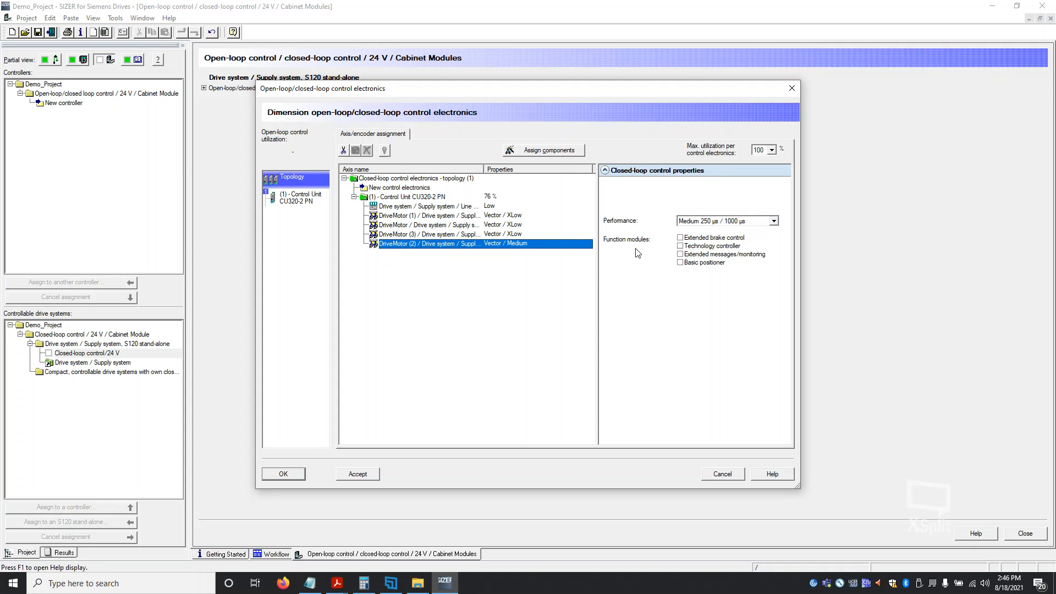
click(774, 221)
click(732, 238)
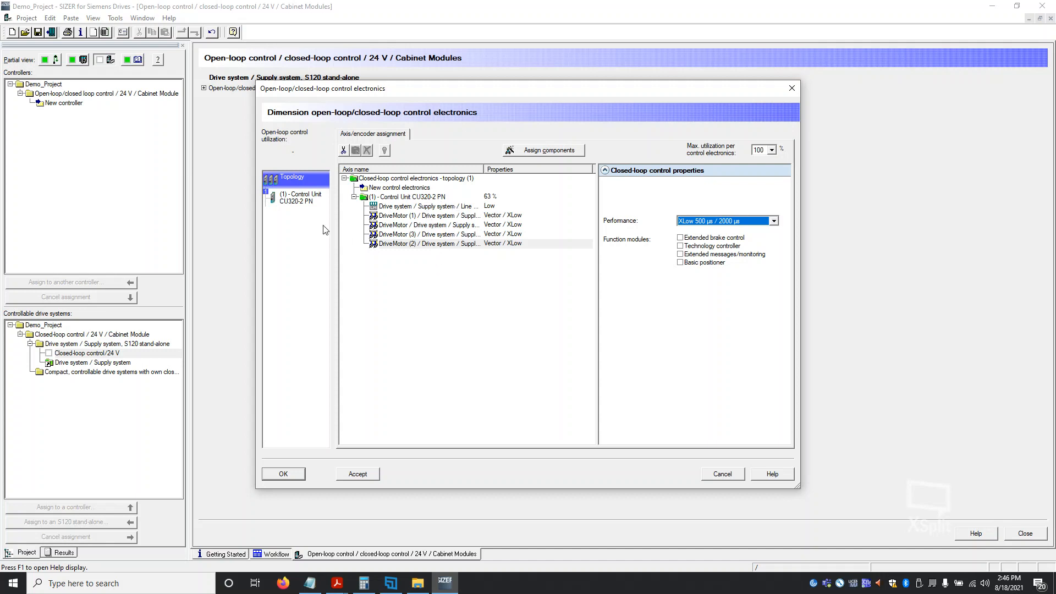
Add a second control unit of type CU320-2 PN and assign DriveMotor (2) and DriveMotor (3) to it
double_click(399, 189)
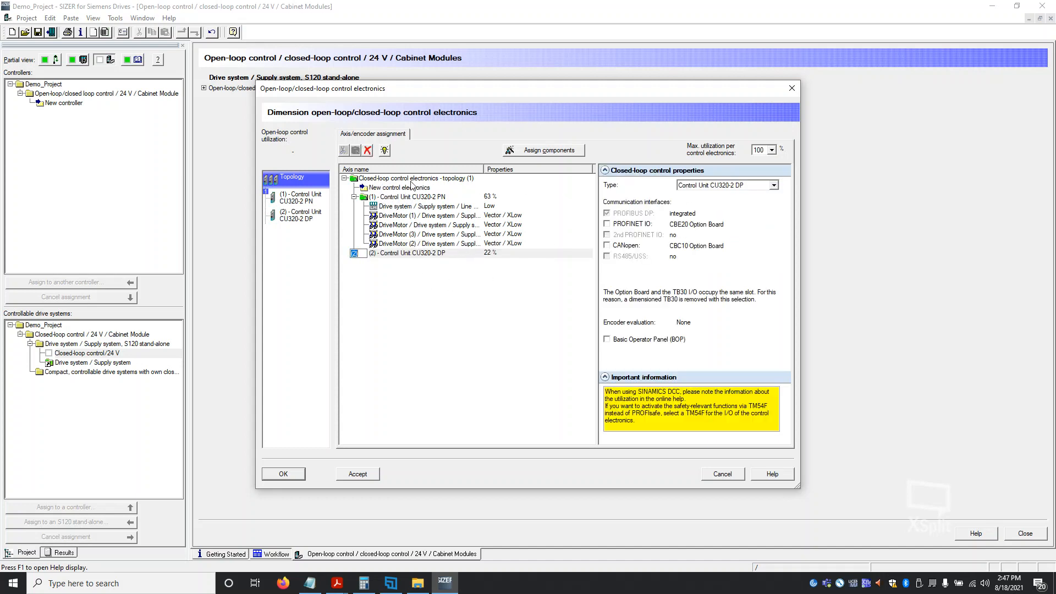
click(775, 185)
click(744, 203)
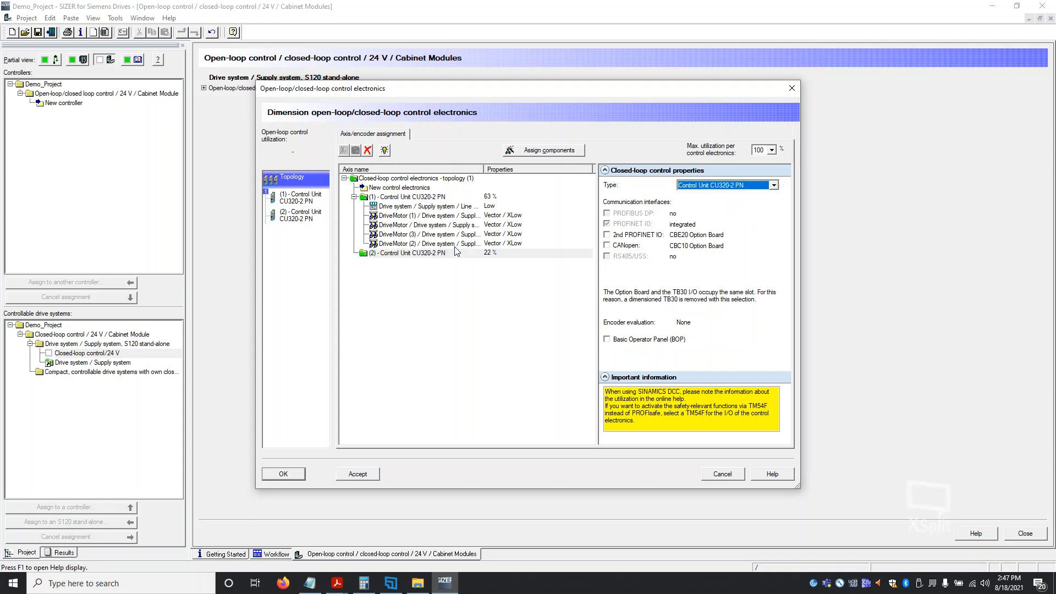
mouse_move(451, 244)
mouse_down()
mouse_move(448, 253)
mouse_move(435, 244)
mouse_up()
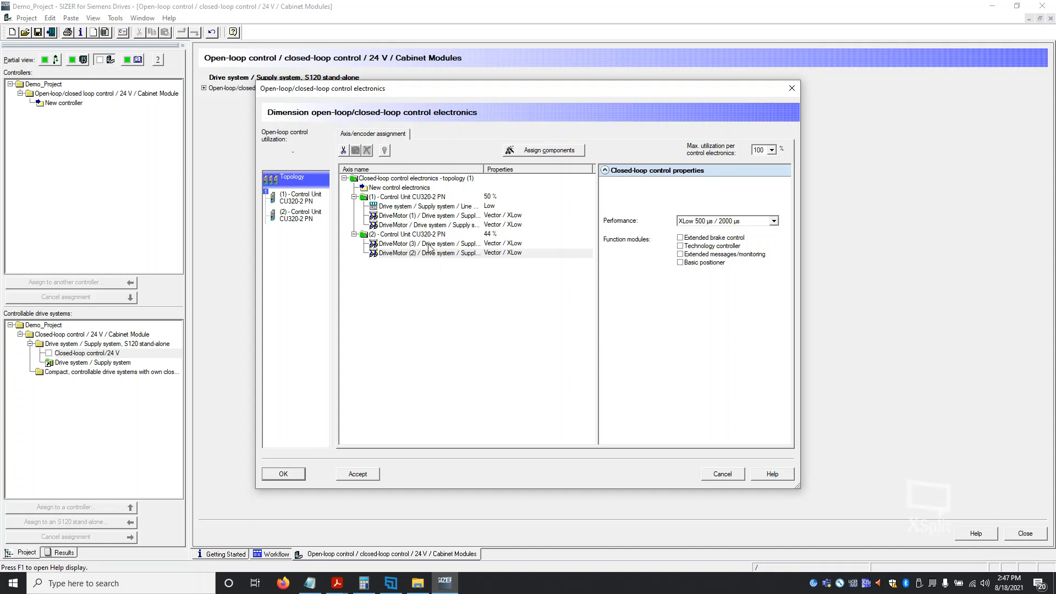
Return DriveMotor (2) and DriveMotor (3) to the first control unit and delete the second control unit
drag(440, 245, 442, 200)
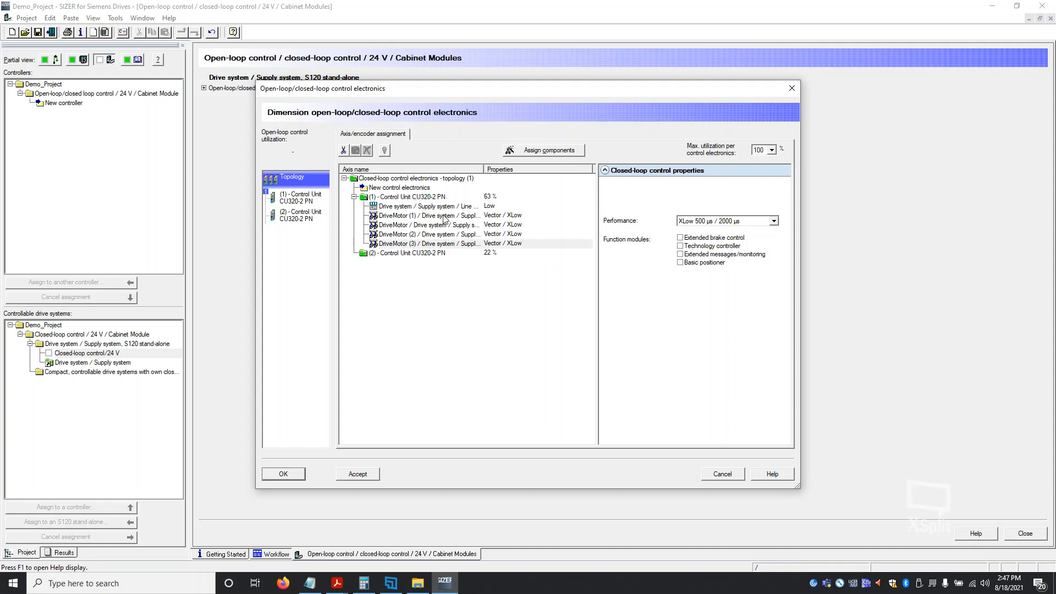
click(419, 252)
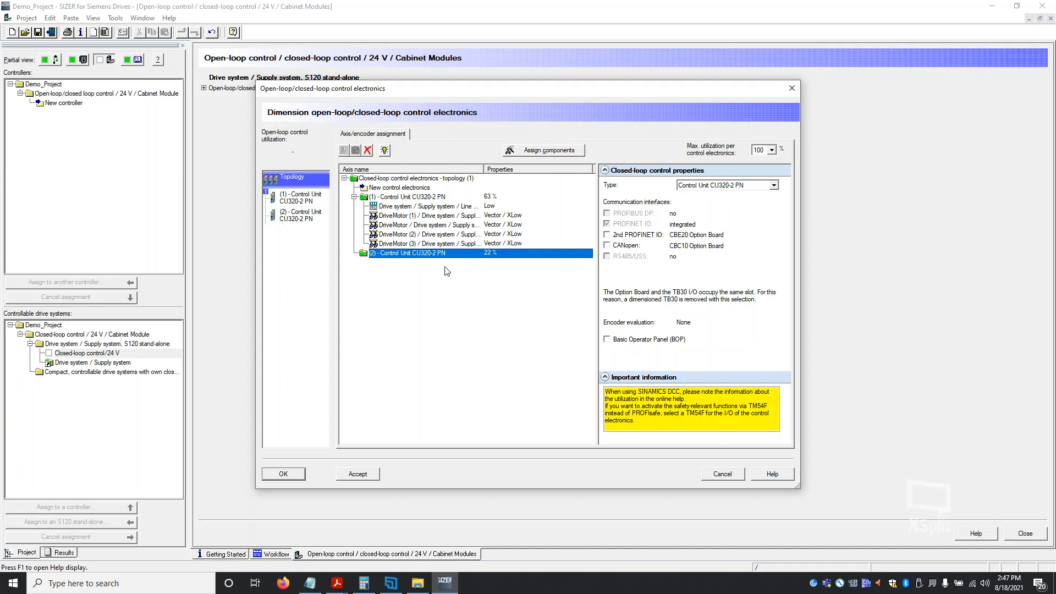
click(368, 150)
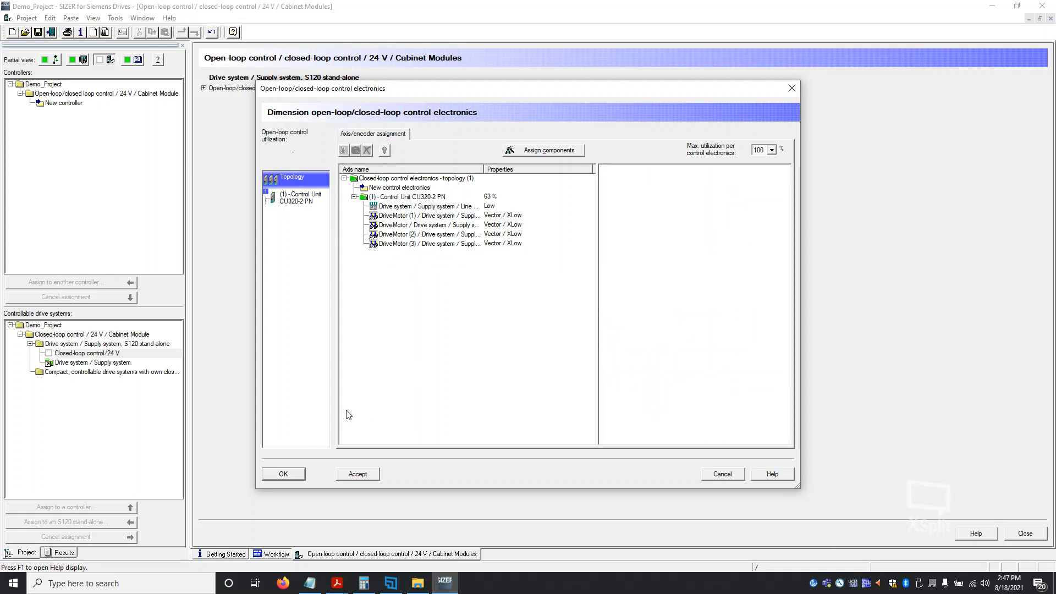
Accept the control electronics, then check the line and motor modules in the installation arrangement and accept the default order
click(291, 475)
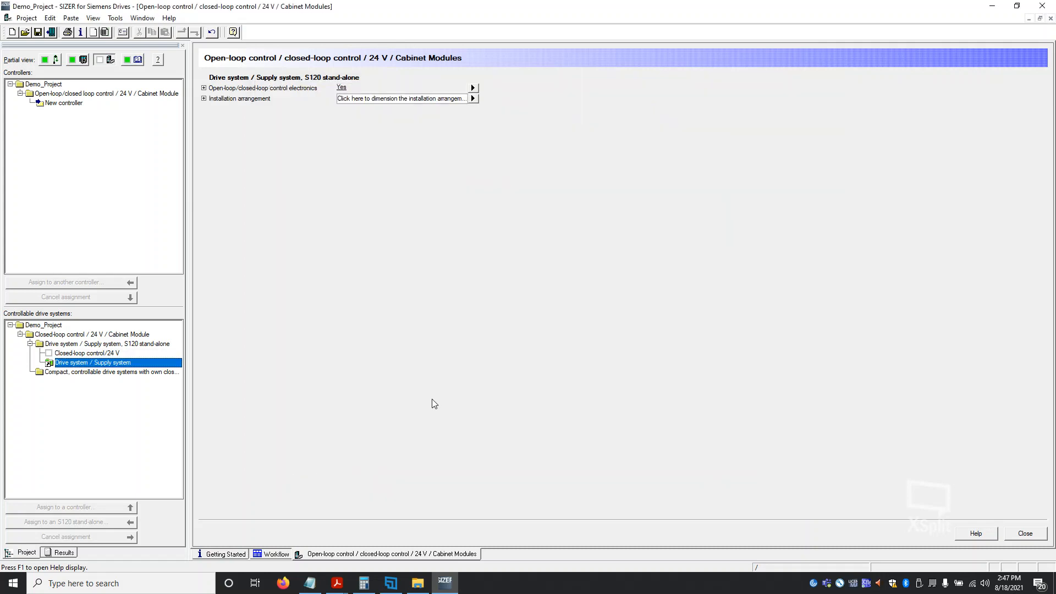
click(361, 101)
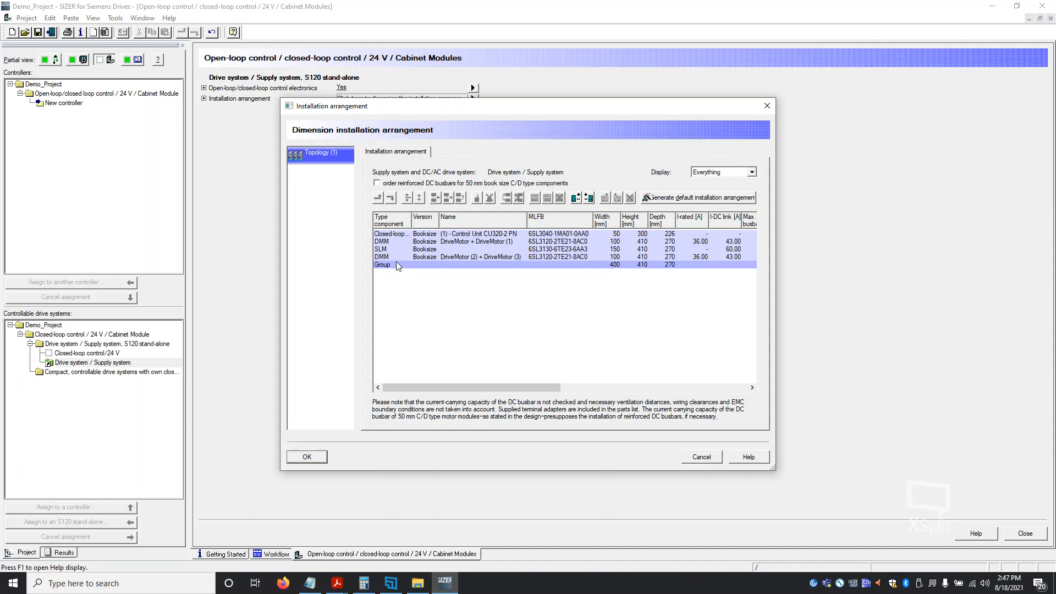
click(386, 250)
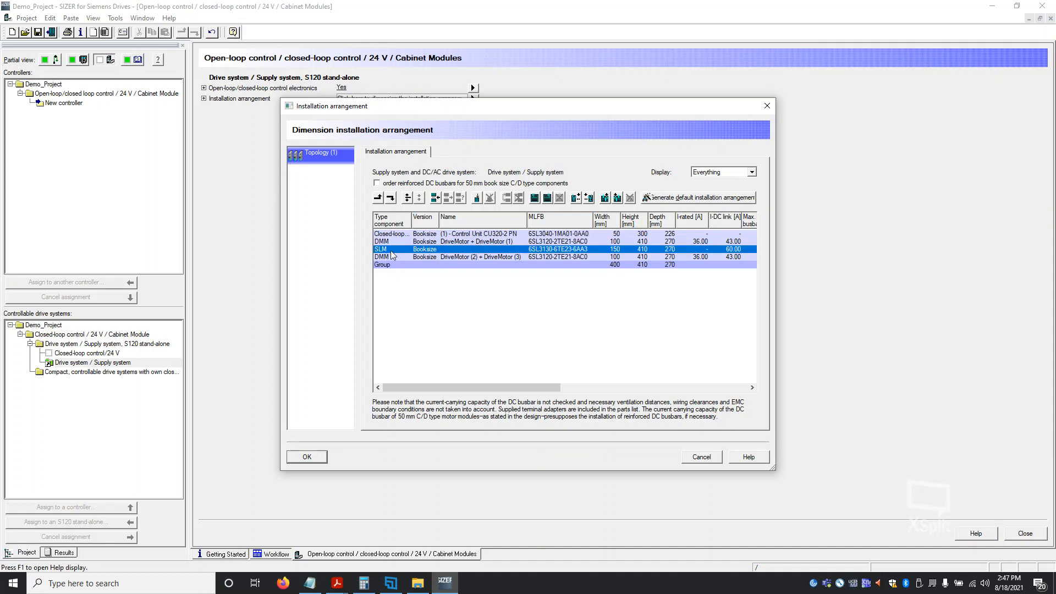
click(424, 242)
click(427, 257)
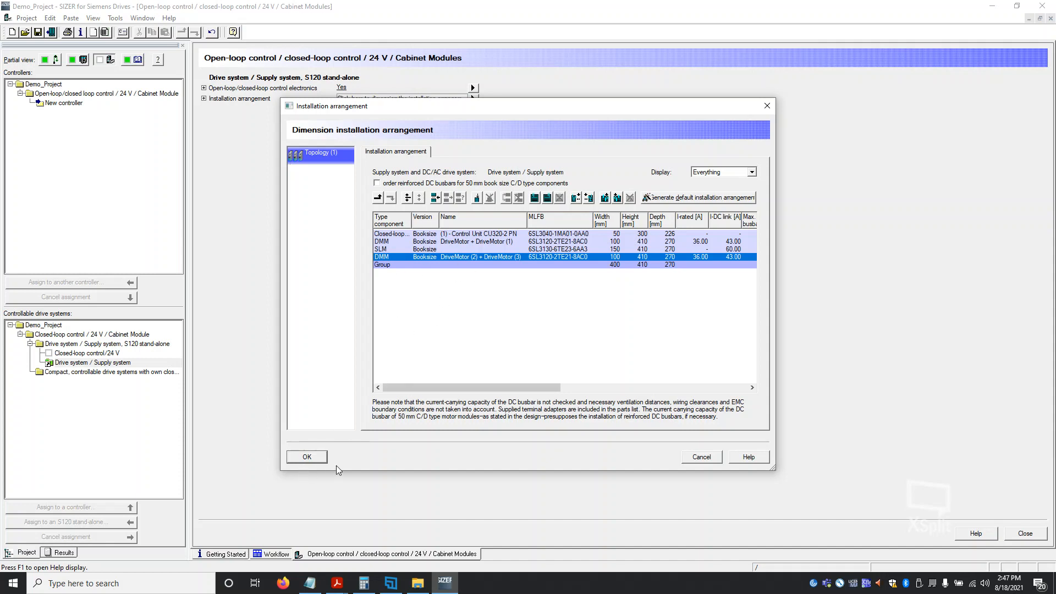
click(306, 457)
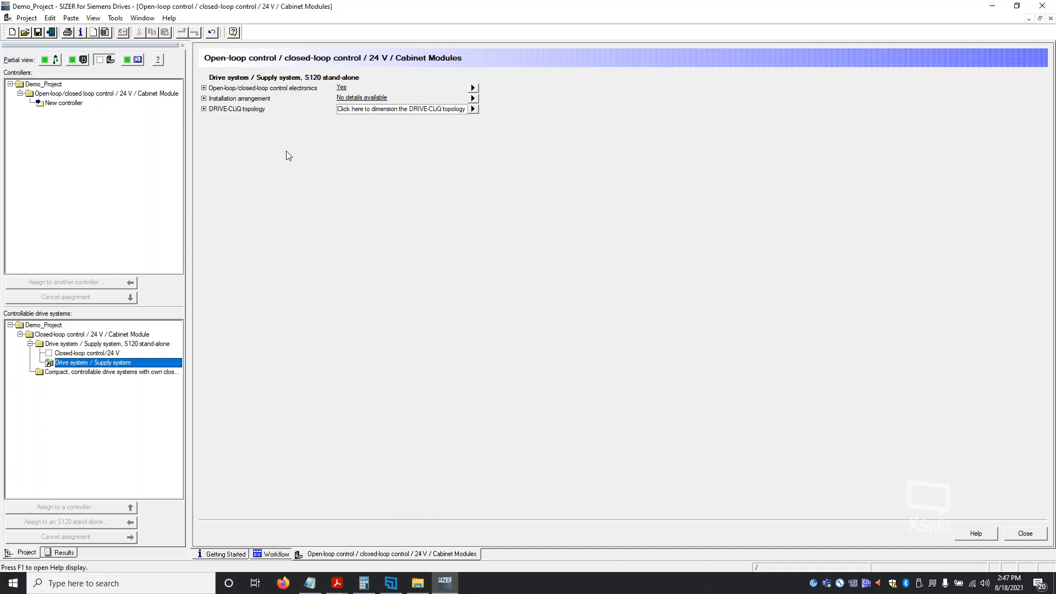
Dimension the DRIVE-CLiQ topology by creating new default wiring for the CU320-2 PN, and acknowledge the dimensioning criteria
click(375, 115)
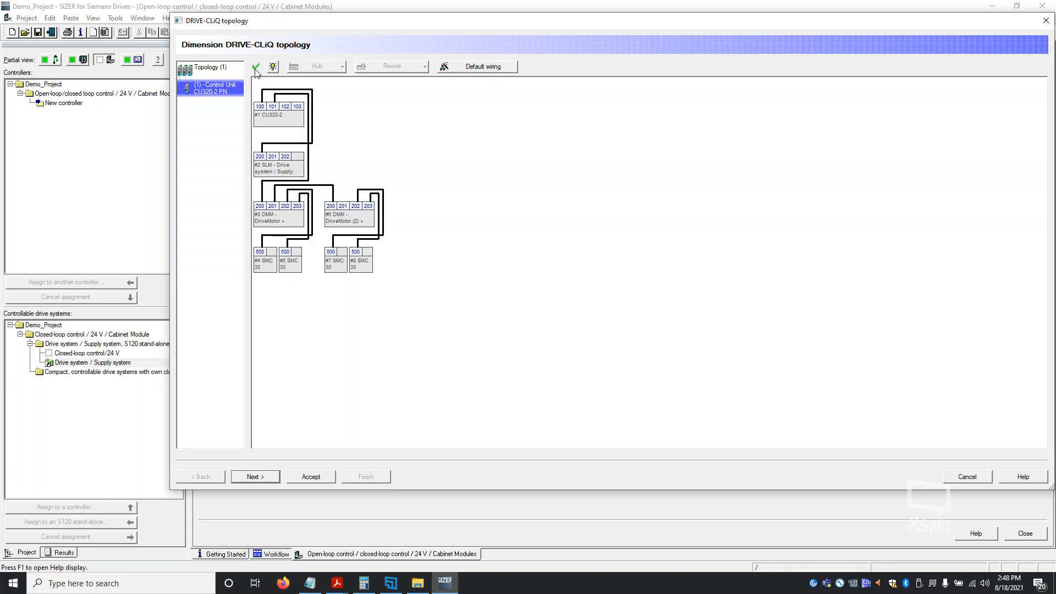
click(483, 69)
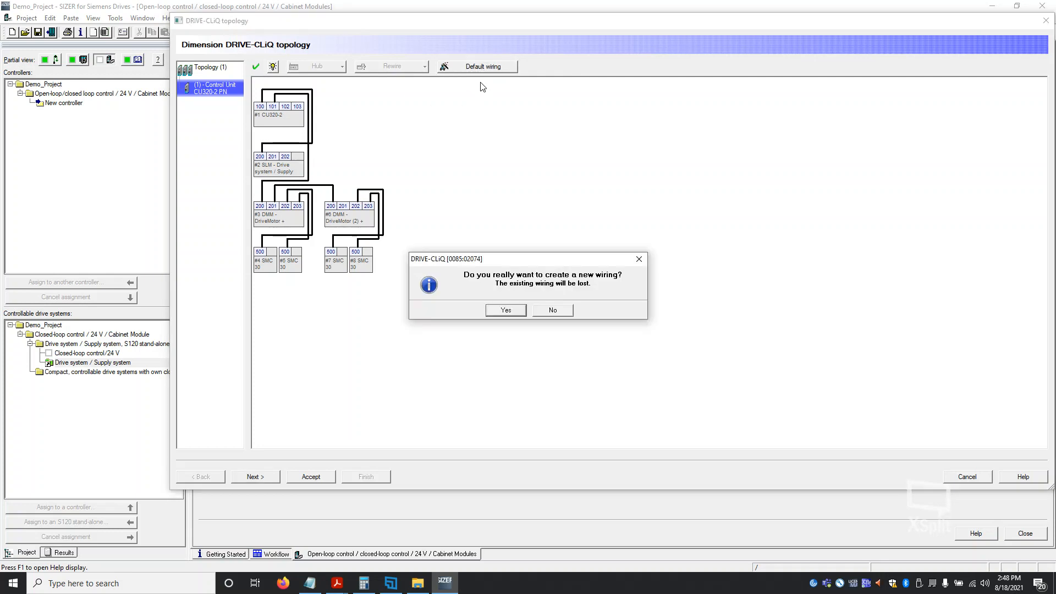
click(502, 311)
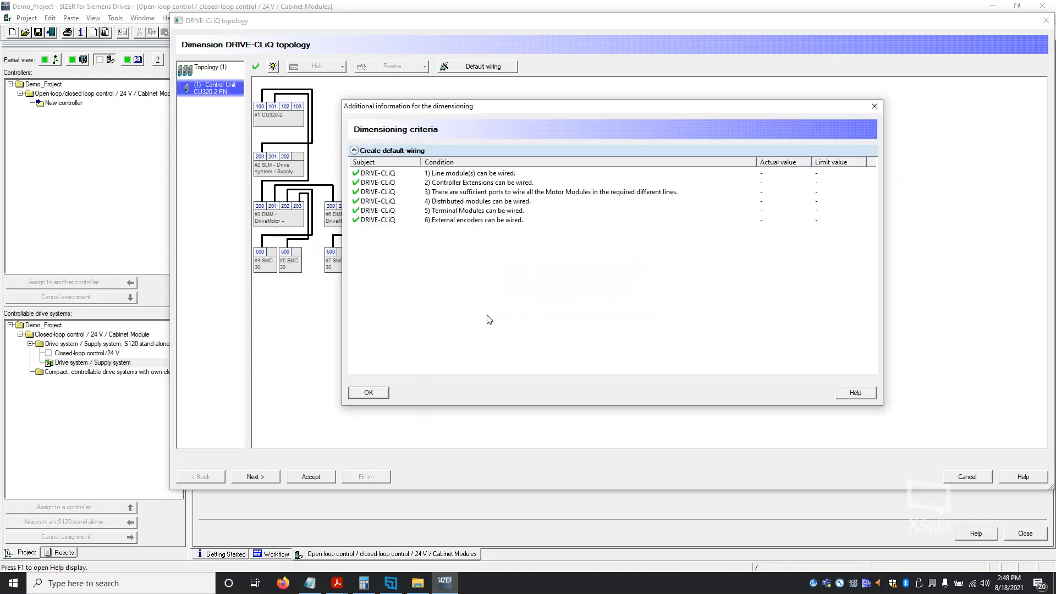
click(368, 393)
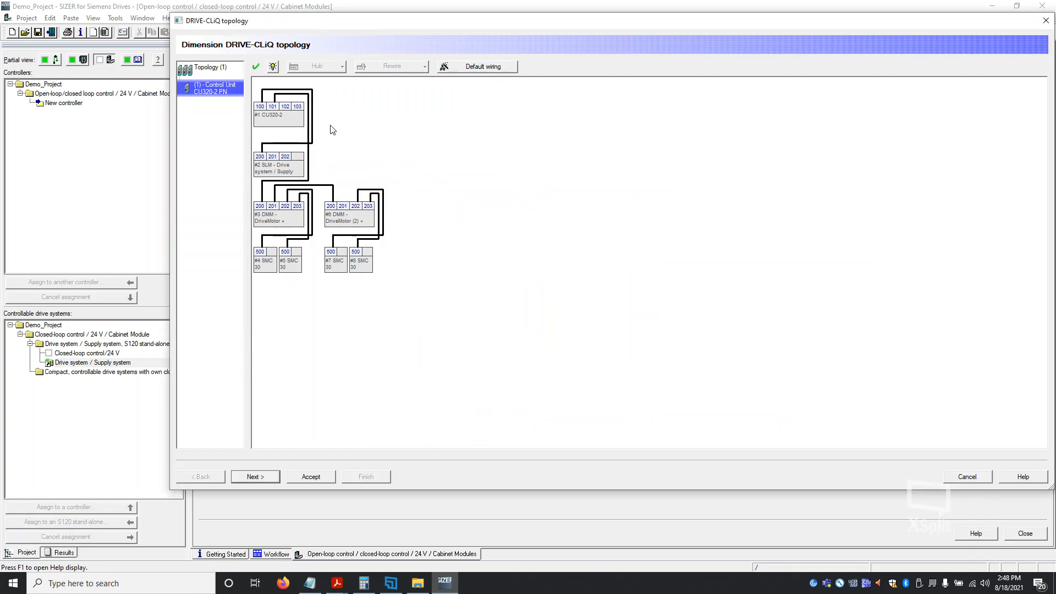
Continue to the DRIVE-CLiQ cable selection and set all recommended cable lengths
click(249, 480)
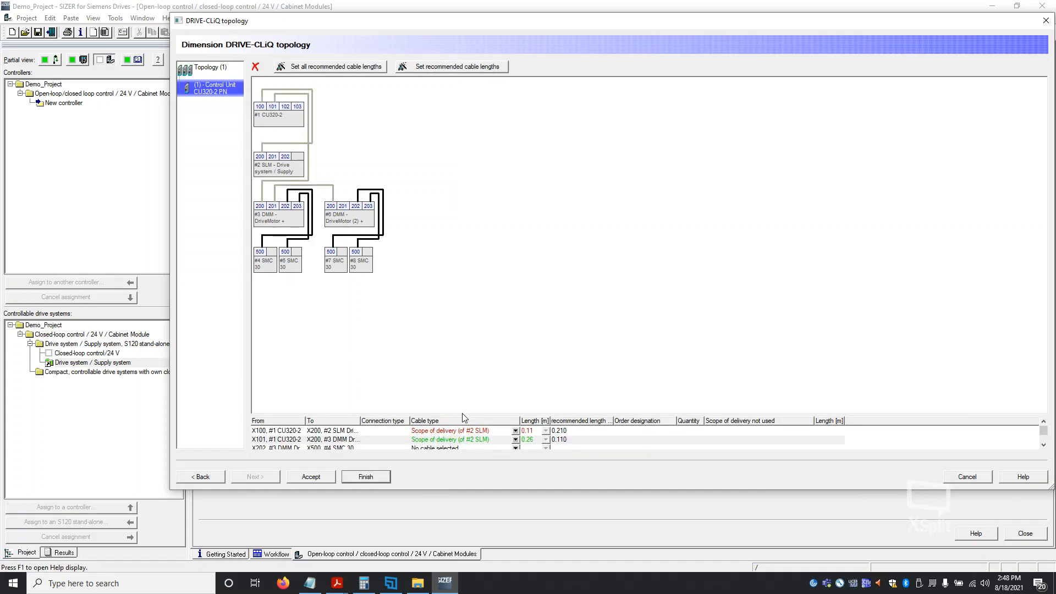
drag(464, 418, 460, 305)
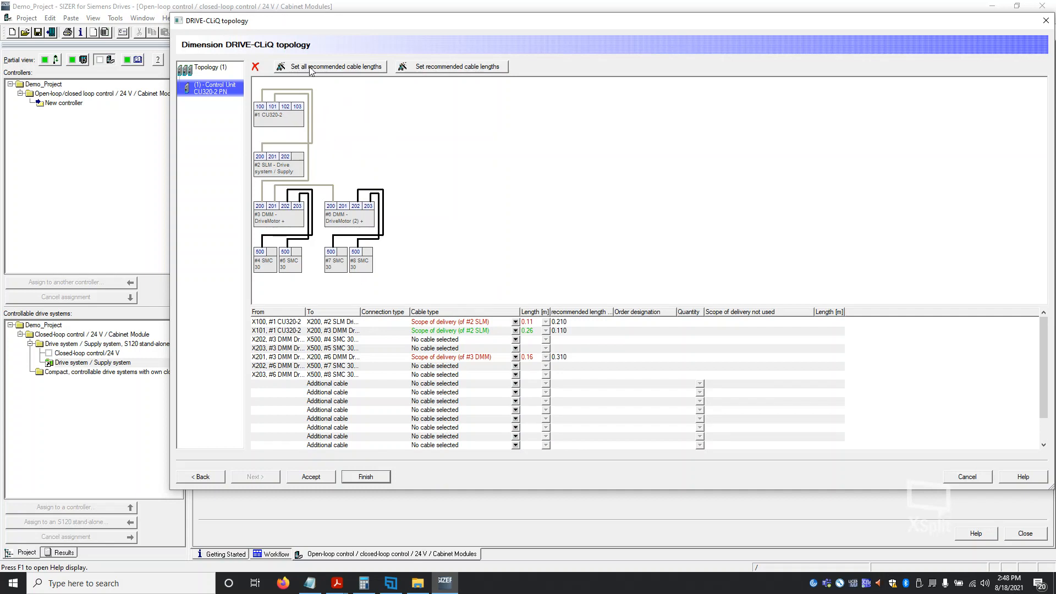
click(332, 68)
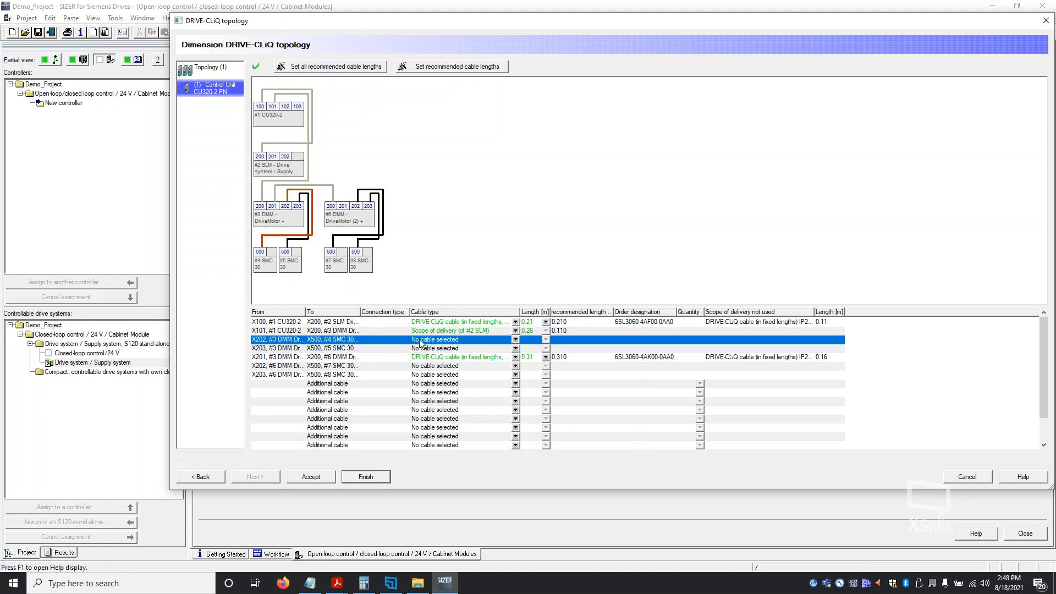
Examine the DRIVE-CLiQ cable connections from the CU320-2 and from the first Double Motor Module to its SMC30 modules
click(263, 322)
click(266, 330)
click(268, 339)
click(268, 349)
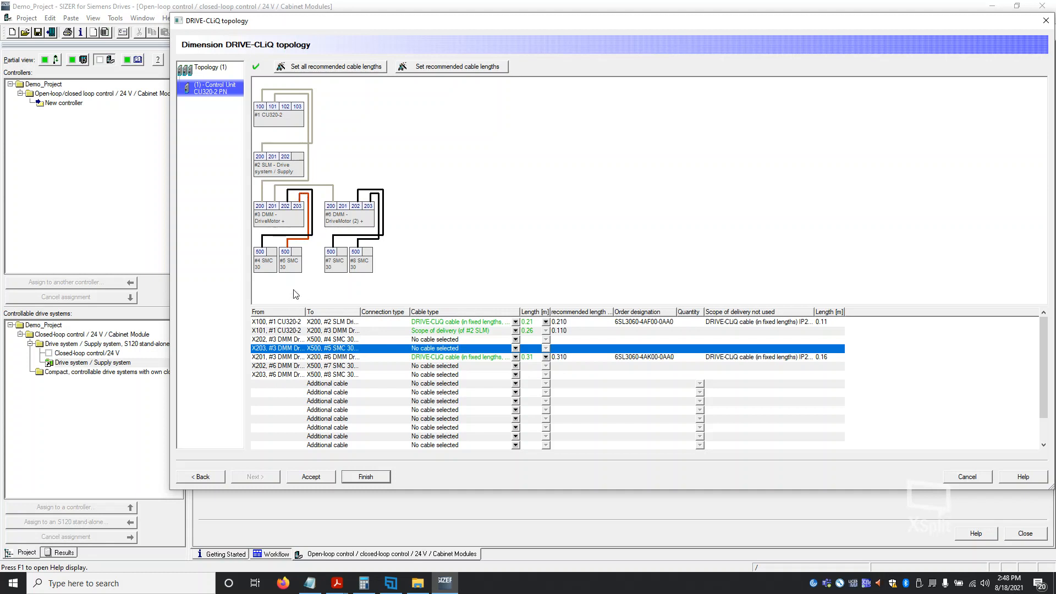
click(282, 341)
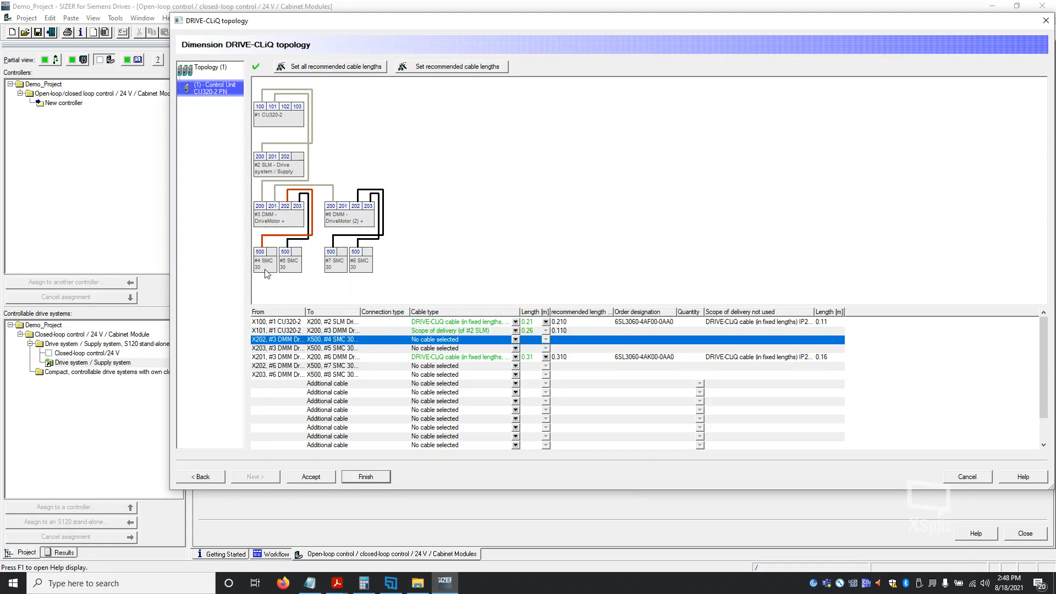
Assign 2.80 m fixed-length, fixed-mounting DRIVE-CLiQ cables from the first Double Motor Module to SMC30 modules #4 and #5
click(515, 341)
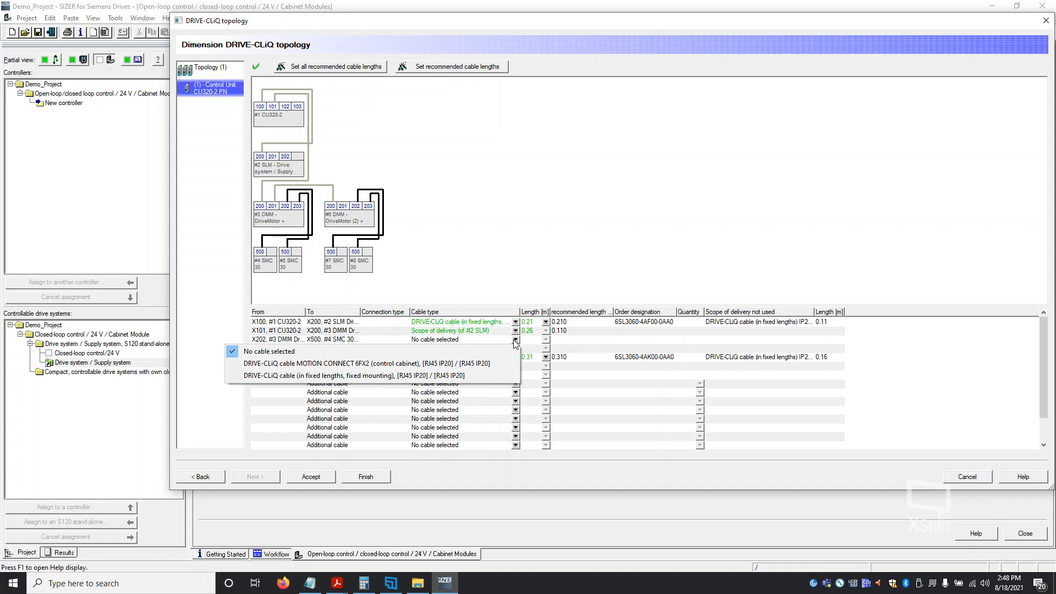
click(324, 376)
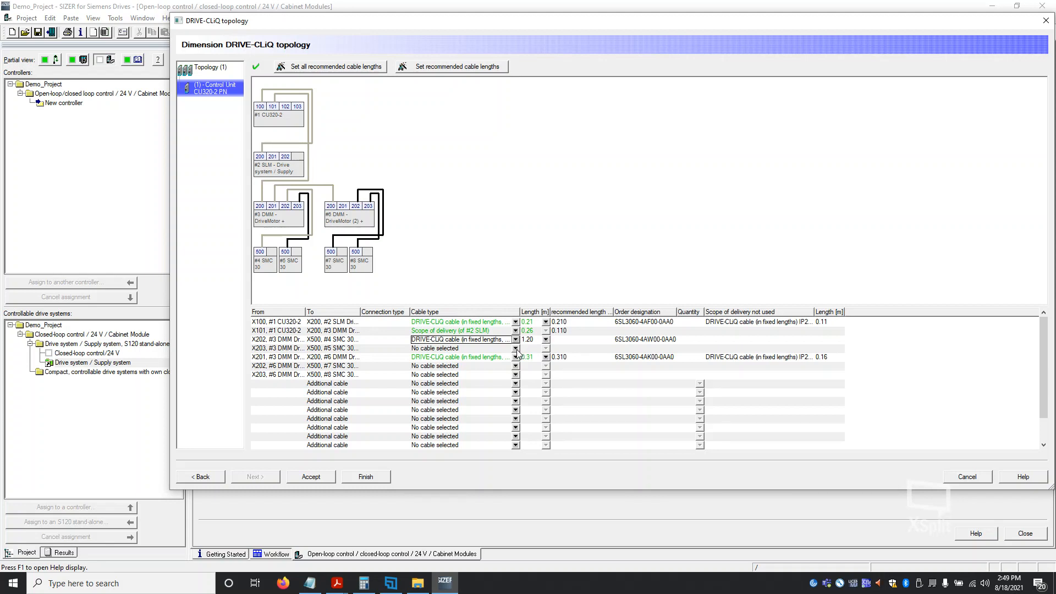
click(547, 340)
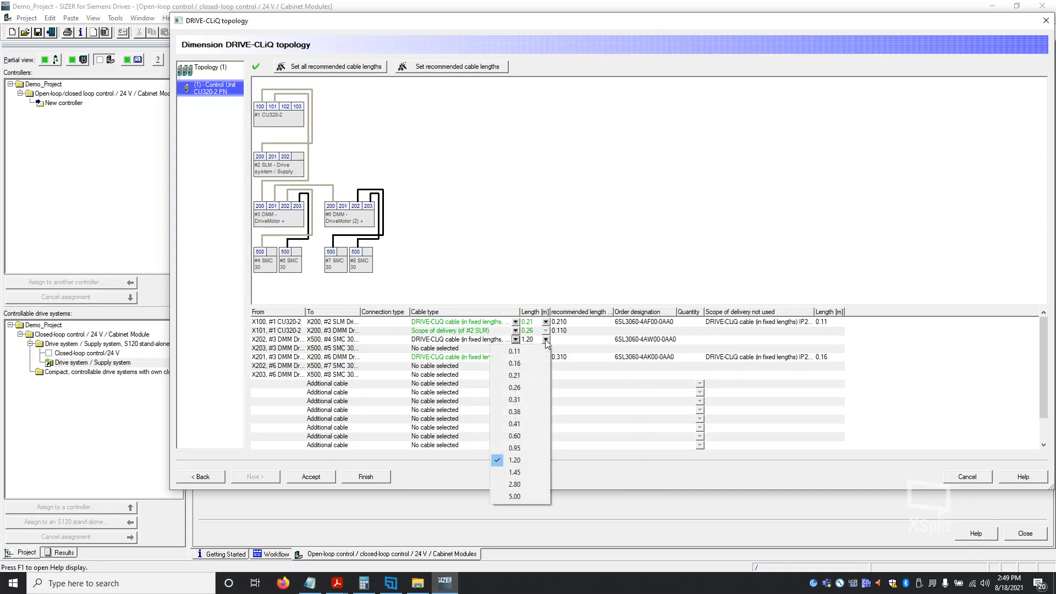
click(520, 484)
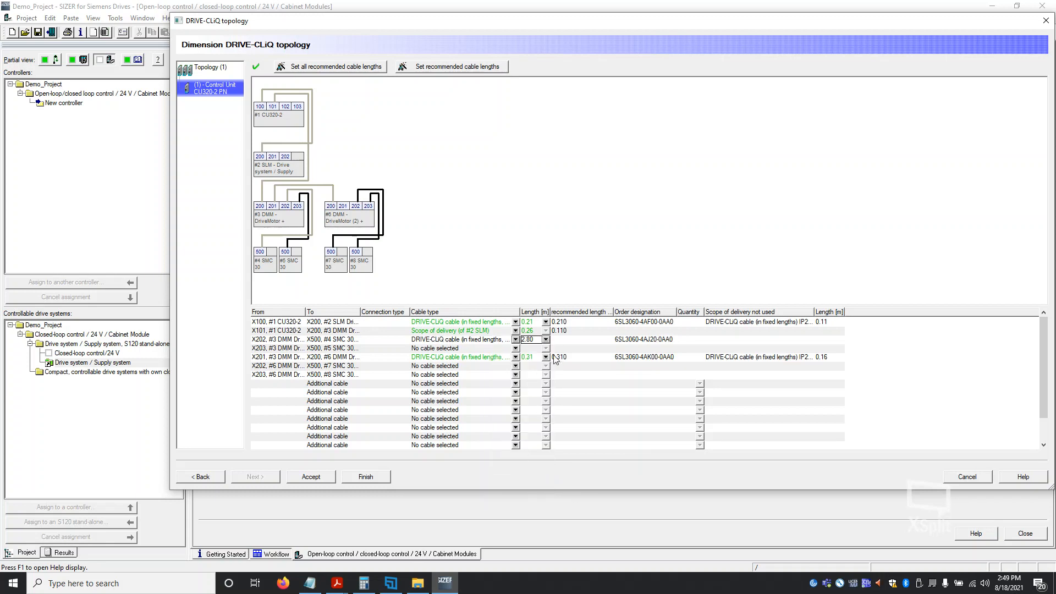
click(516, 349)
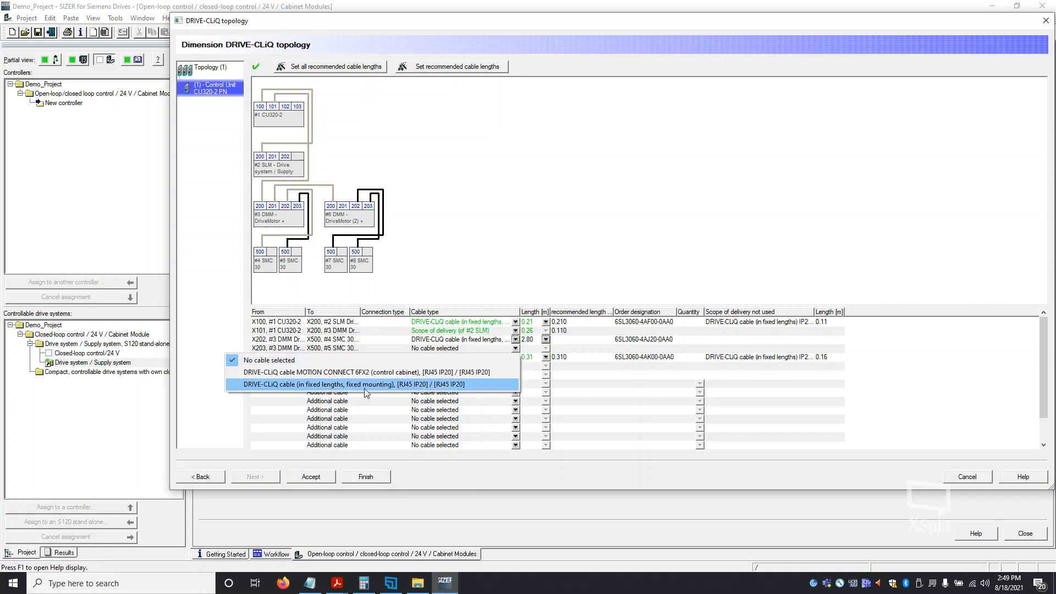
click(400, 386)
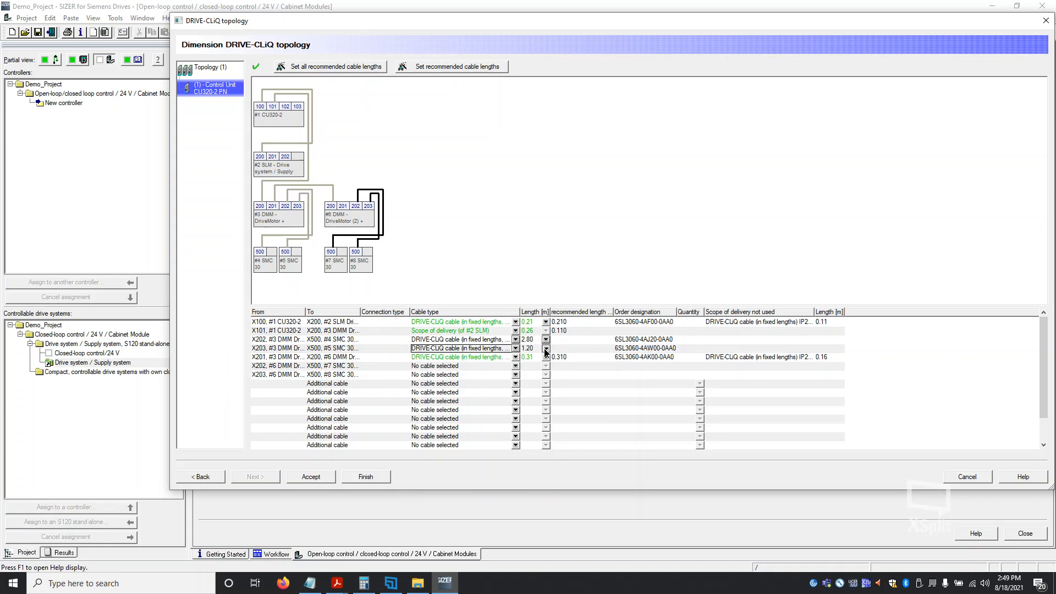
click(546, 349)
click(516, 496)
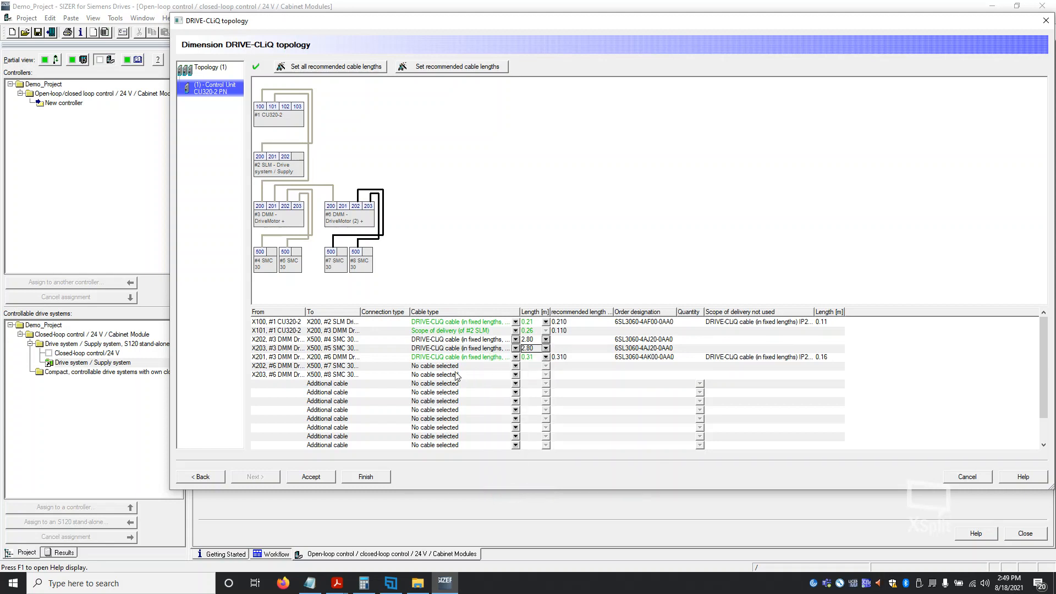
Assign 2.80 m fixed-length, fixed-mounting DRIVE-CLiQ cables from Double Motor Module #6 to SMC30 modules #7 and #8, and finish the topology
click(347, 368)
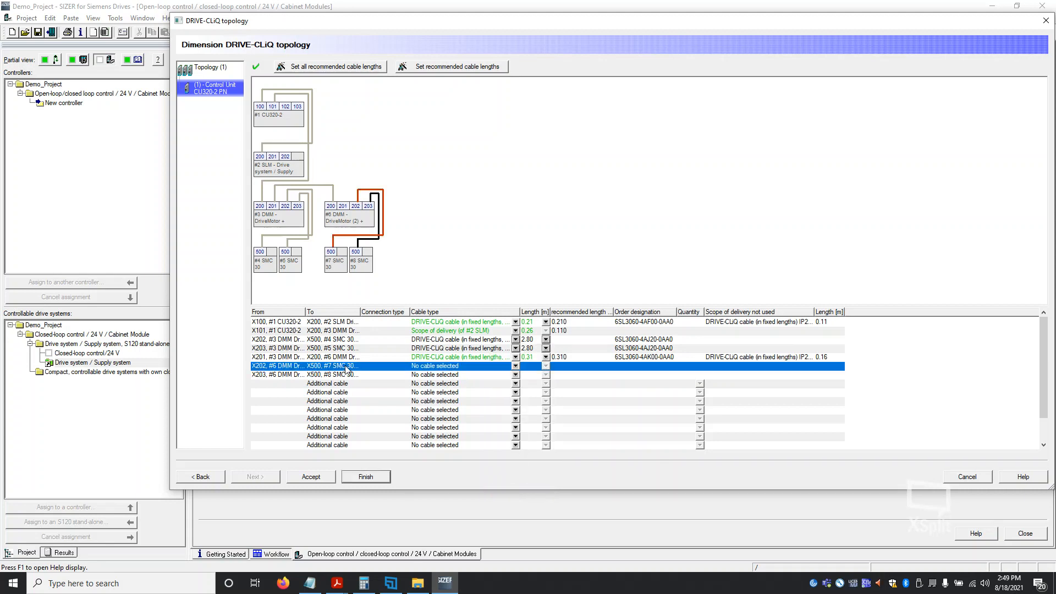
click(515, 366)
click(420, 402)
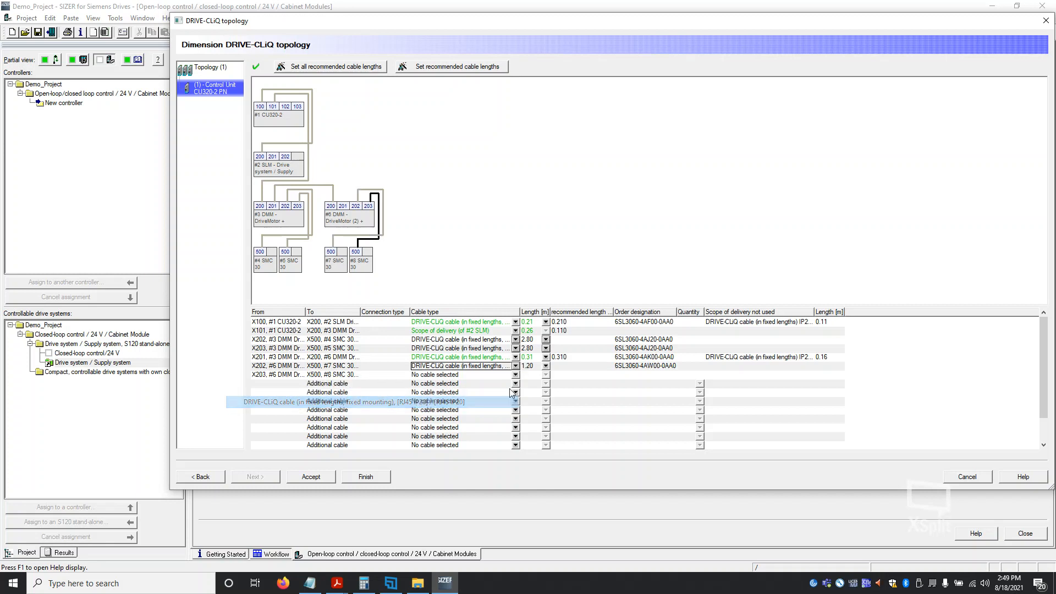
click(546, 366)
click(516, 511)
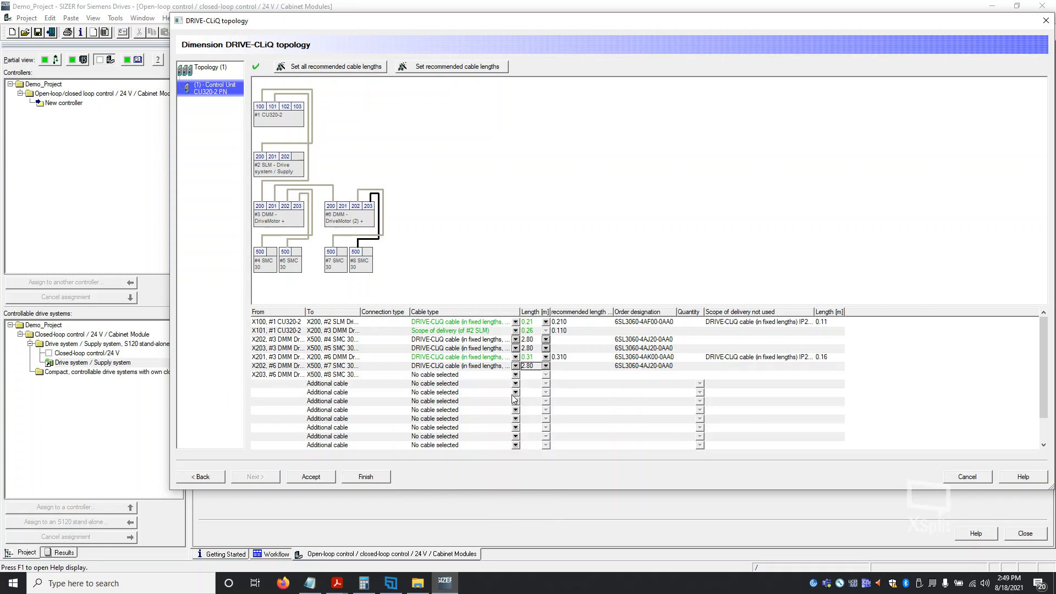
click(516, 366)
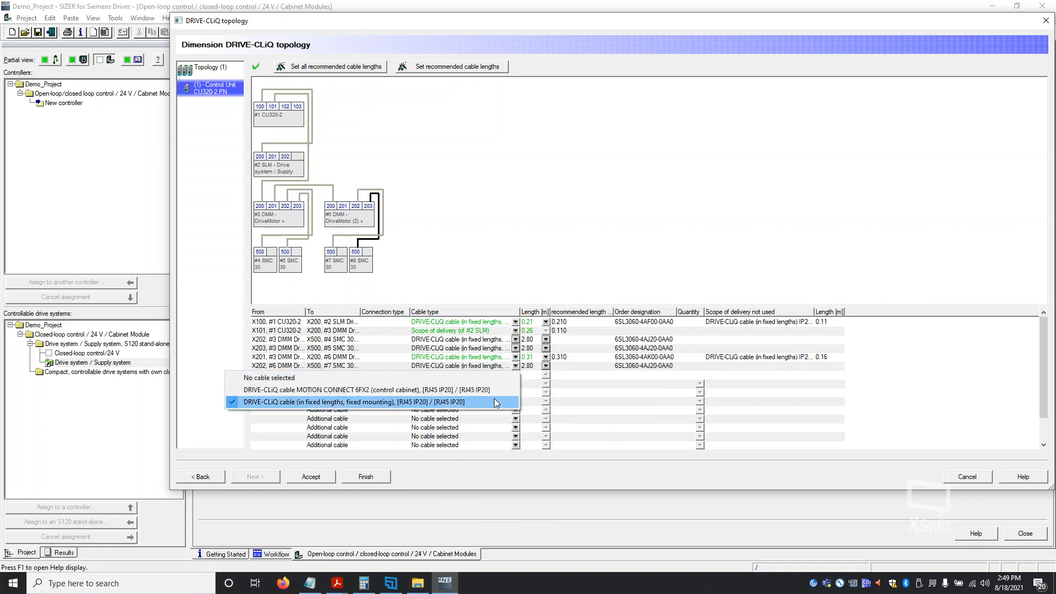
click(494, 398)
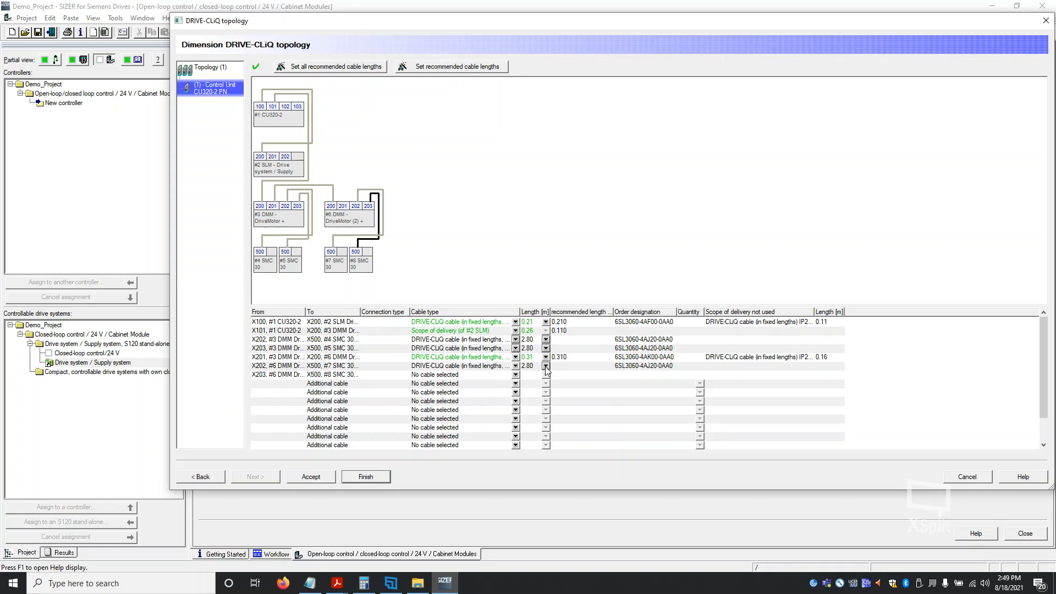
click(516, 374)
click(479, 410)
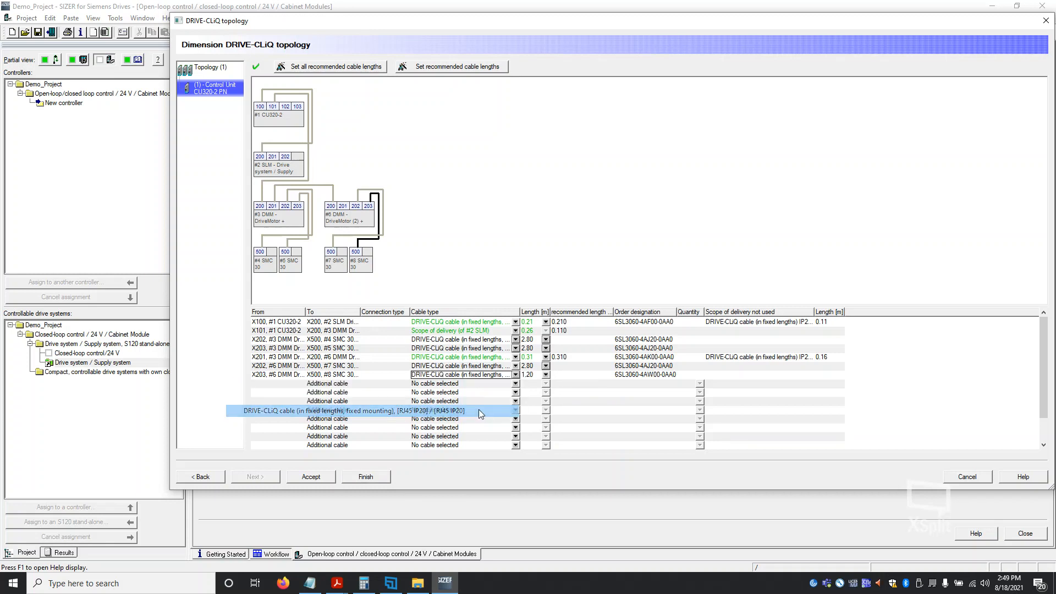
click(546, 375)
click(517, 519)
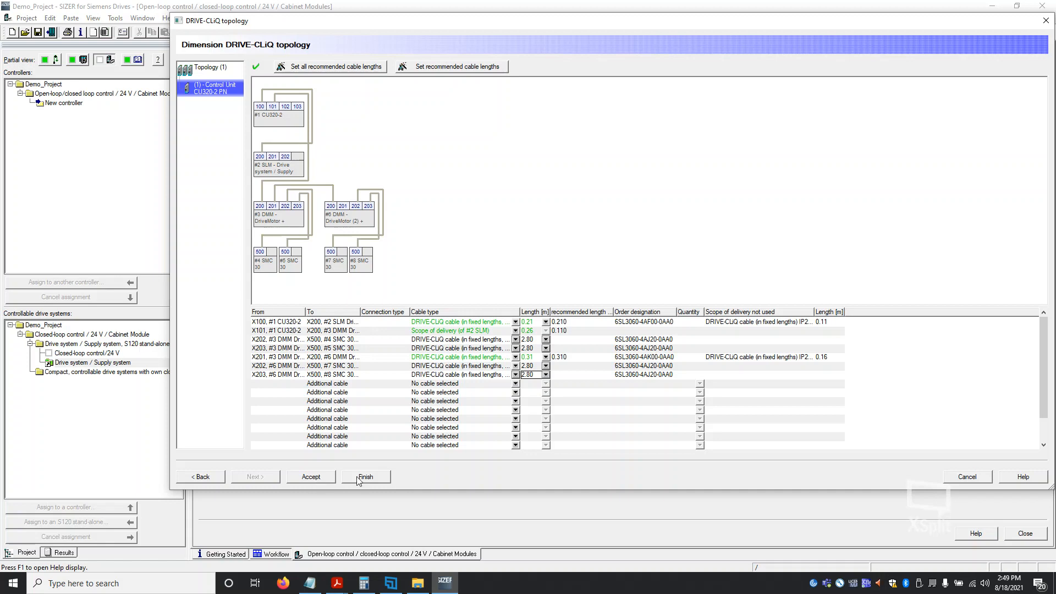
click(377, 481)
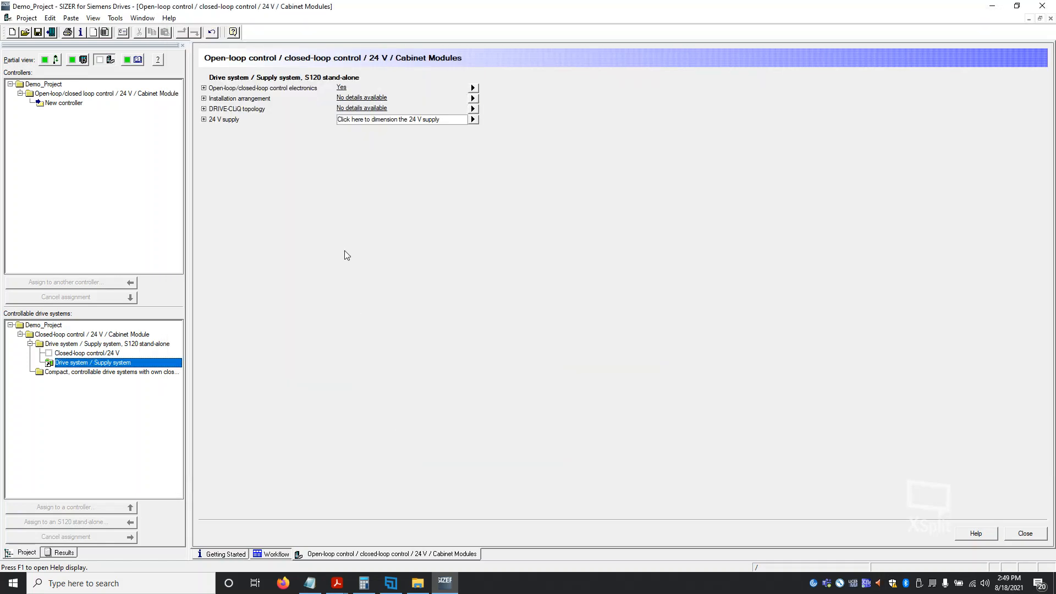
Dimension the 24 V supply for all consumers using the Smallest possible optimization, and accept the power supply
click(378, 119)
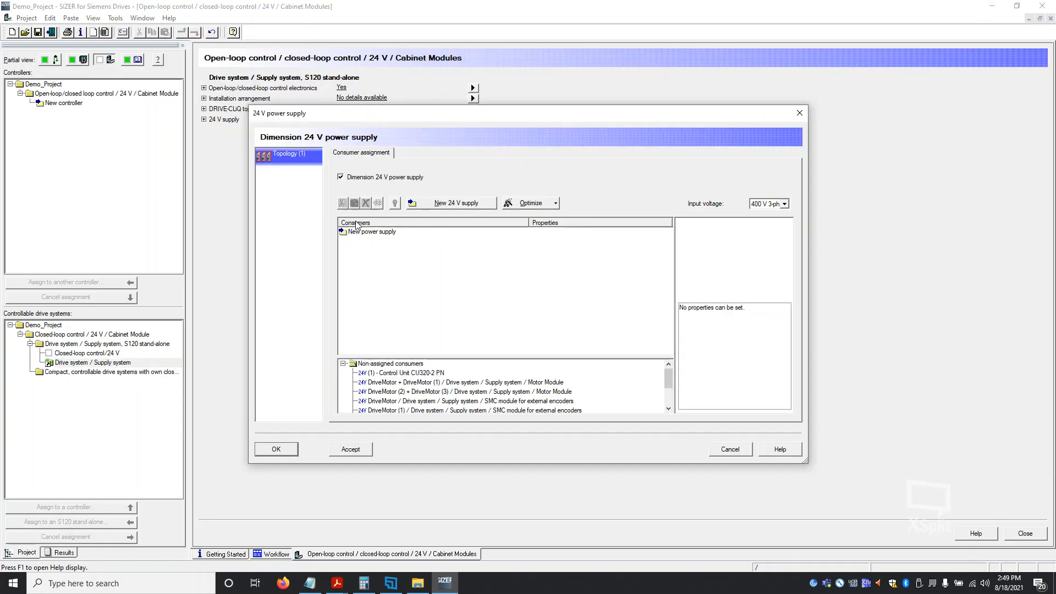
click(533, 205)
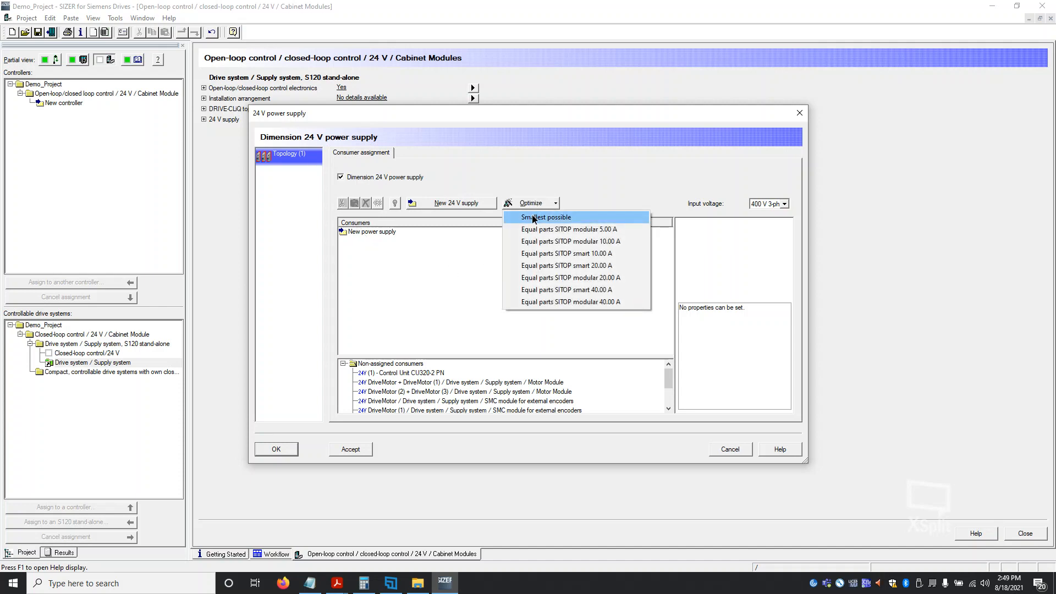
click(534, 217)
click(503, 310)
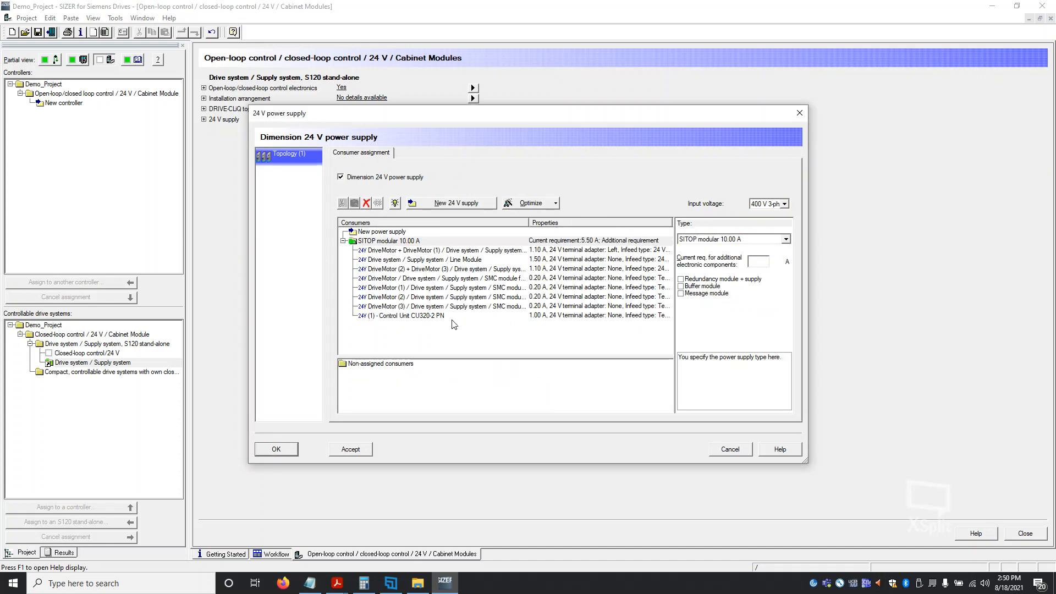
click(284, 455)
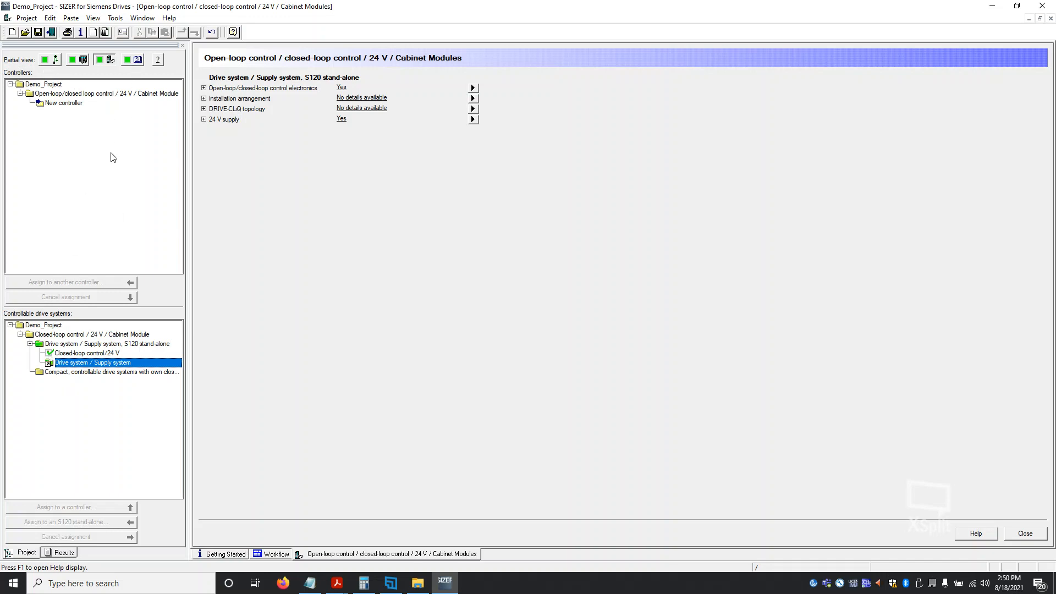
Generate the project parts list with the default multiplier, continue past the incomplete order designations and review the list
click(94, 34)
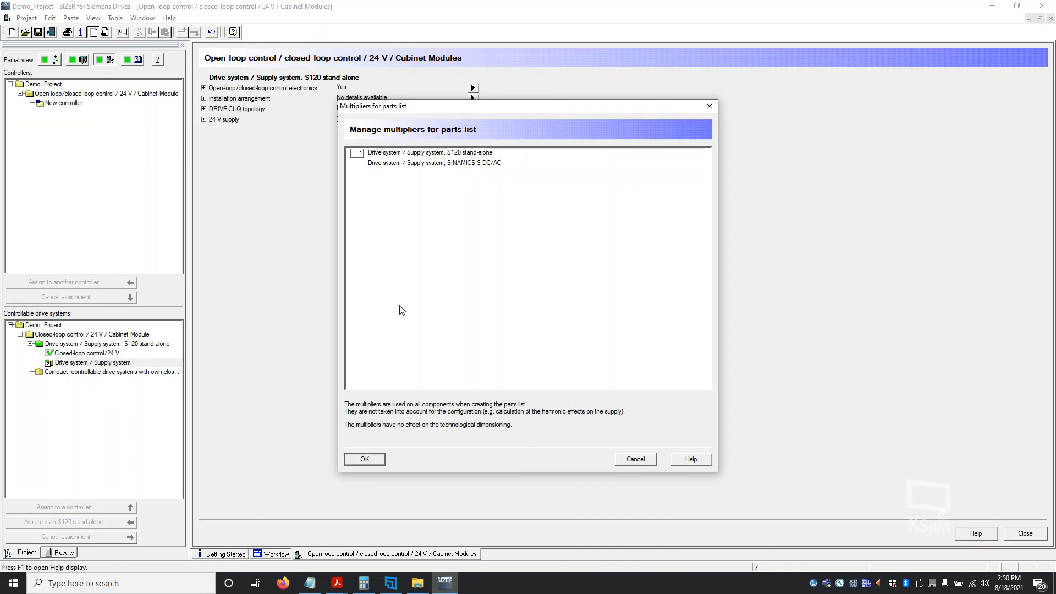
click(358, 460)
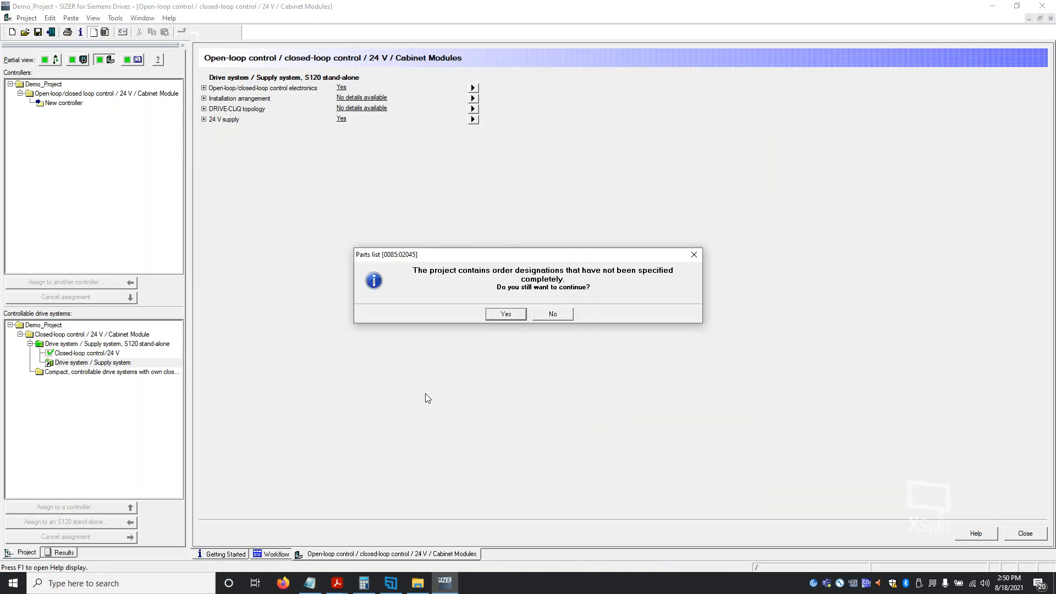
click(506, 315)
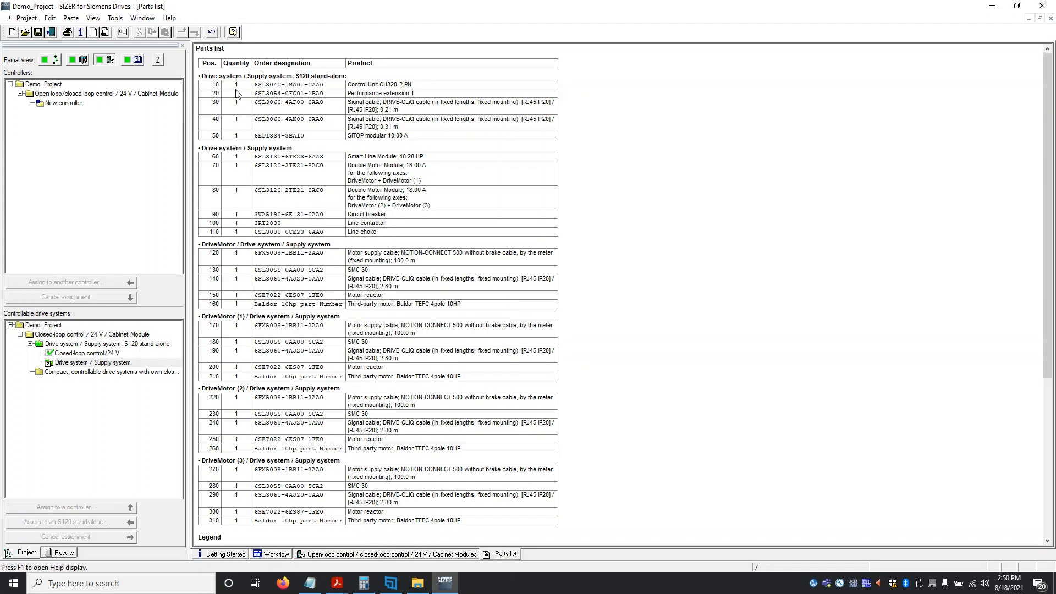
scroll(258, 110, down, 5)
scroll(348, 283, up, 5)
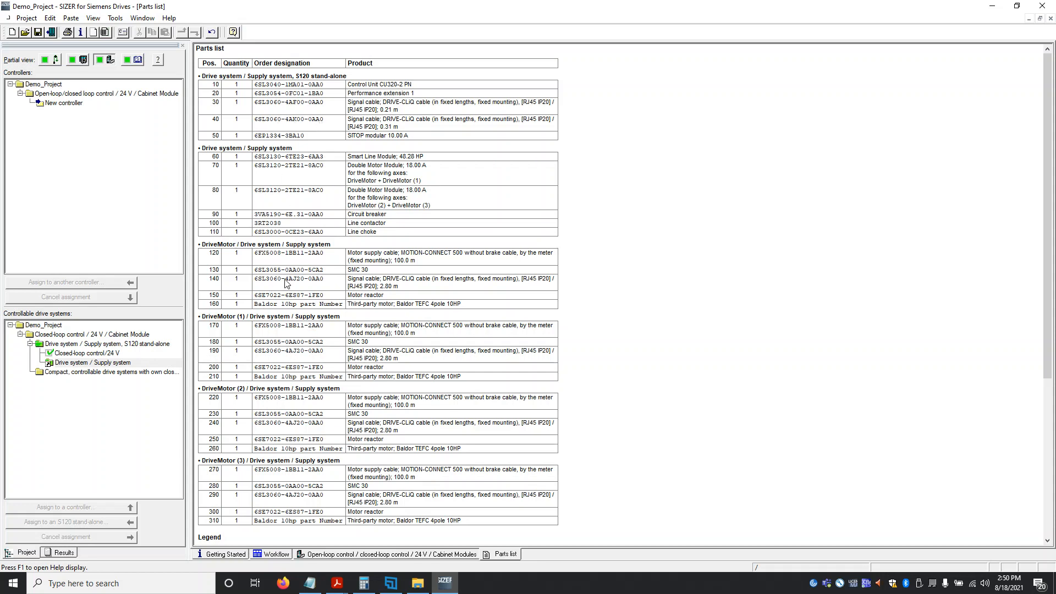
Export the parts list as the .xls file Demo_Project_Parts list in the PreSales folder, keeping the default multiplier and replacing the existing file
click(114, 20)
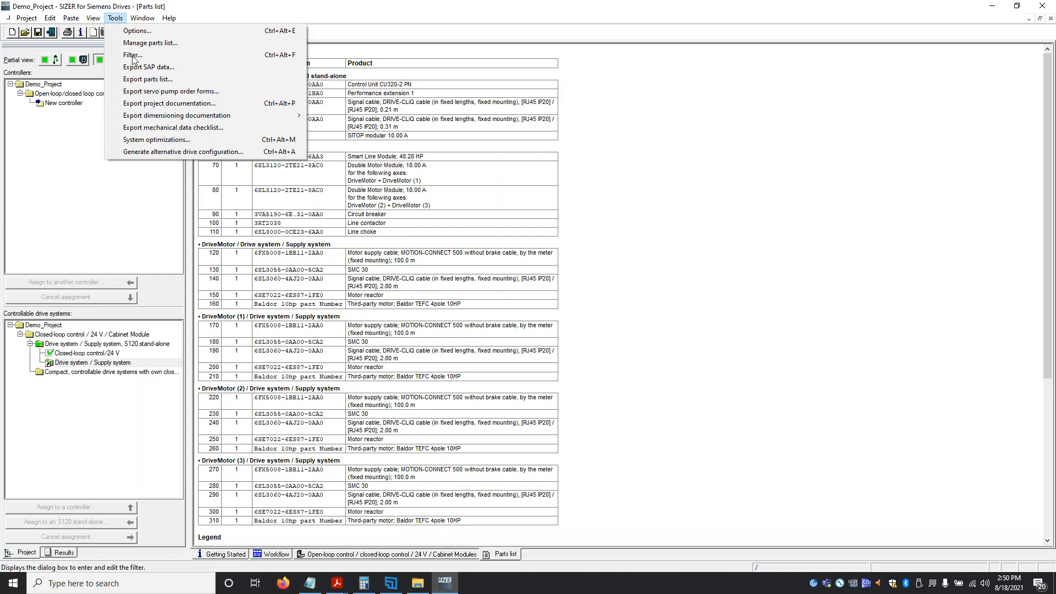
click(163, 83)
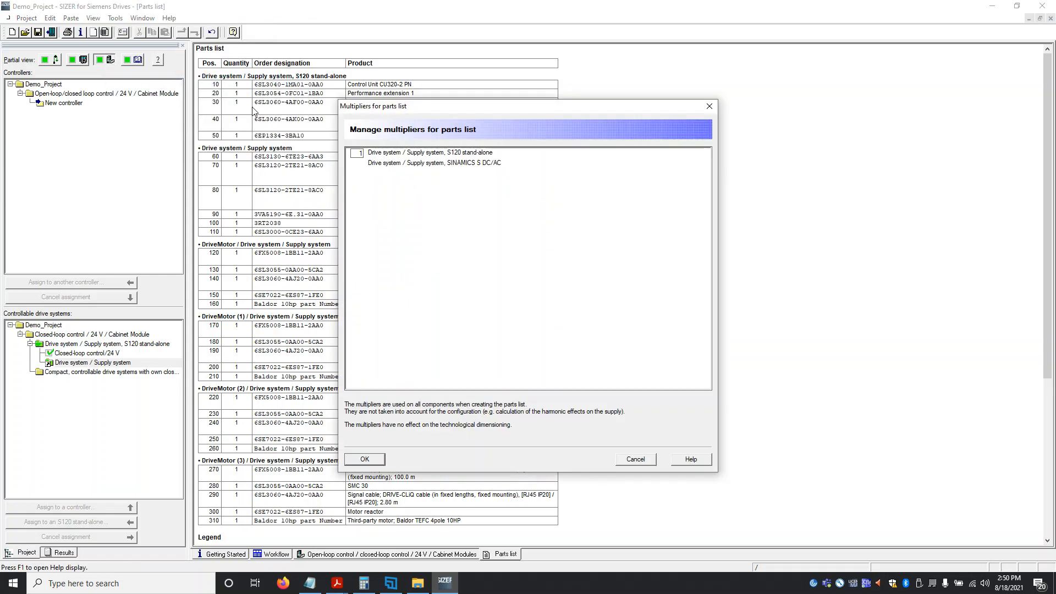
click(365, 459)
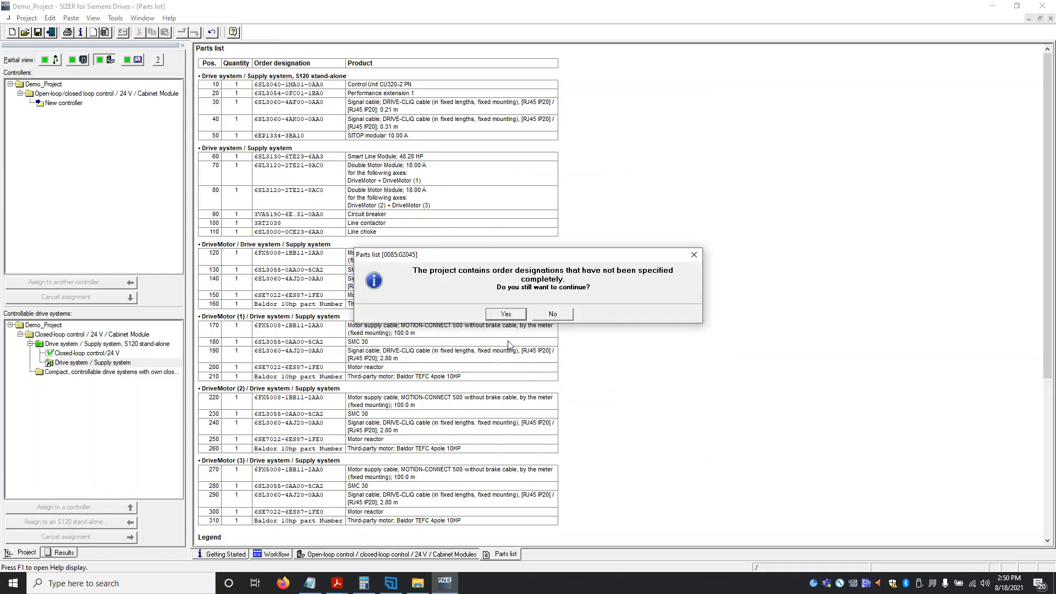
click(504, 313)
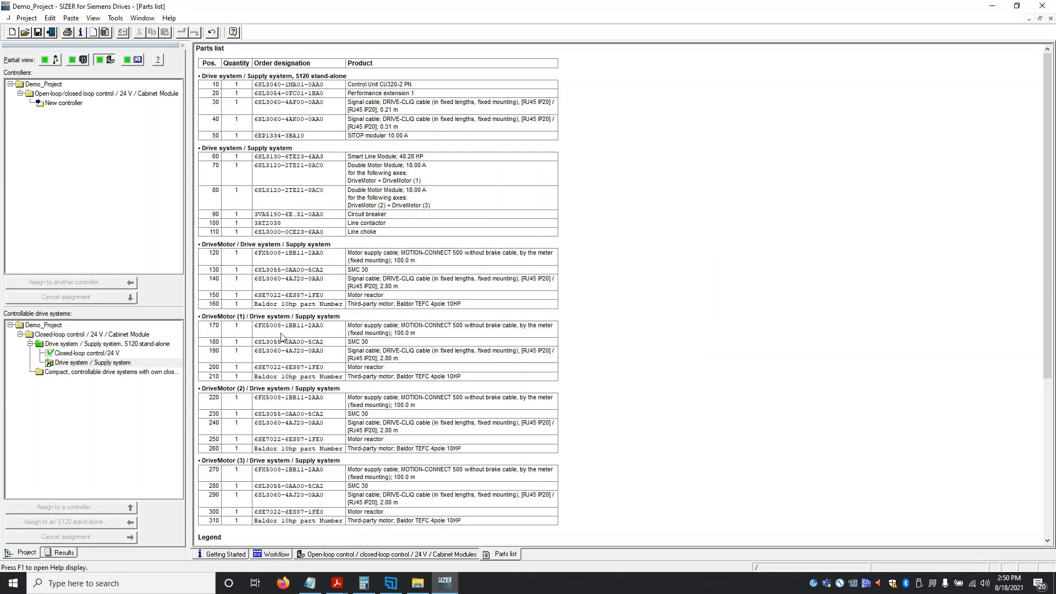
click(435, 302)
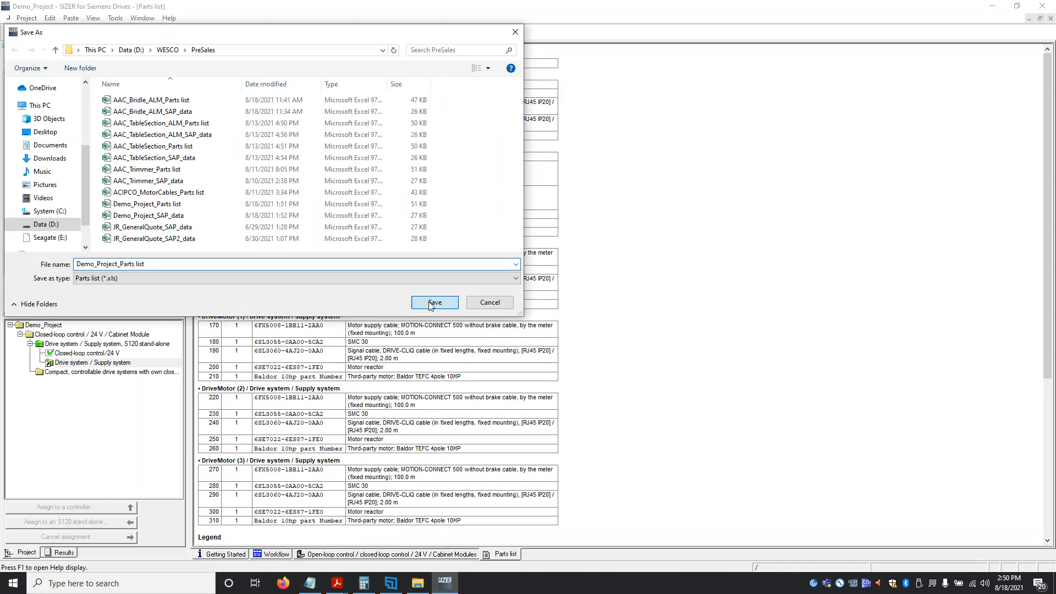
click(560, 295)
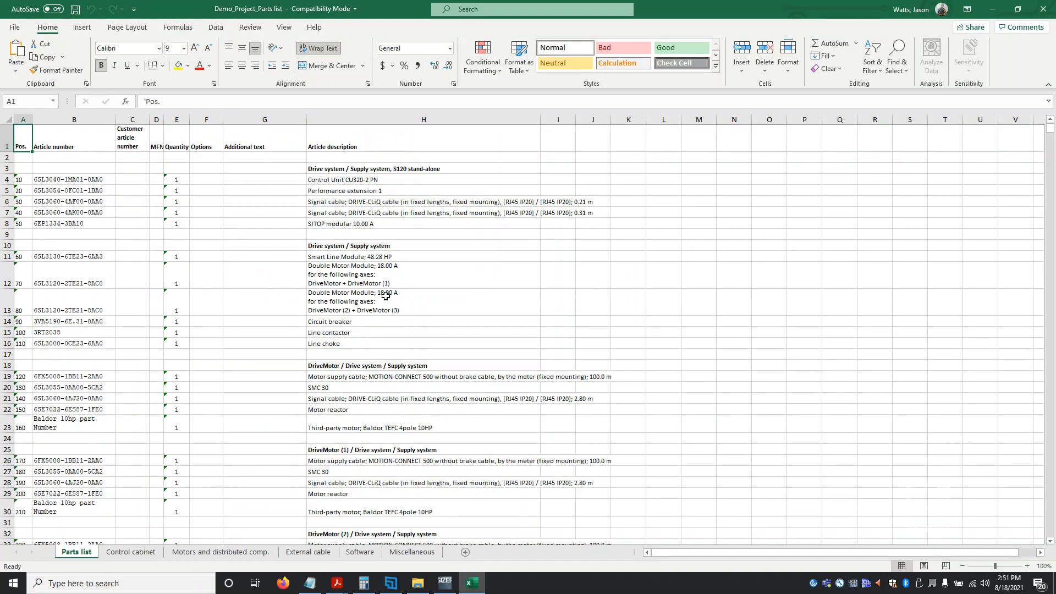
In Excel, examine the exported parts list's article numbers and descriptions for the control unit, supply system and motor modules
click(67, 179)
click(68, 191)
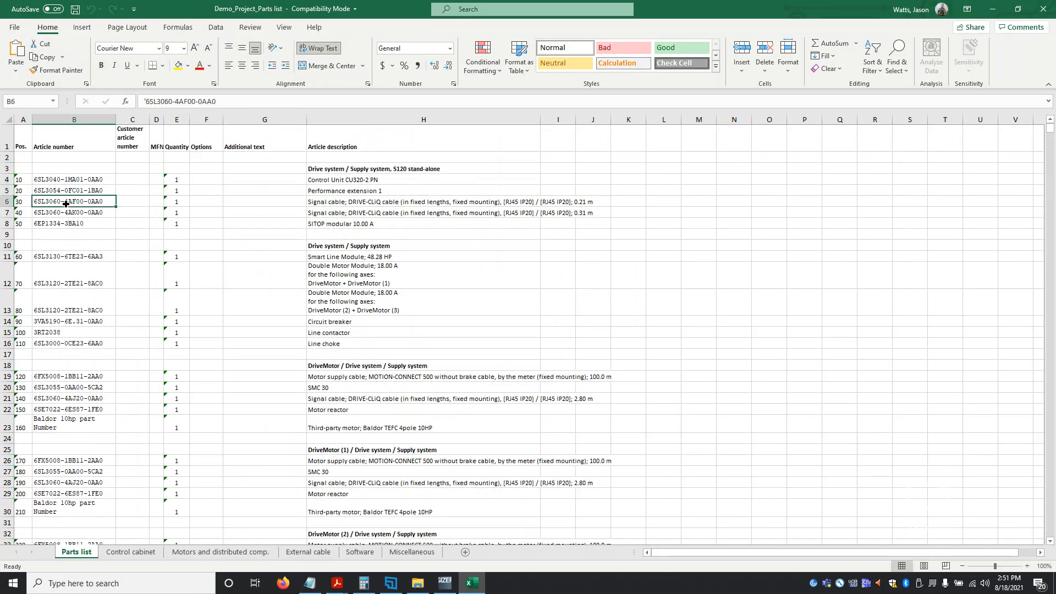
click(381, 283)
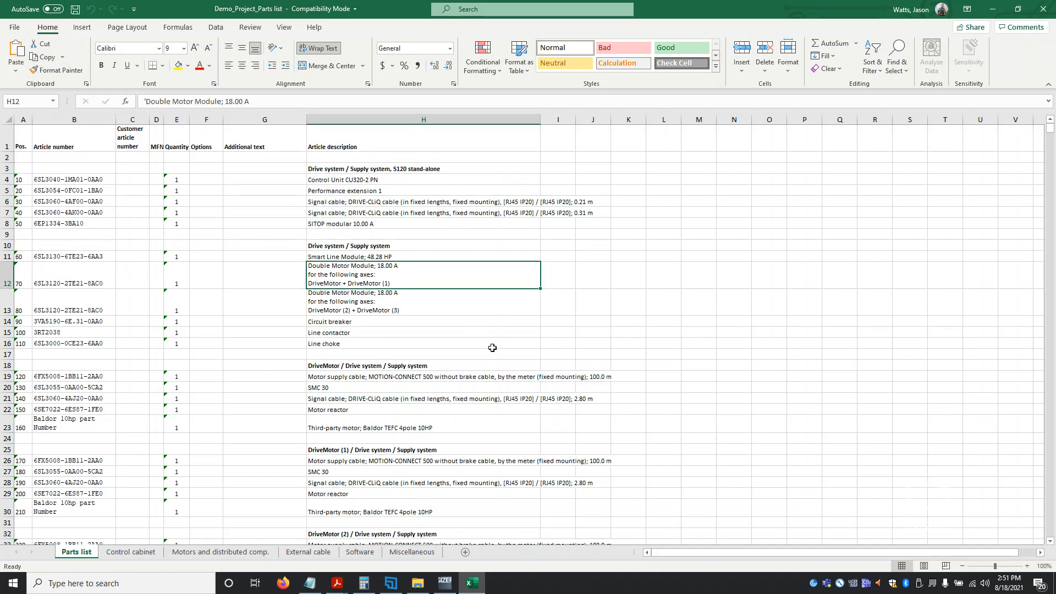
scroll(427, 416, down, 4)
scroll(464, 456, up, 4)
scroll(280, 355, down, 5)
scroll(304, 421, up, 5)
scroll(114, 404, down, 5)
scroll(180, 346, up, 1)
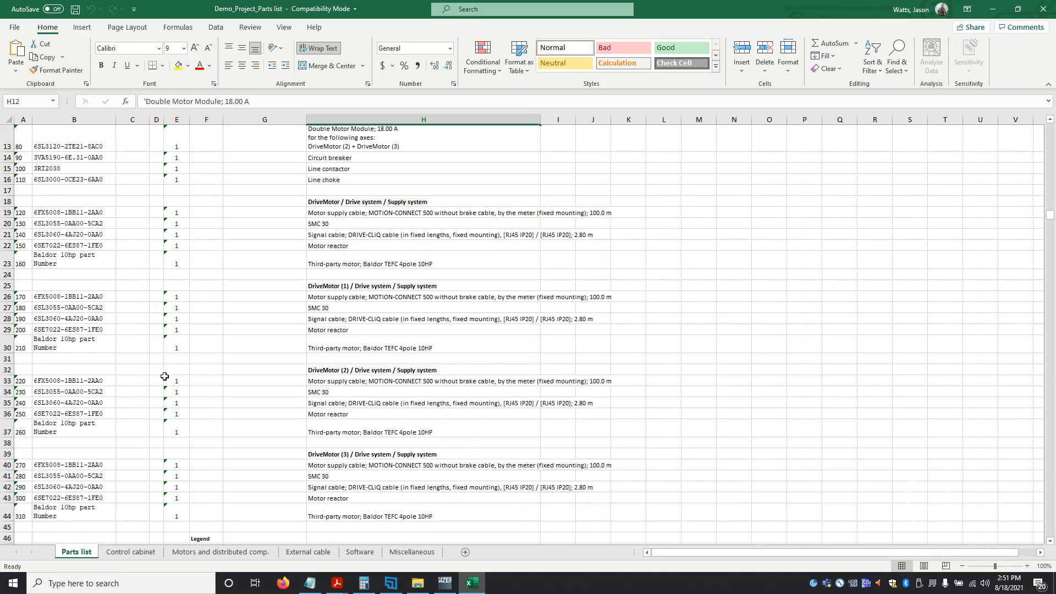
Check the SMC30 and cable article numbers under each of the four DriveMotor sections and the legend notes
click(62, 224)
click(81, 308)
click(72, 392)
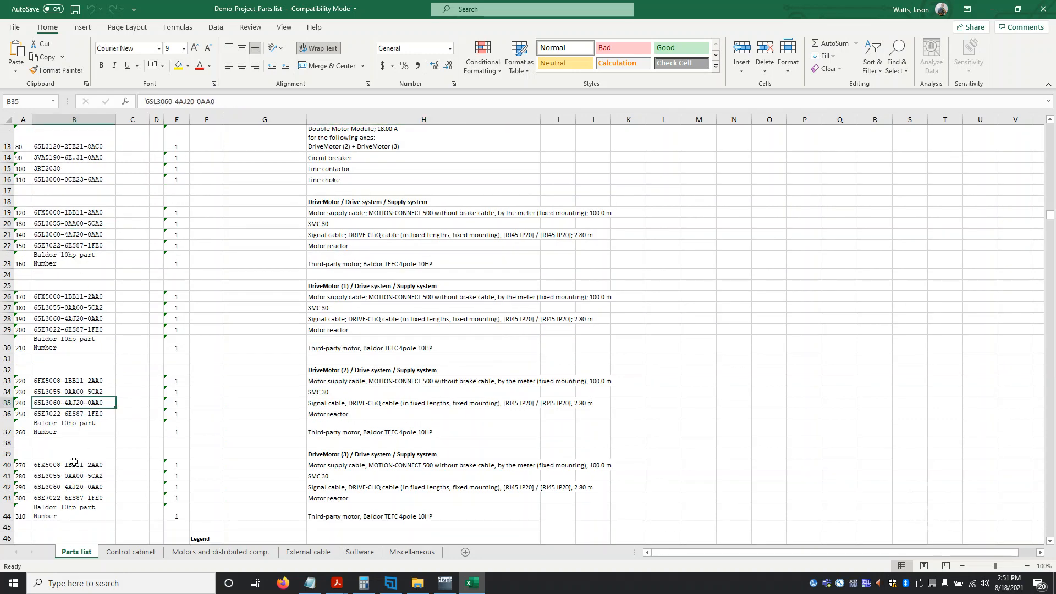
click(71, 476)
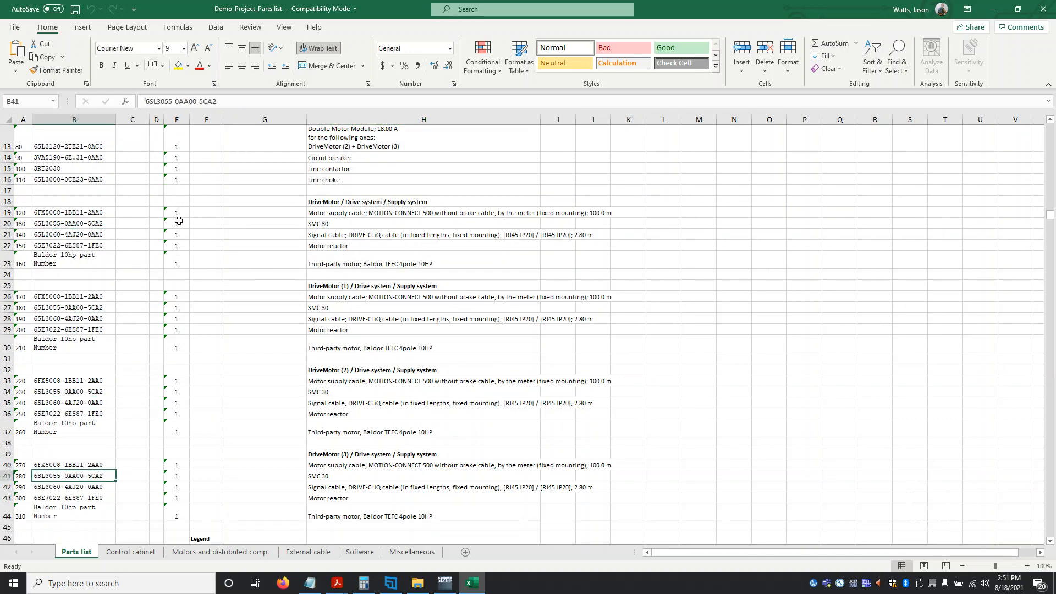
scroll(184, 236, up, 4)
scroll(196, 252, down, 9)
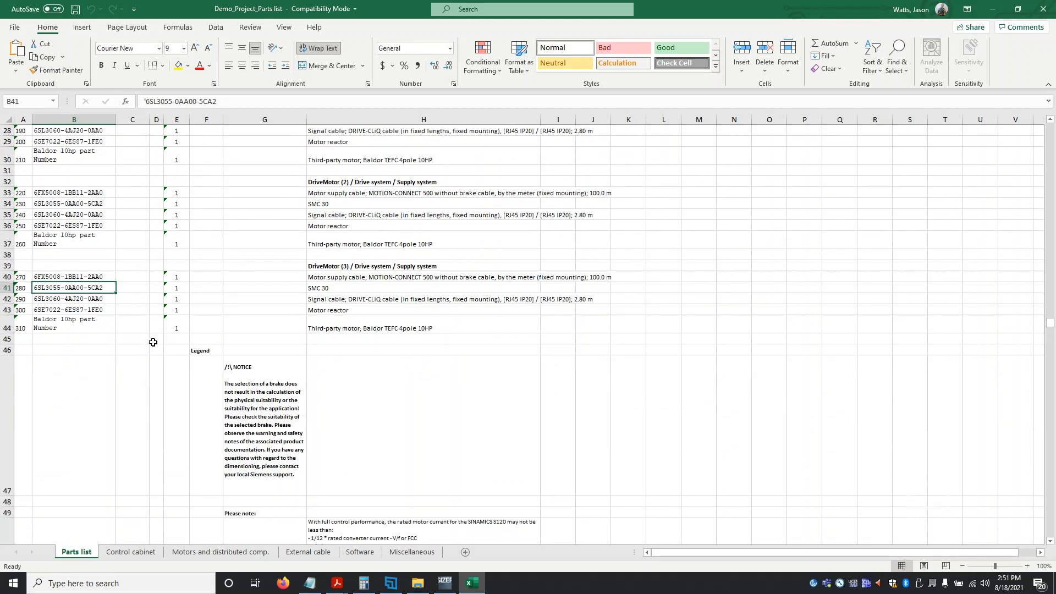
Look over the parts list again from its first positions, then close the workbook and return to SIZER
scroll(154, 367, up, 6)
scroll(157, 370, up, 3)
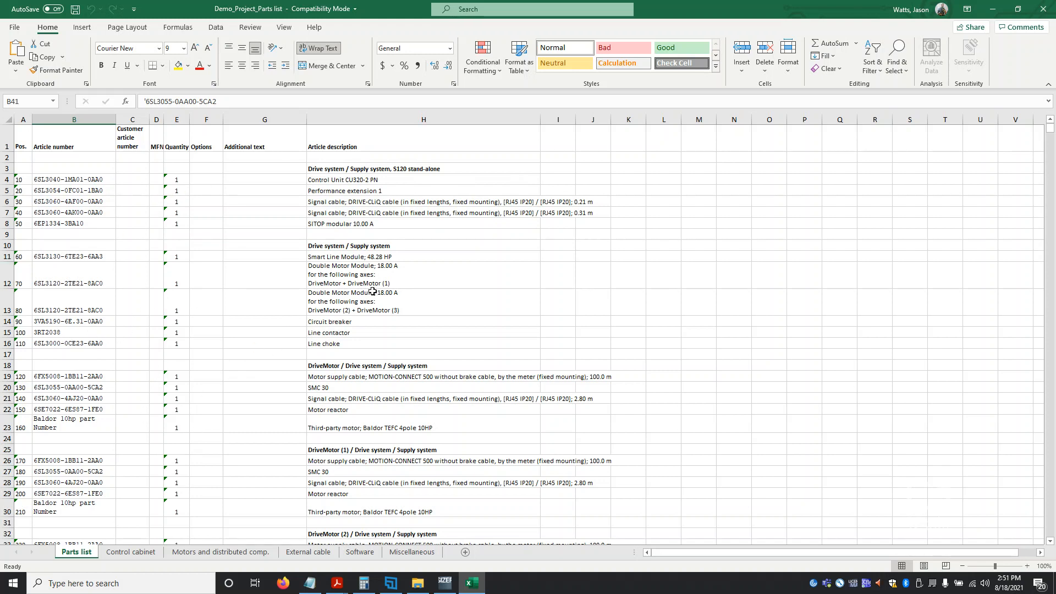
click(1043, 10)
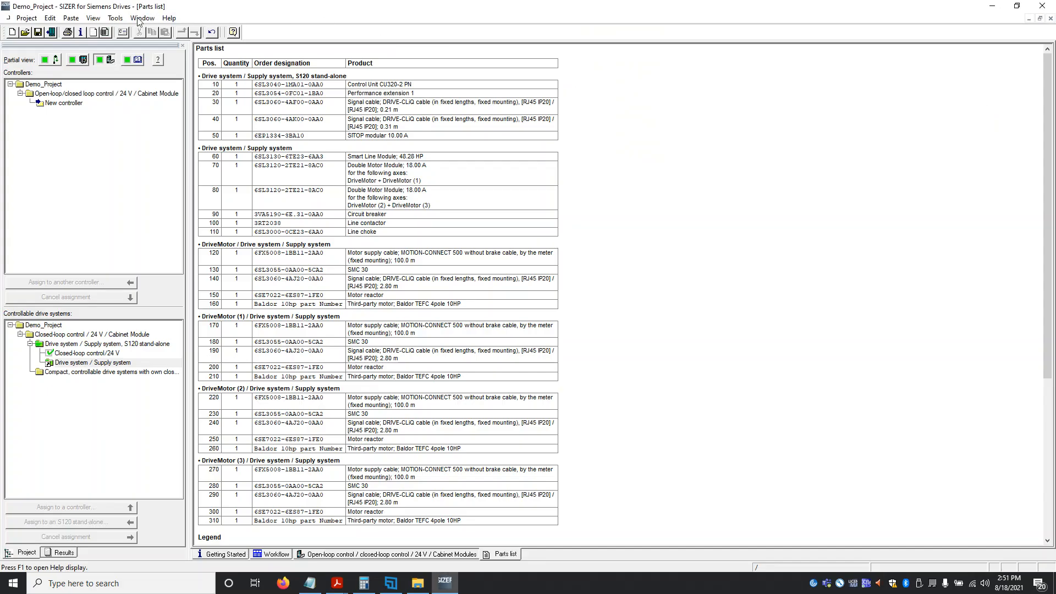
Export the SAP data as Demo_Project_SAP_data (.xls) in PreSales with the default multiplier, replacing the existing file and continuing despite incomplete designations and missing customer number
click(115, 18)
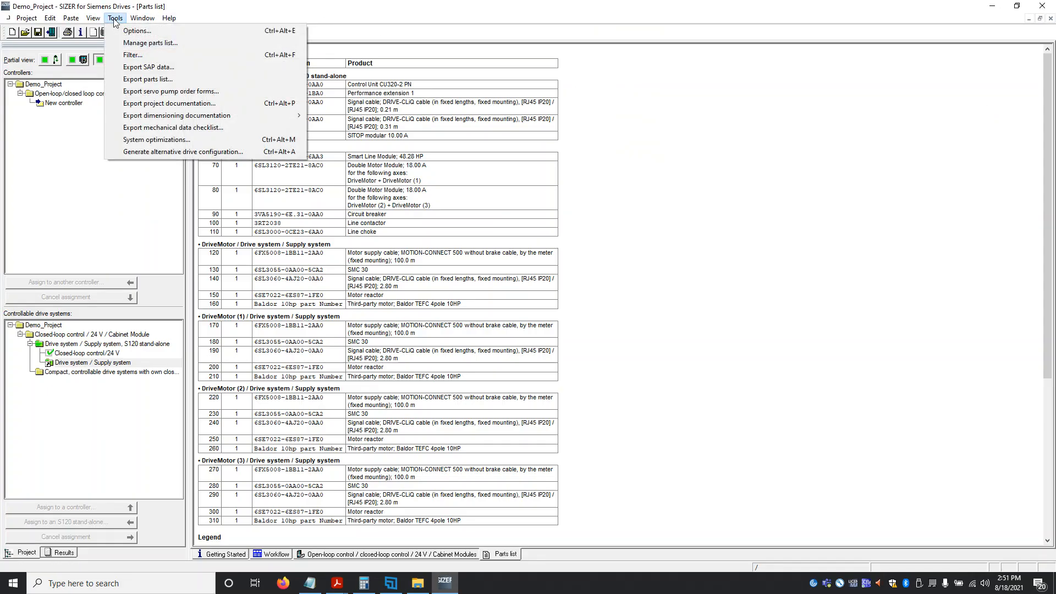
click(160, 68)
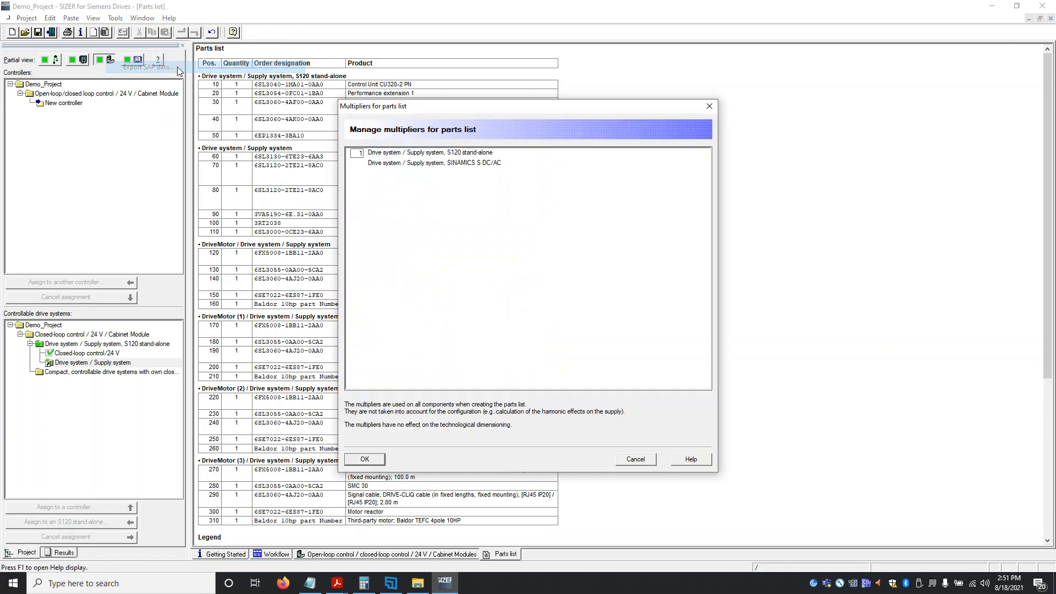
click(365, 460)
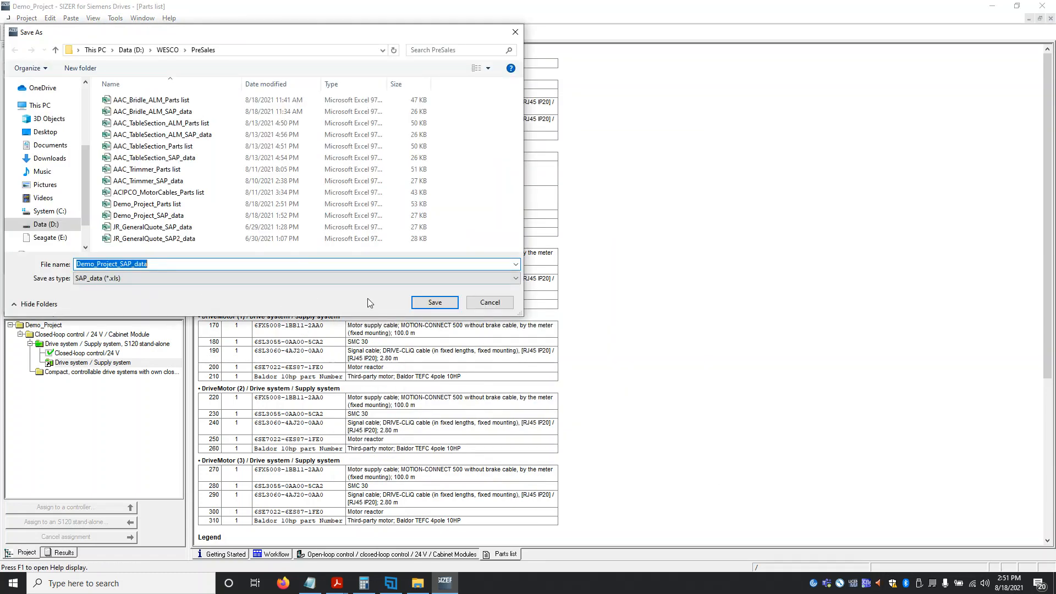
click(429, 304)
click(548, 296)
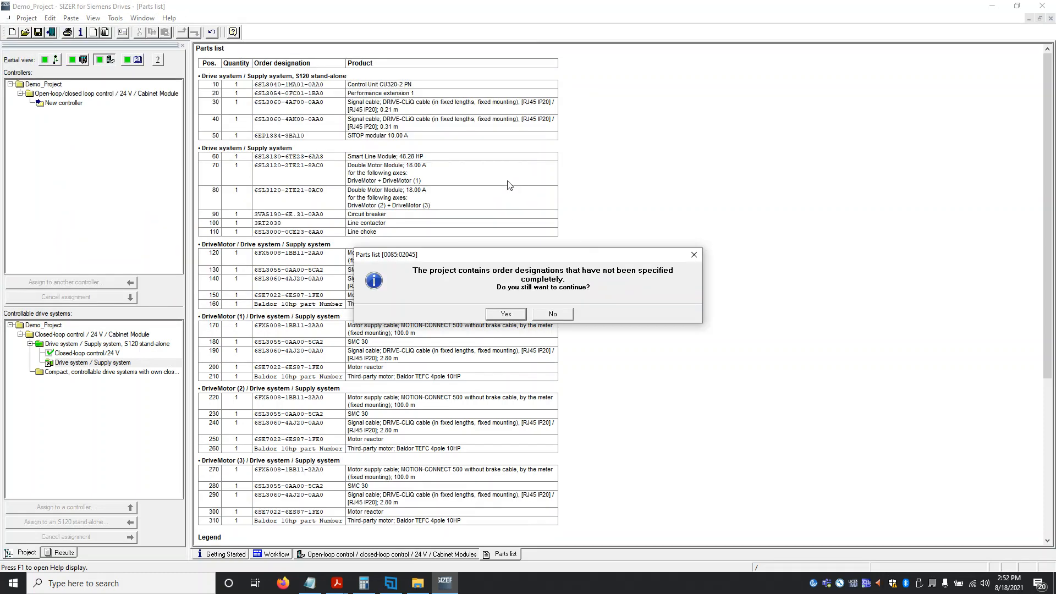
click(500, 313)
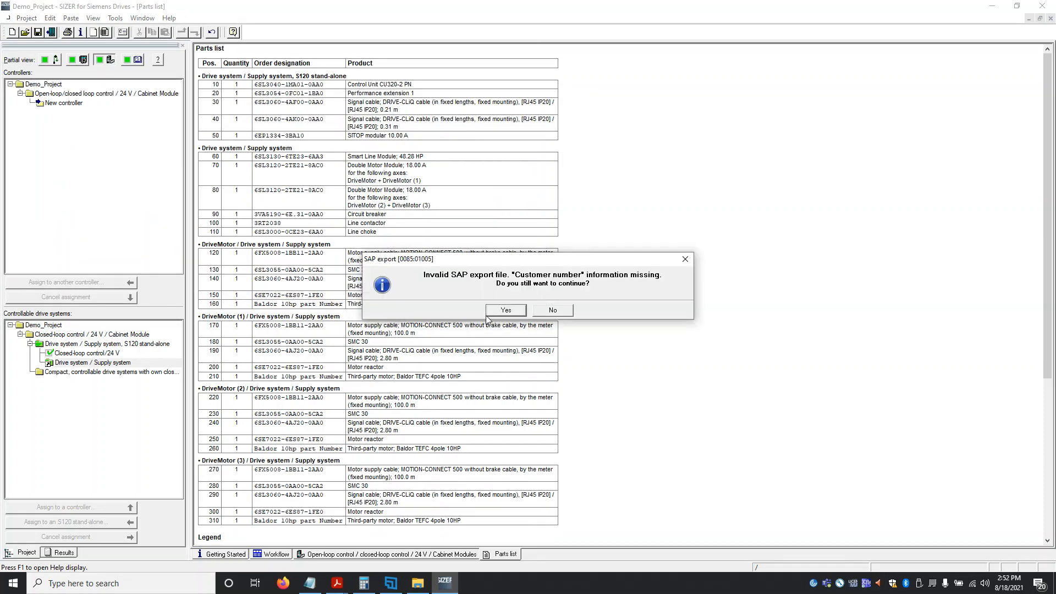
click(501, 312)
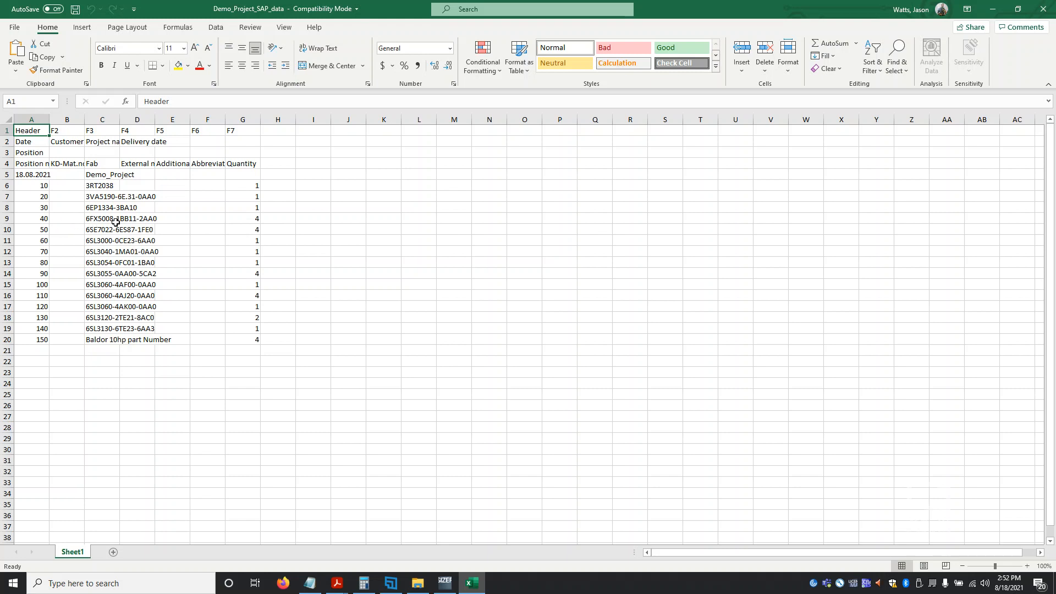
In Excel, check the combined quantities for 6FX5008-1BB11-2AA0 and 6SE7022-6ES87-1FE0 in the SAP export, then close the workbook
click(99, 220)
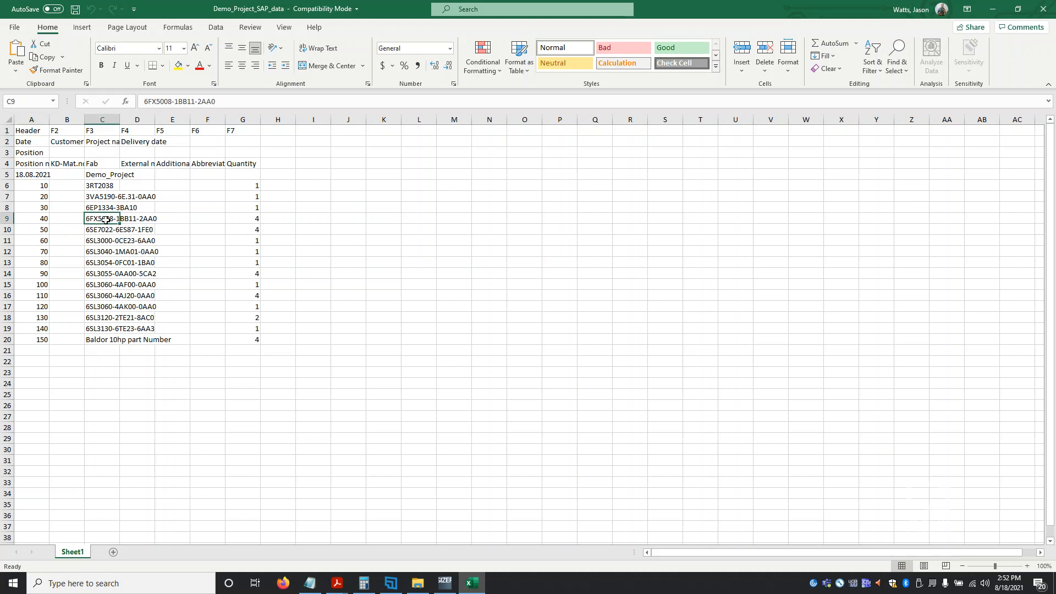
click(250, 220)
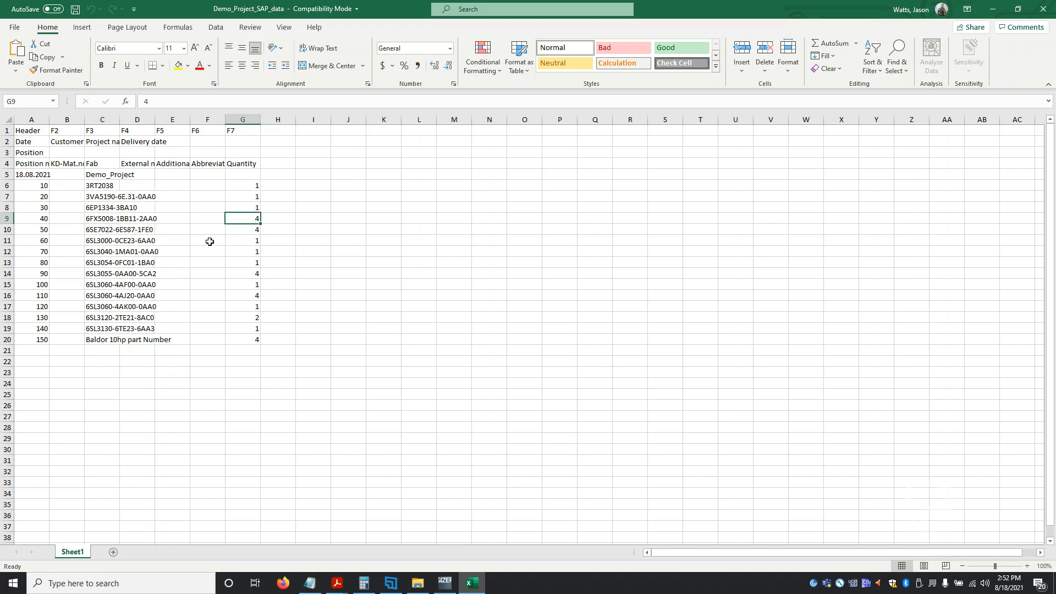
click(234, 229)
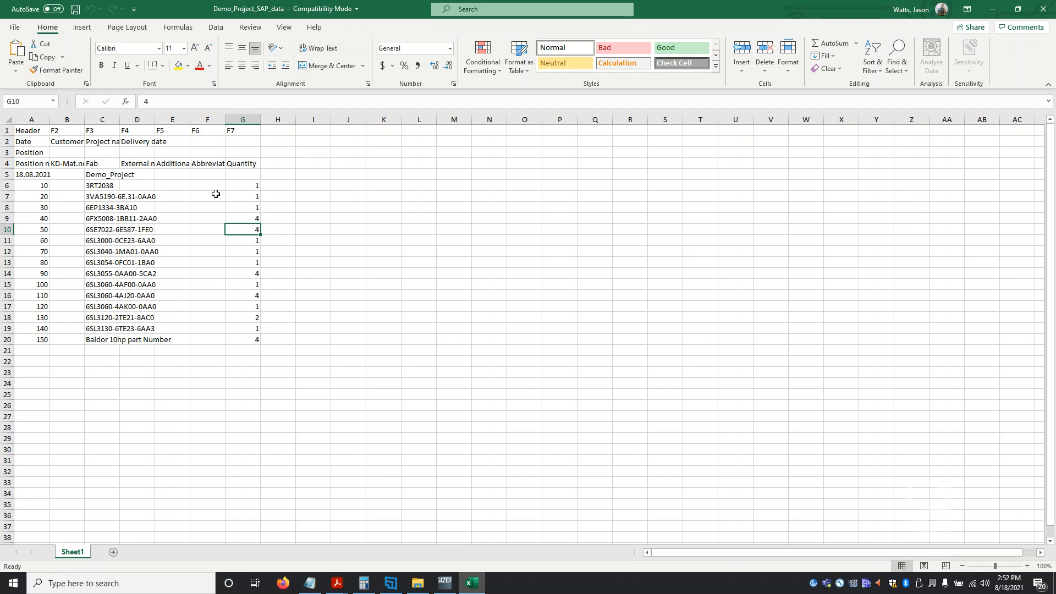
click(1044, 11)
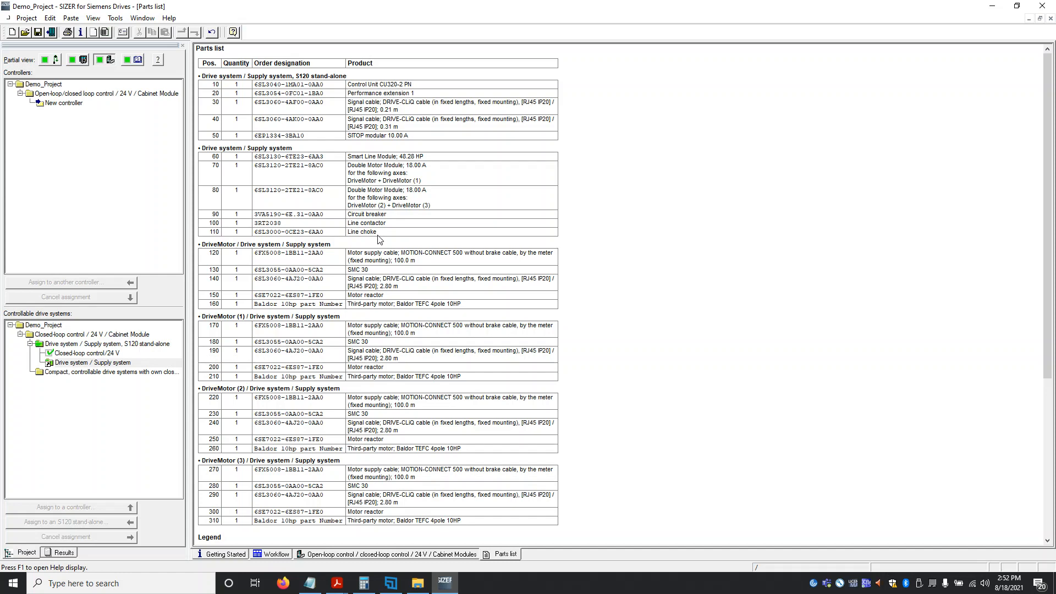
Show the supply and drive system partial view of the project and bring up its workflow
click(74, 60)
click(74, 61)
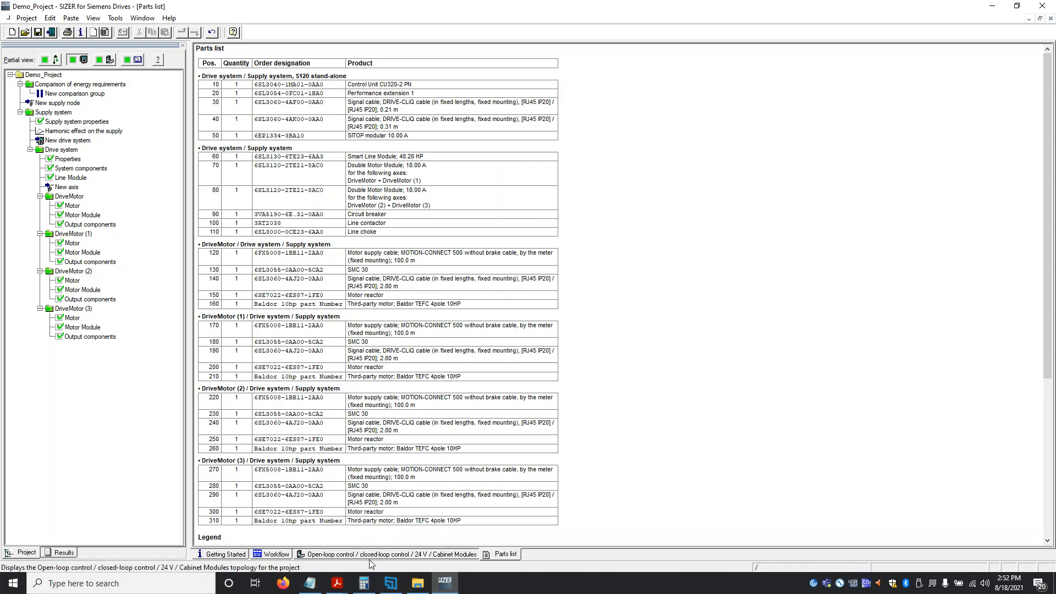
click(256, 557)
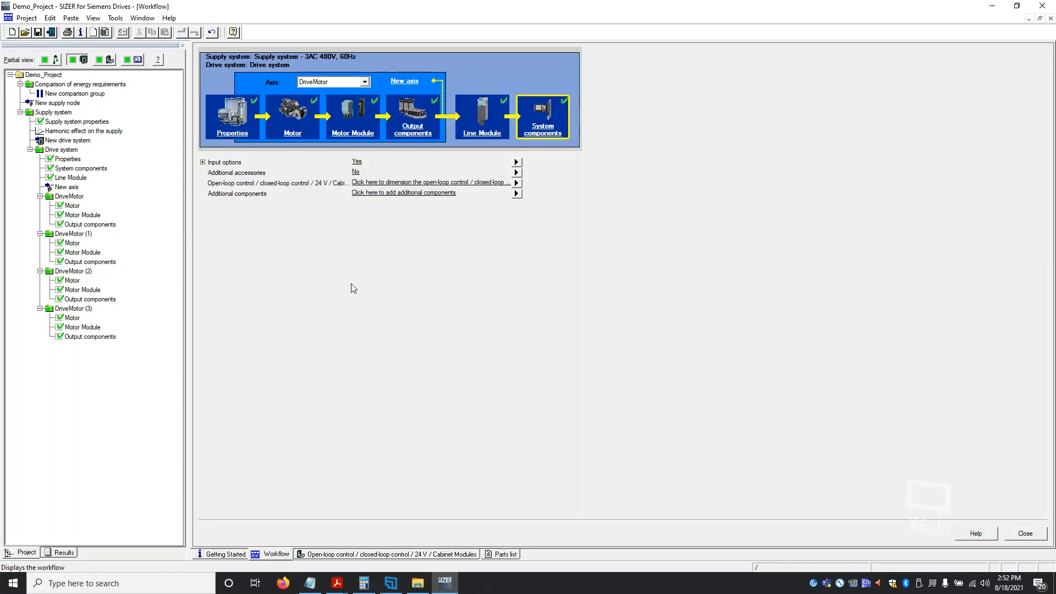